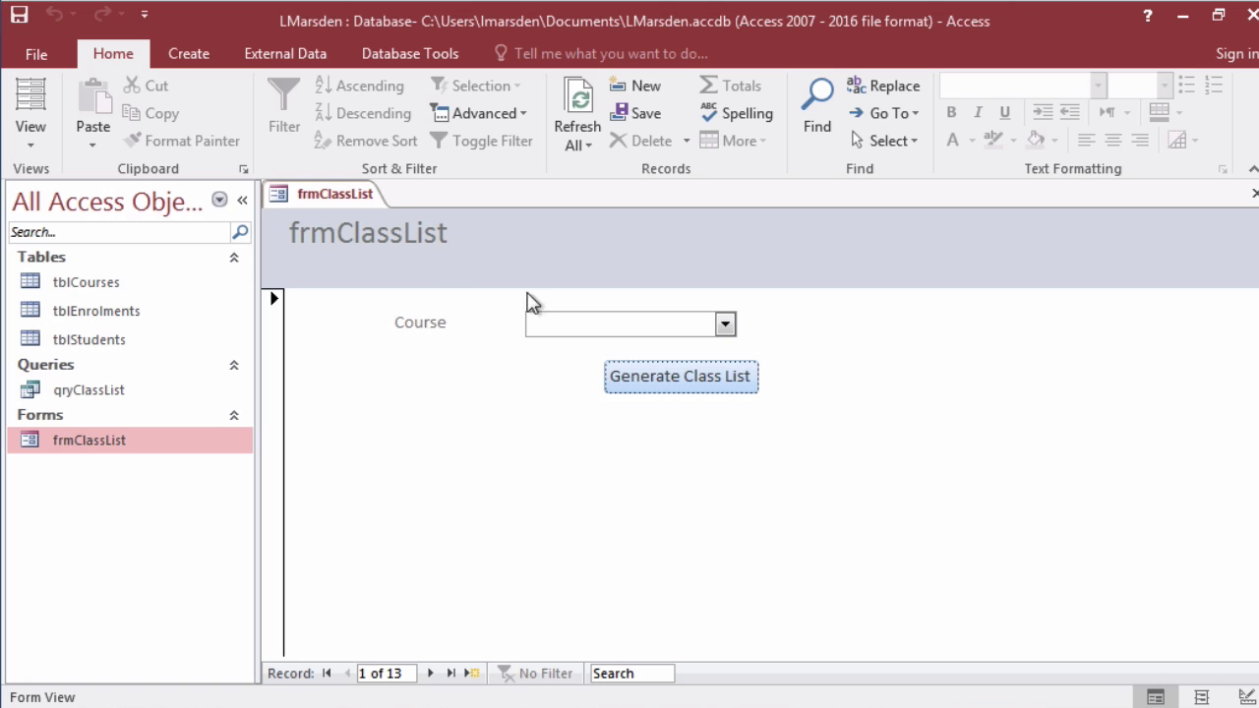
# - Pick Y11IPT2019 on frmClassList and preview its class list with Generate Class List
pyautogui.click(724, 325)
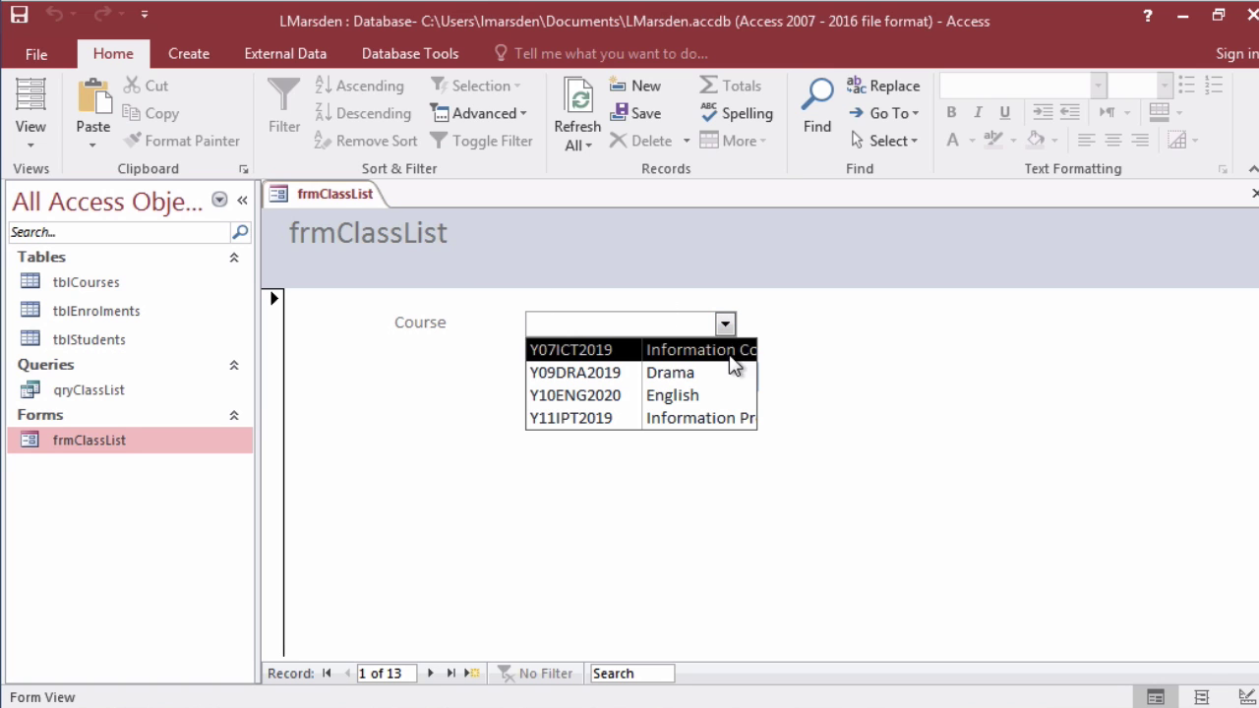
pyautogui.click(721, 420)
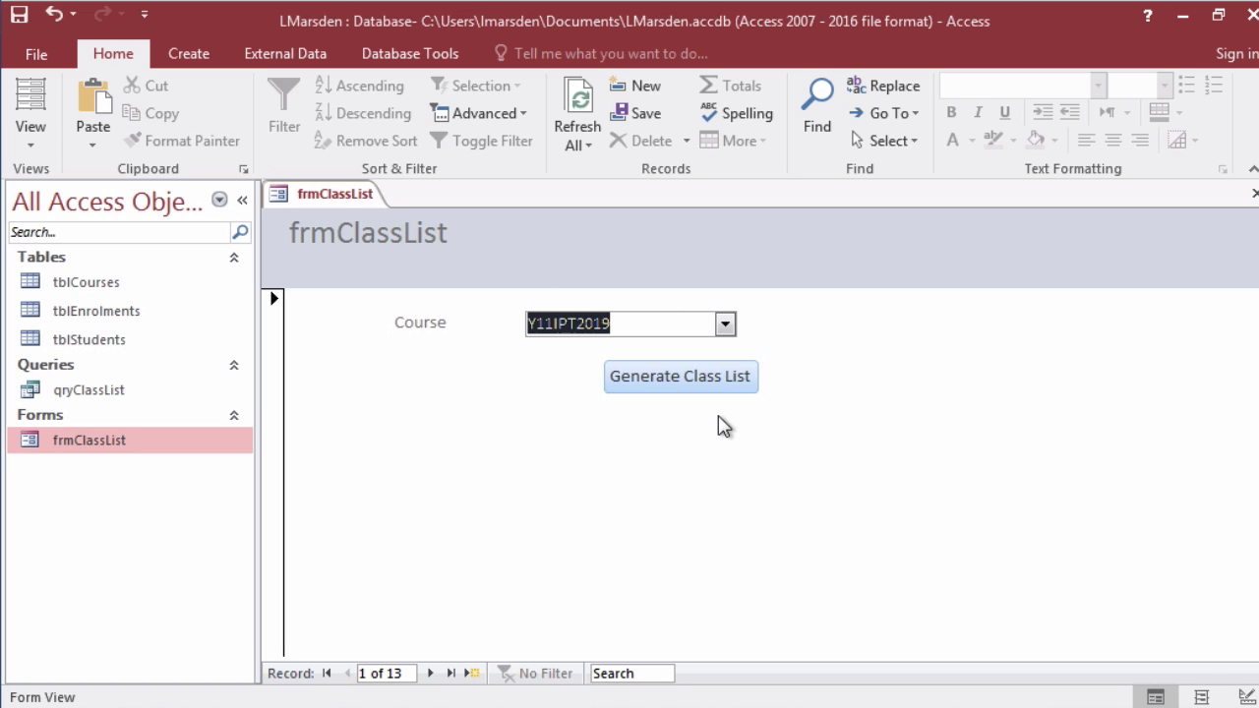
pyautogui.click(701, 382)
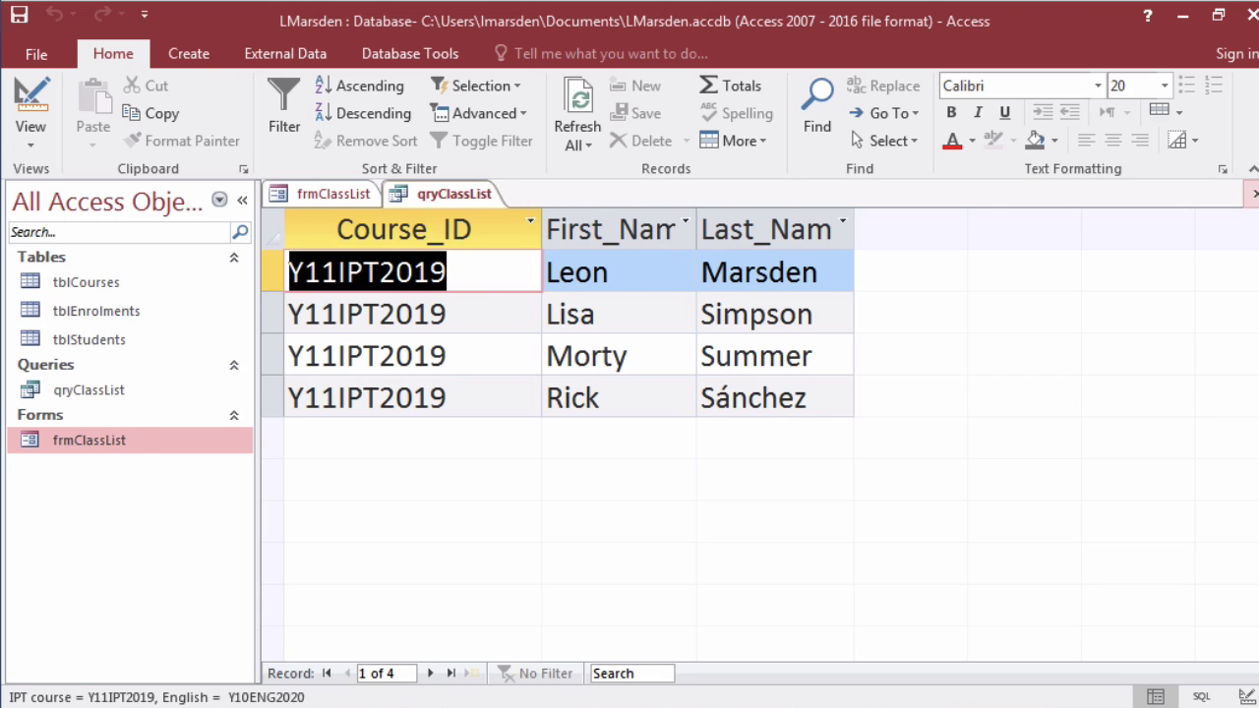
pyautogui.click(1254, 193)
# - Pick Y10ENG2020 on frmClassList and generate its class list
pyautogui.click(724, 323)
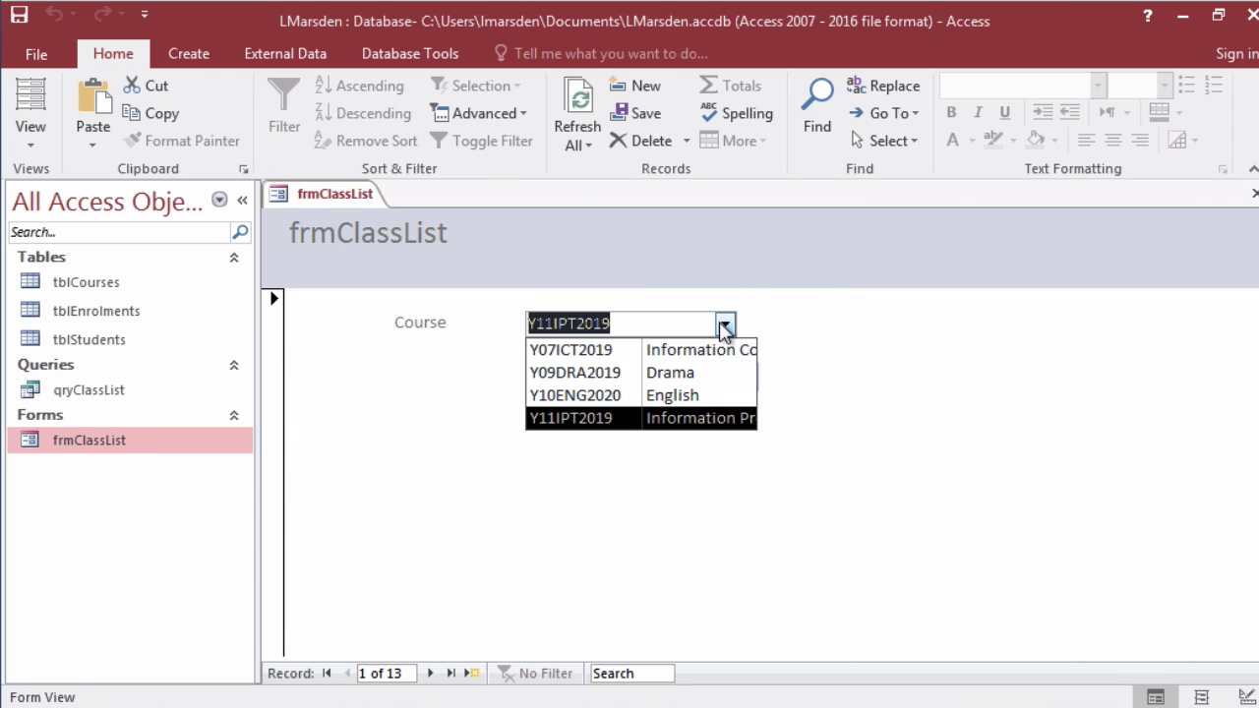
pyautogui.click(694, 395)
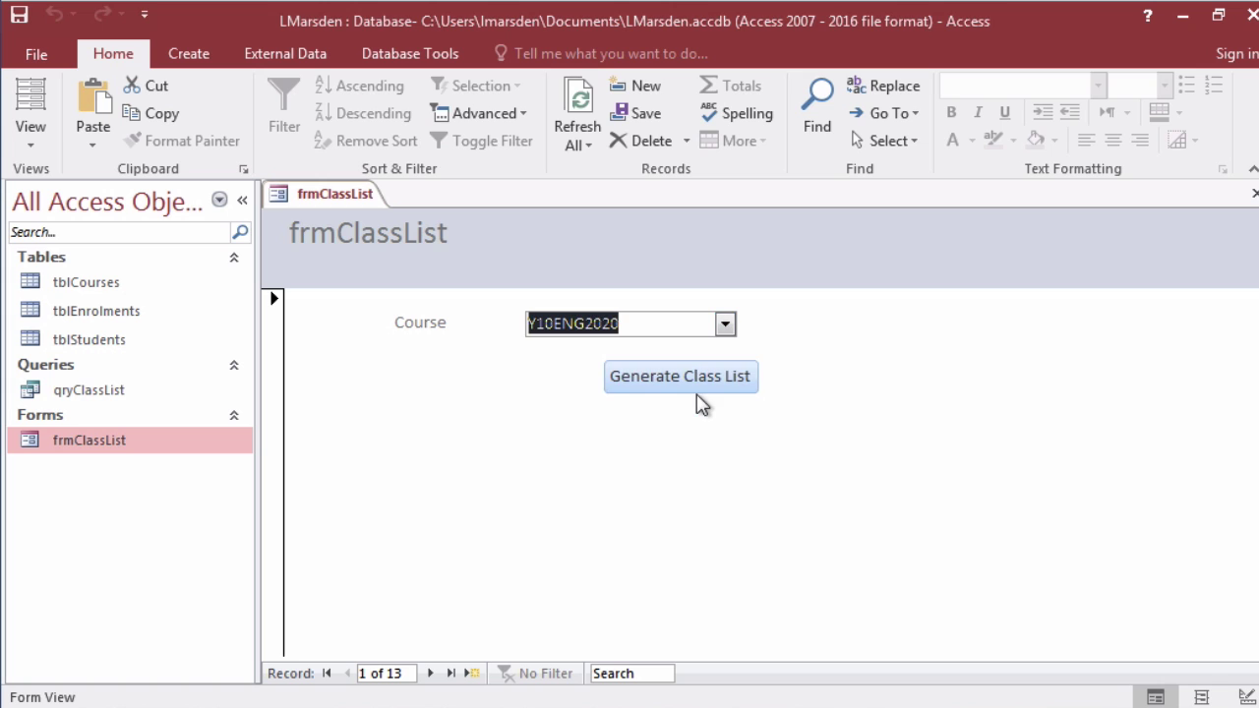
pyautogui.click(633, 379)
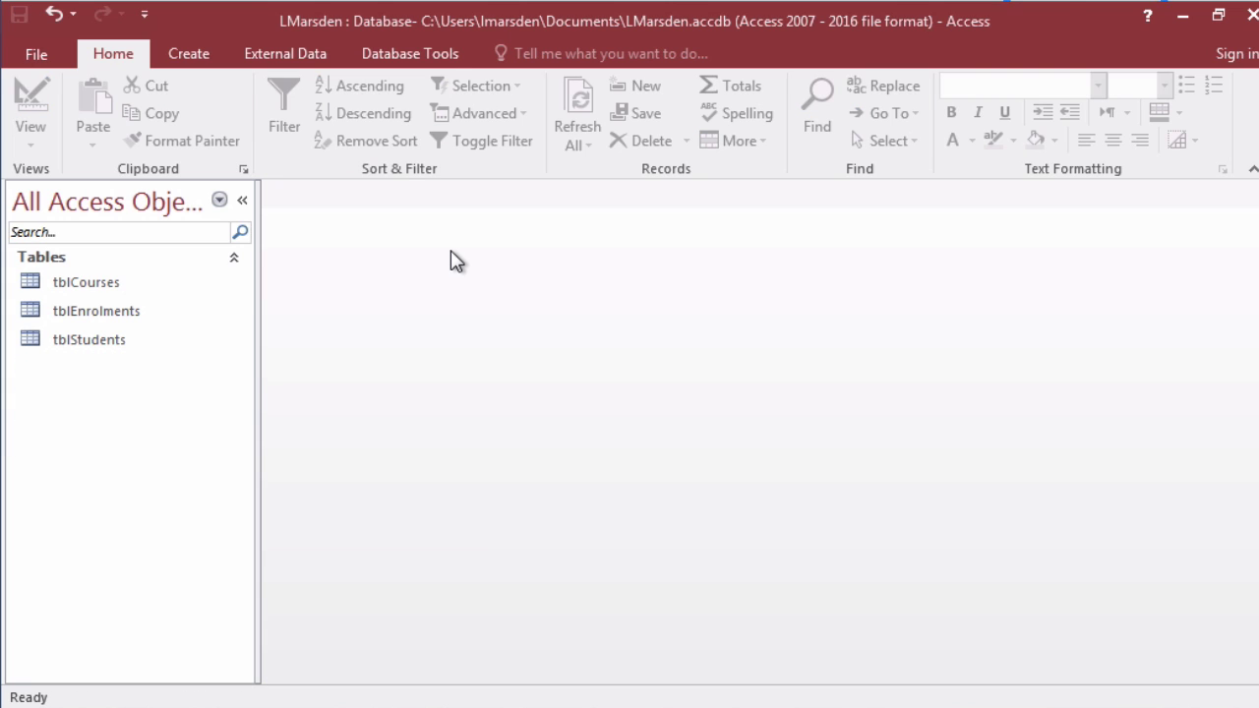
# - Start a blank form in Form Design and choose the Combo Box control
pyautogui.click(182, 55)
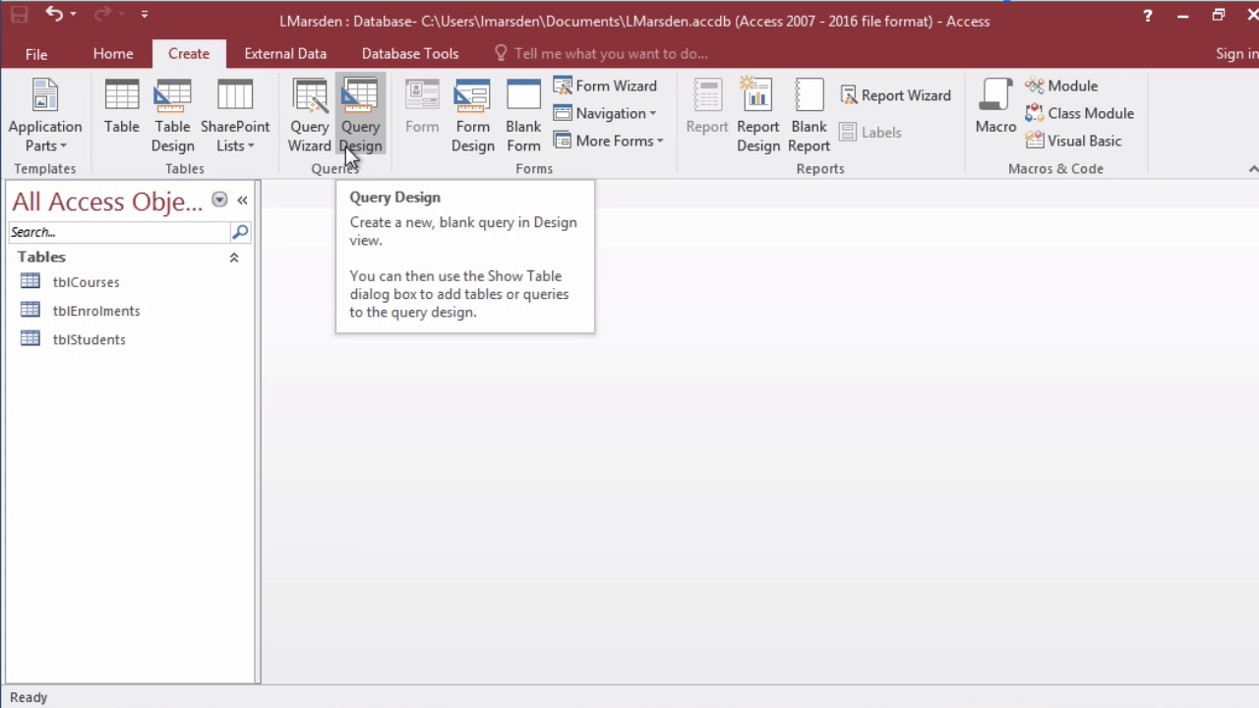
pyautogui.click(474, 106)
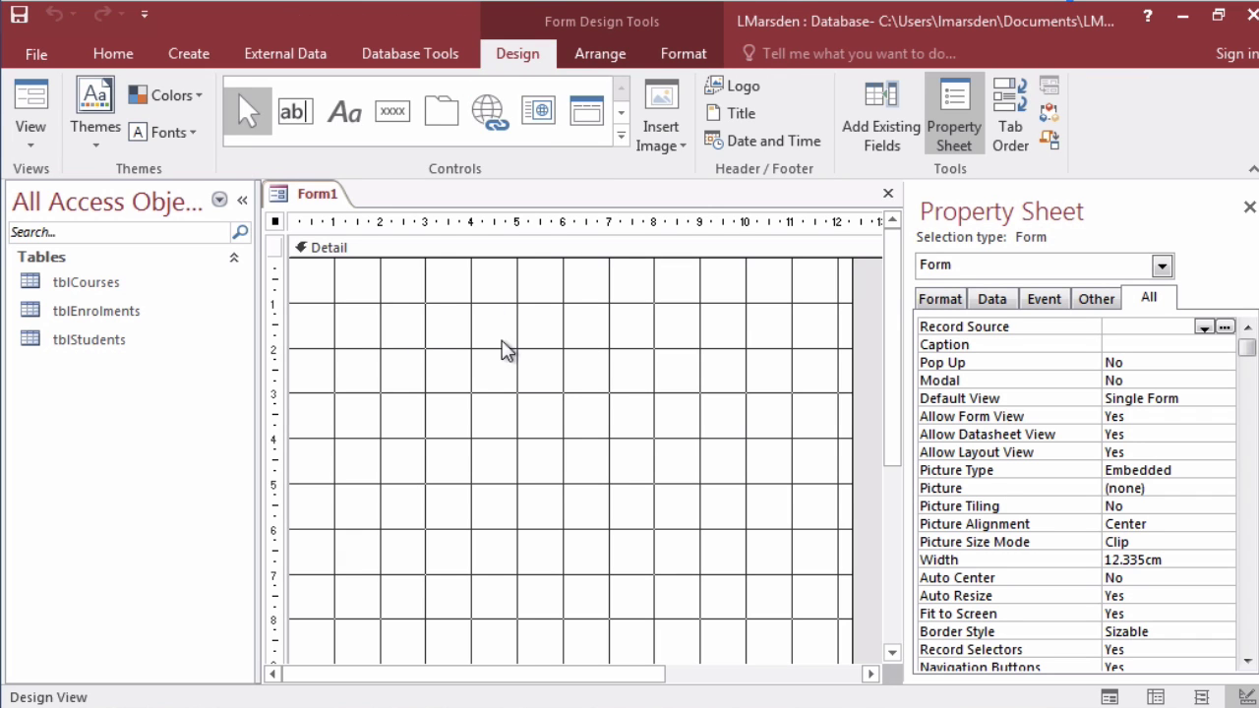
pyautogui.click(620, 112)
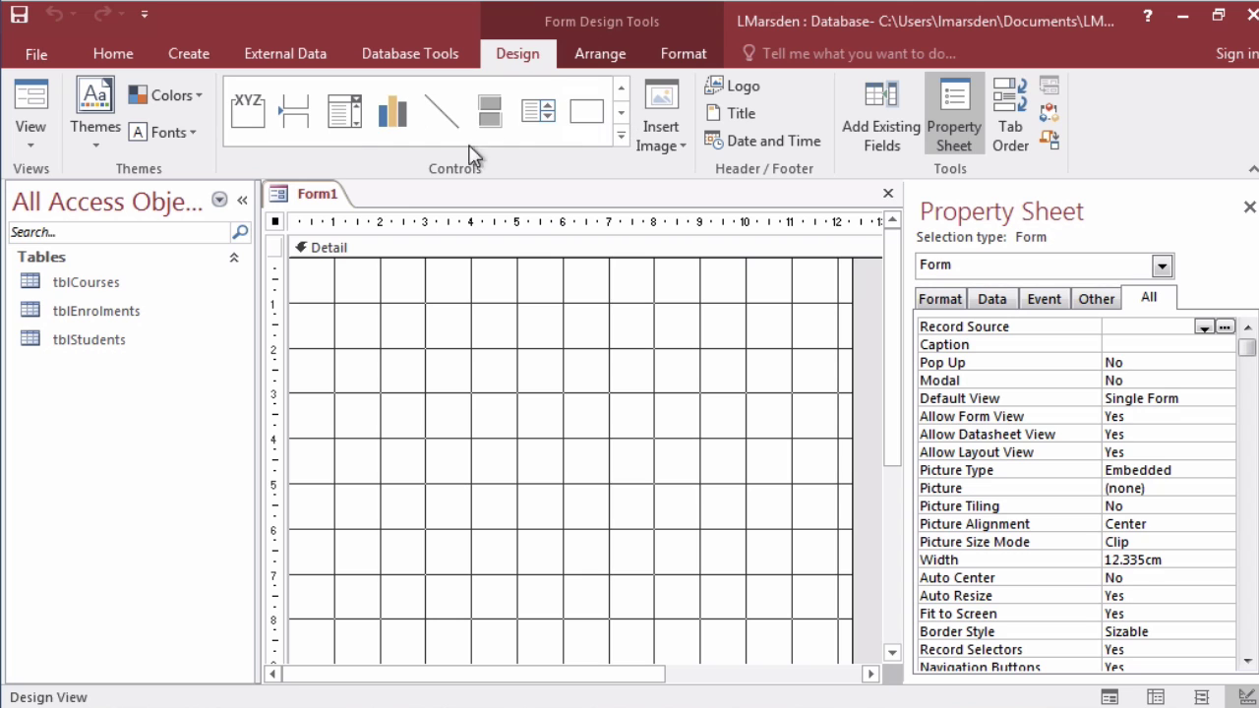
pyautogui.click(344, 113)
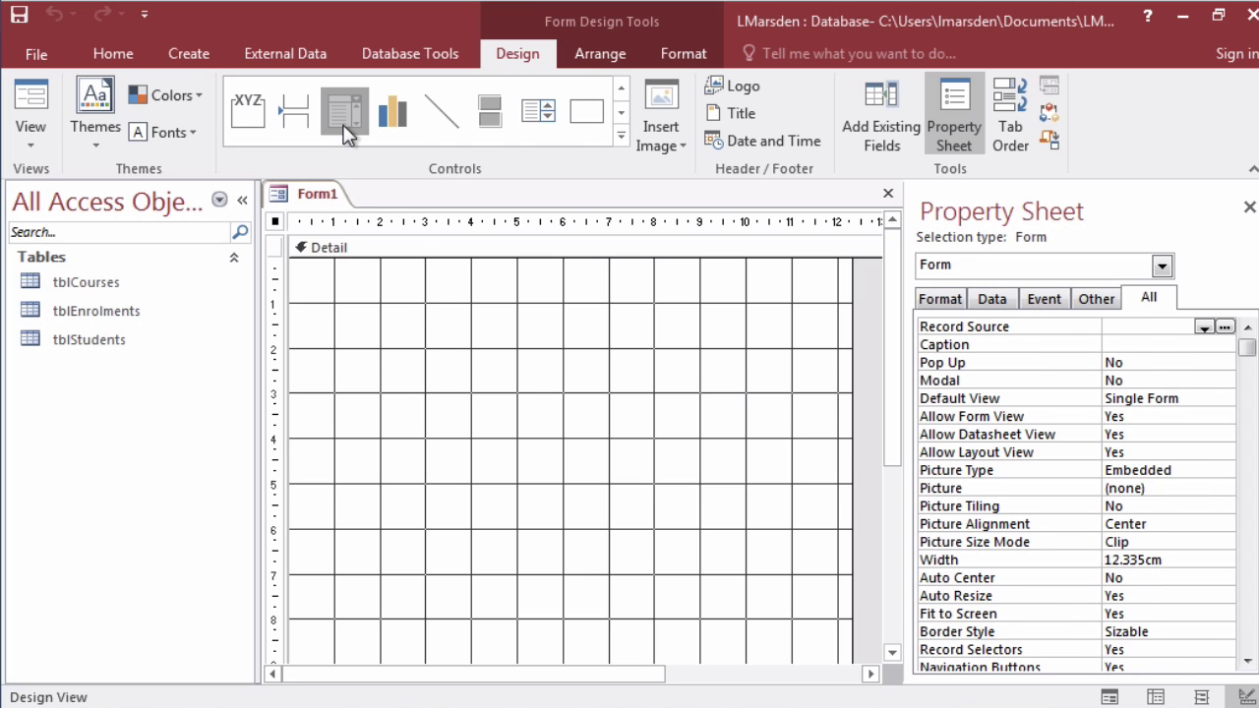
# - Draw the combo box and source its values from tblCourses' Course_ID and Title fields
pyautogui.moveTo(568, 322); pyautogui.dragTo(814, 366)
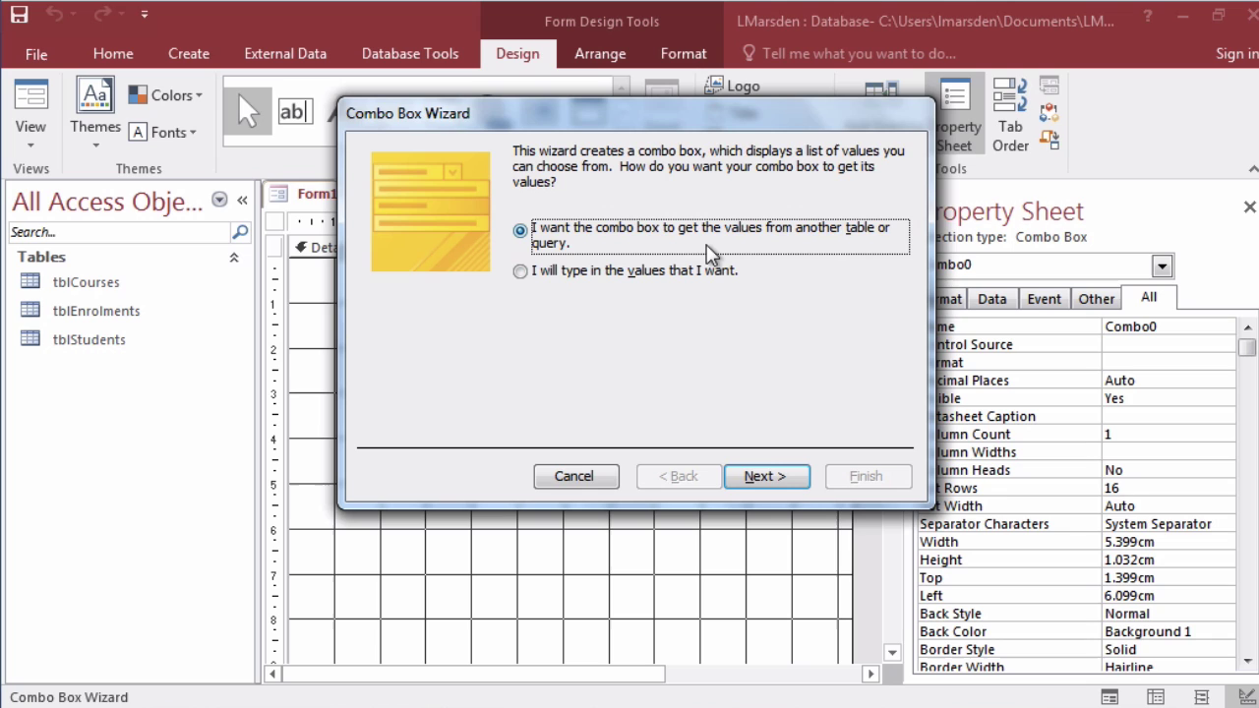
pyautogui.click(769, 477)
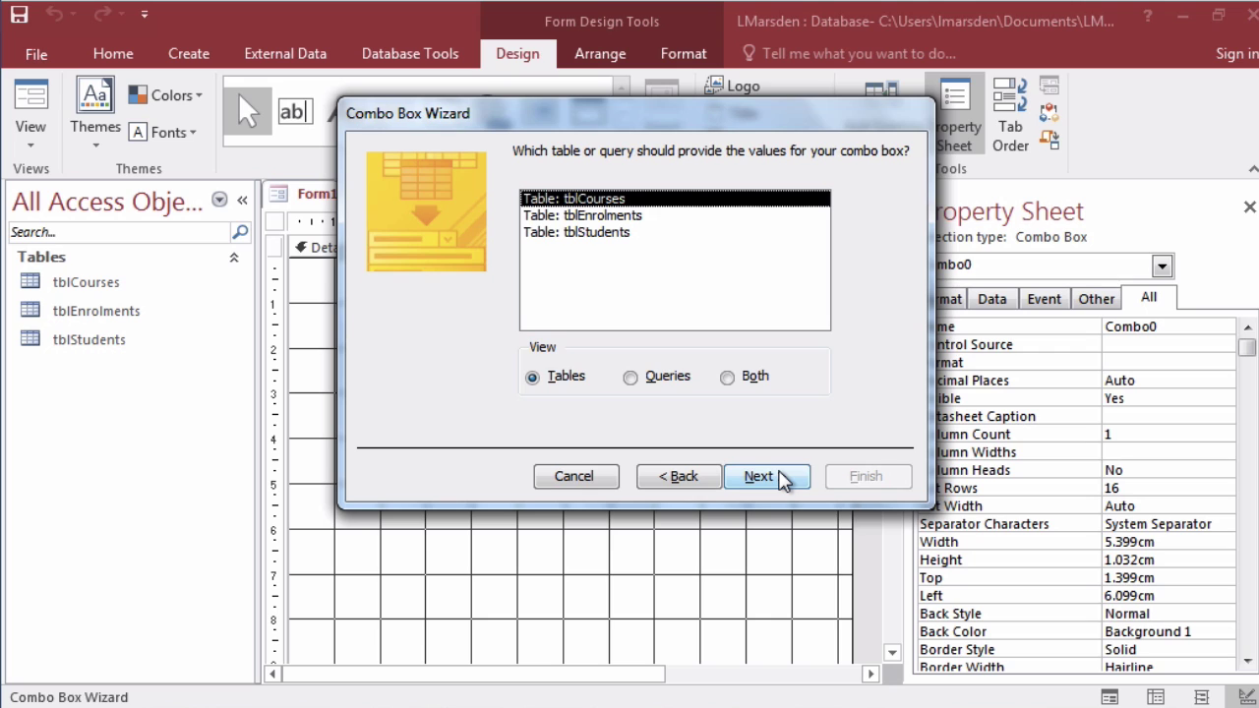
pyautogui.click(784, 478)
pyautogui.click(596, 322)
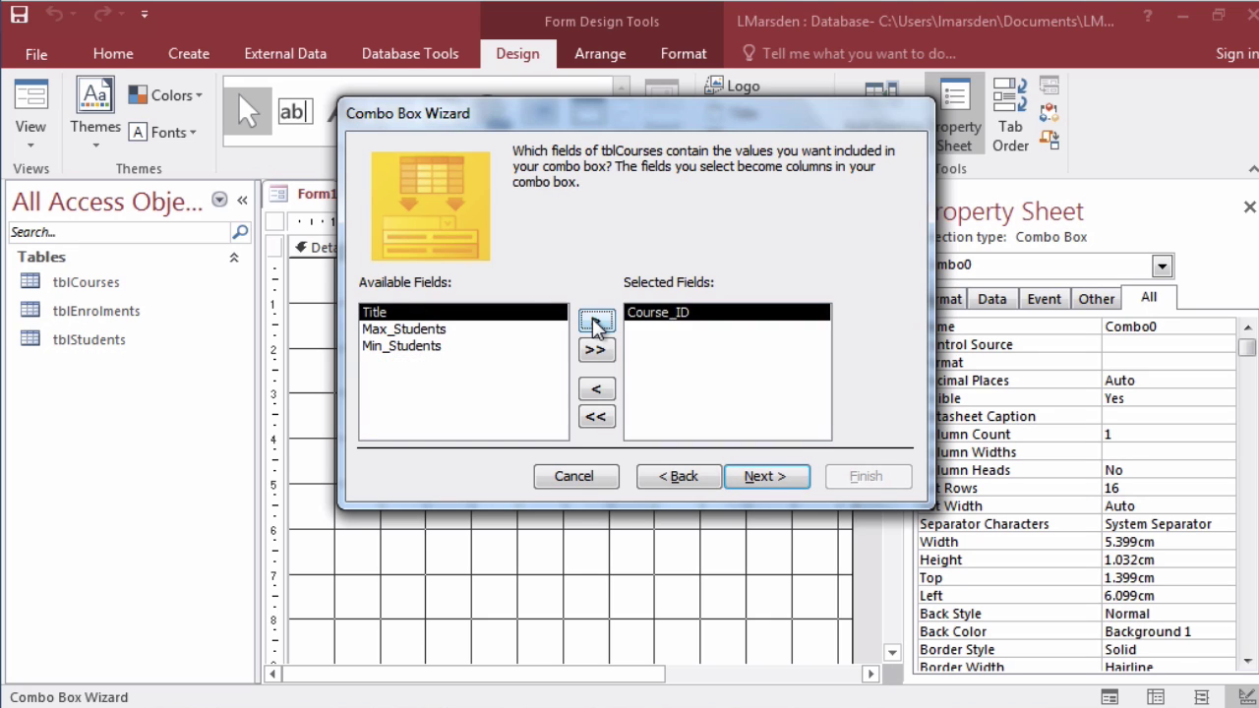
pyautogui.click(596, 323)
# - Sort the list by Course_ID, widen the Title column, and show the key column
pyautogui.click(781, 479)
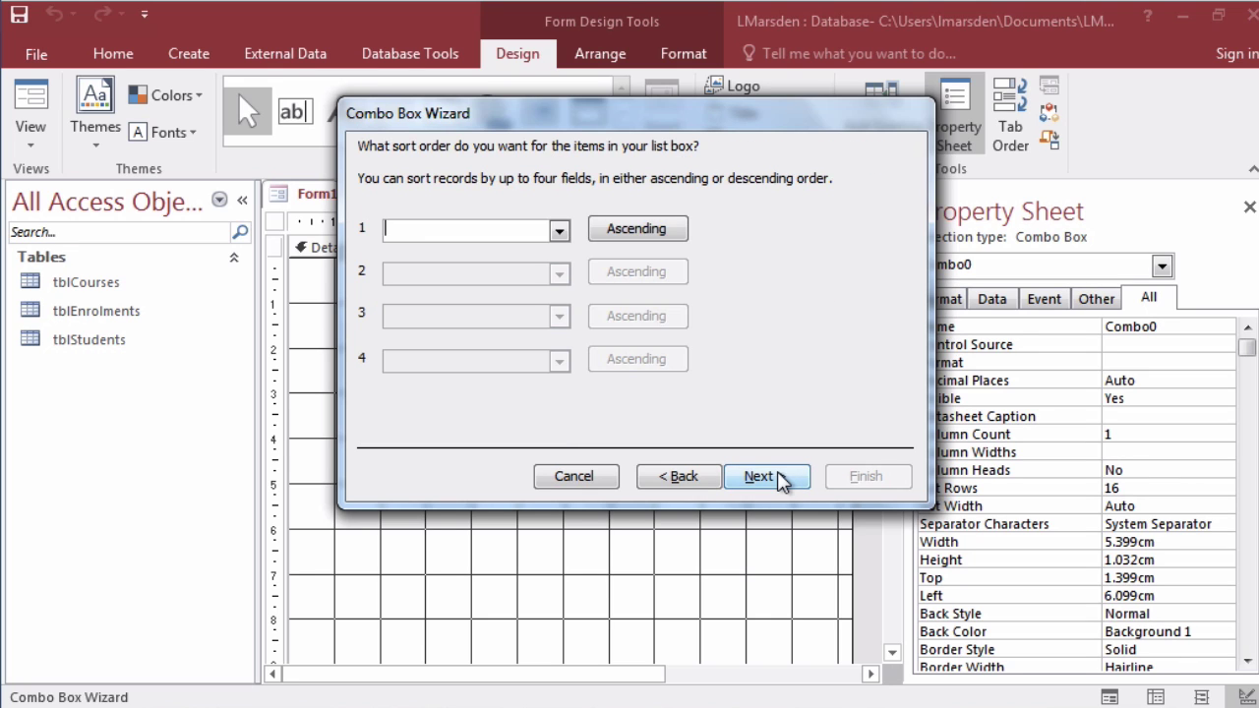
pyautogui.click(558, 230)
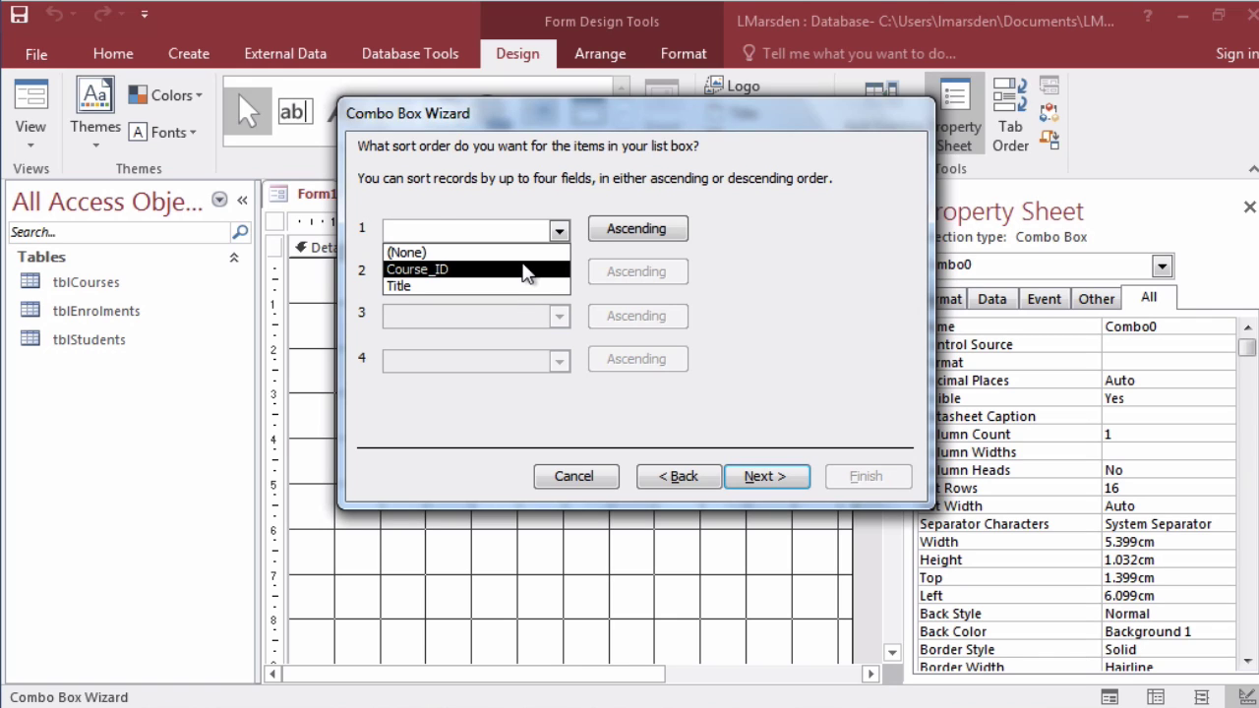
pyautogui.click(525, 271)
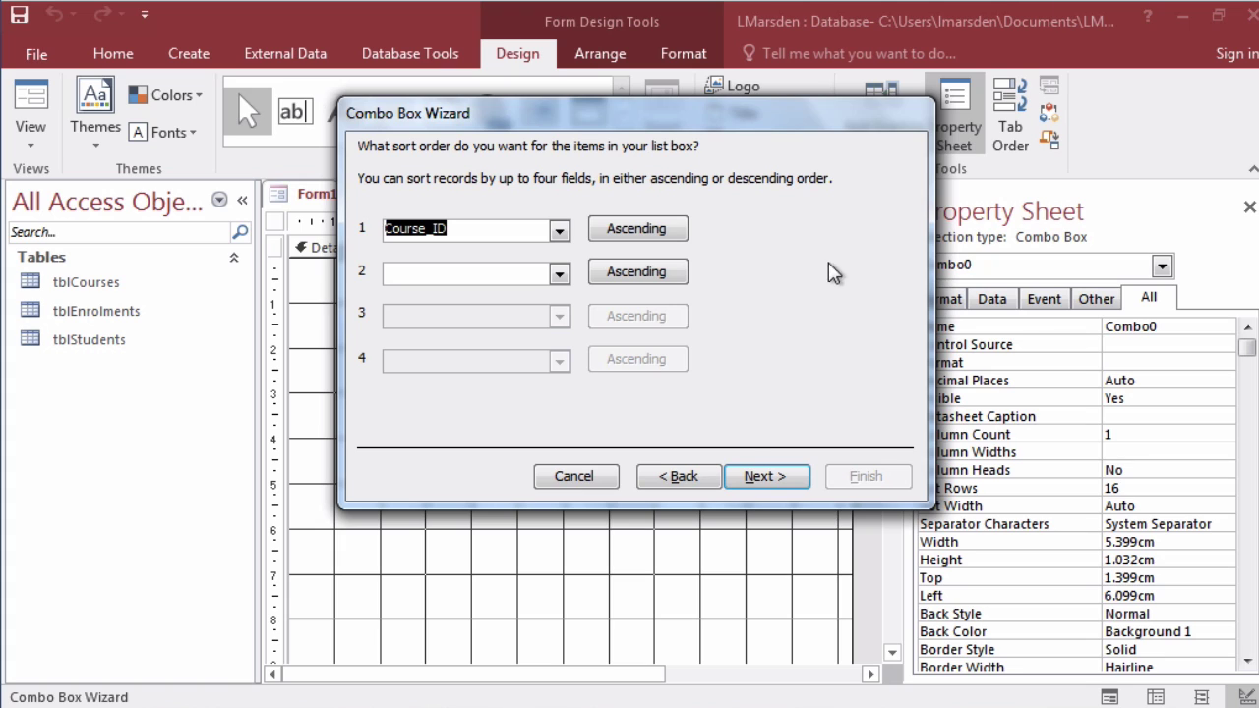
pyautogui.click(755, 474)
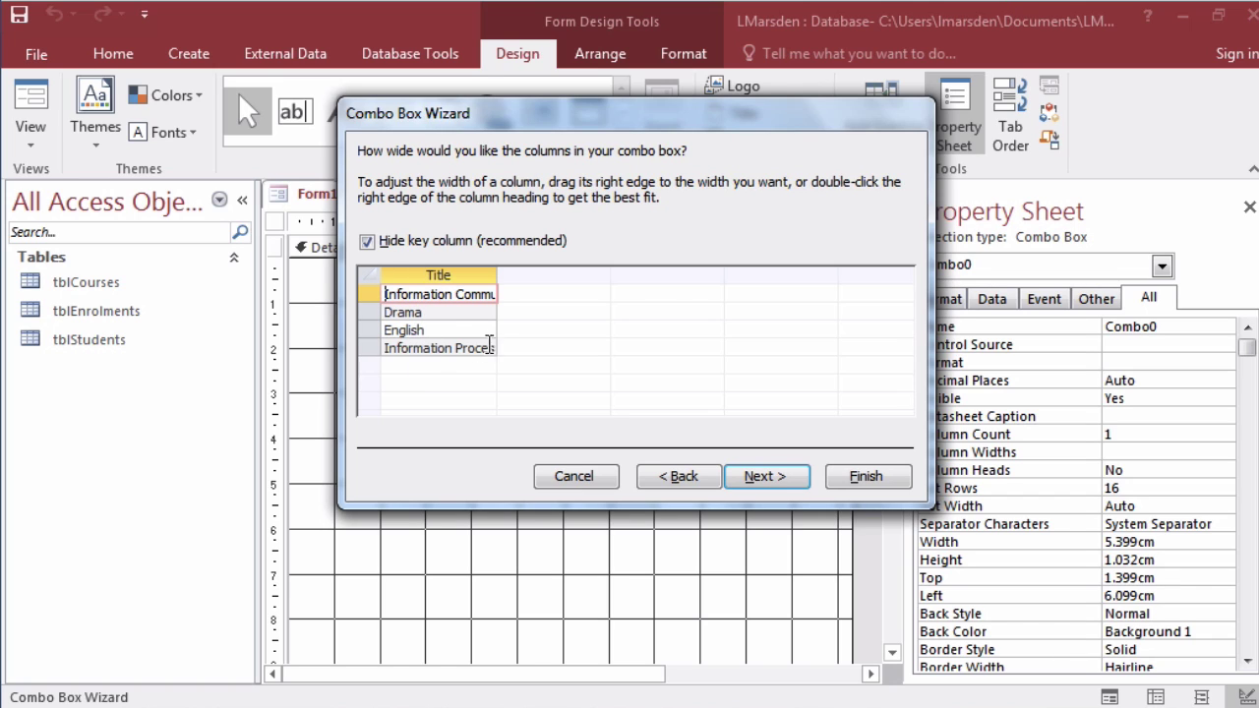
pyautogui.moveTo(497, 274); pyautogui.dragTo(552, 274)
pyautogui.click(366, 241)
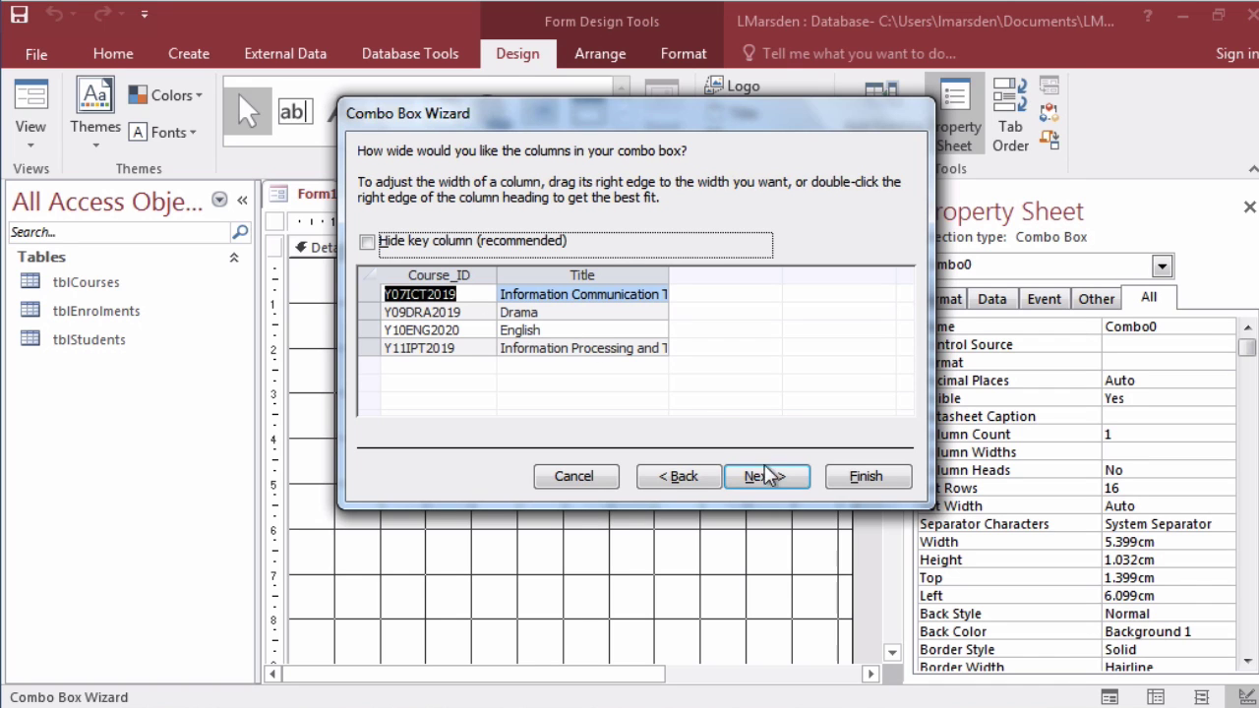
# - Finish the wizard and change the combo box label from Course_ID to Course
pyautogui.click(847, 478)
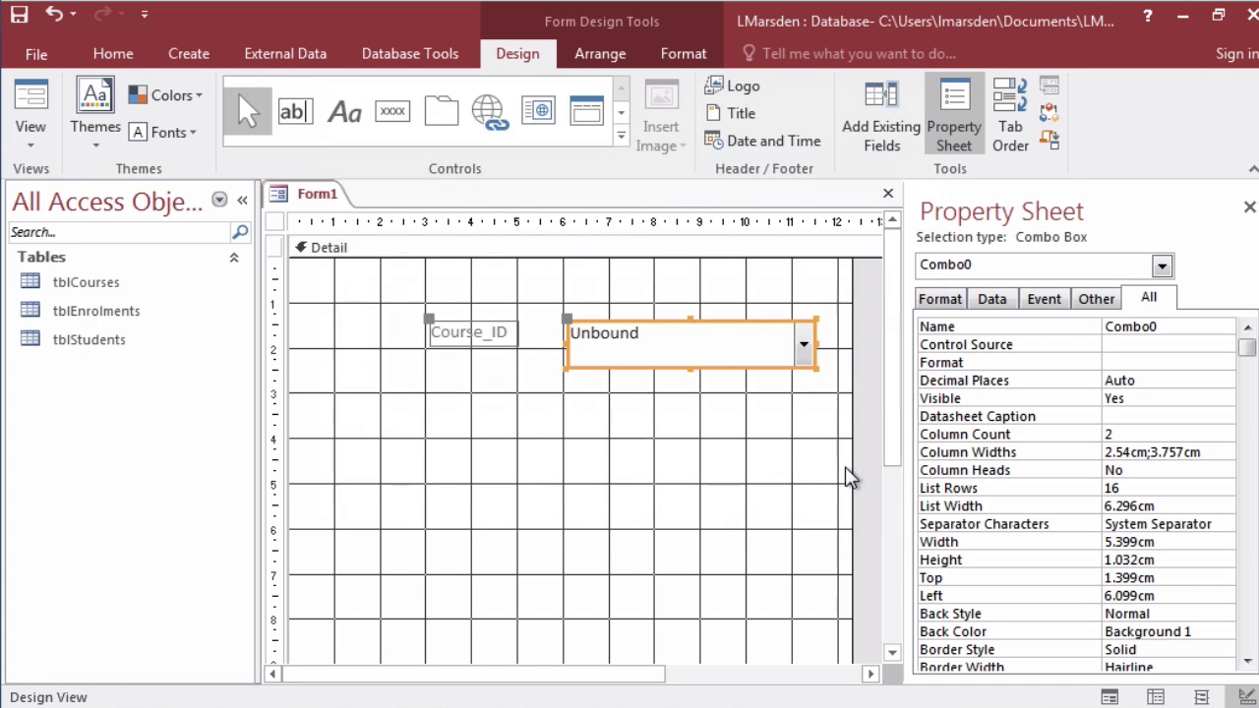
pyautogui.click(489, 330)
pyautogui.moveTo(510, 331); pyautogui.dragTo(487, 331)
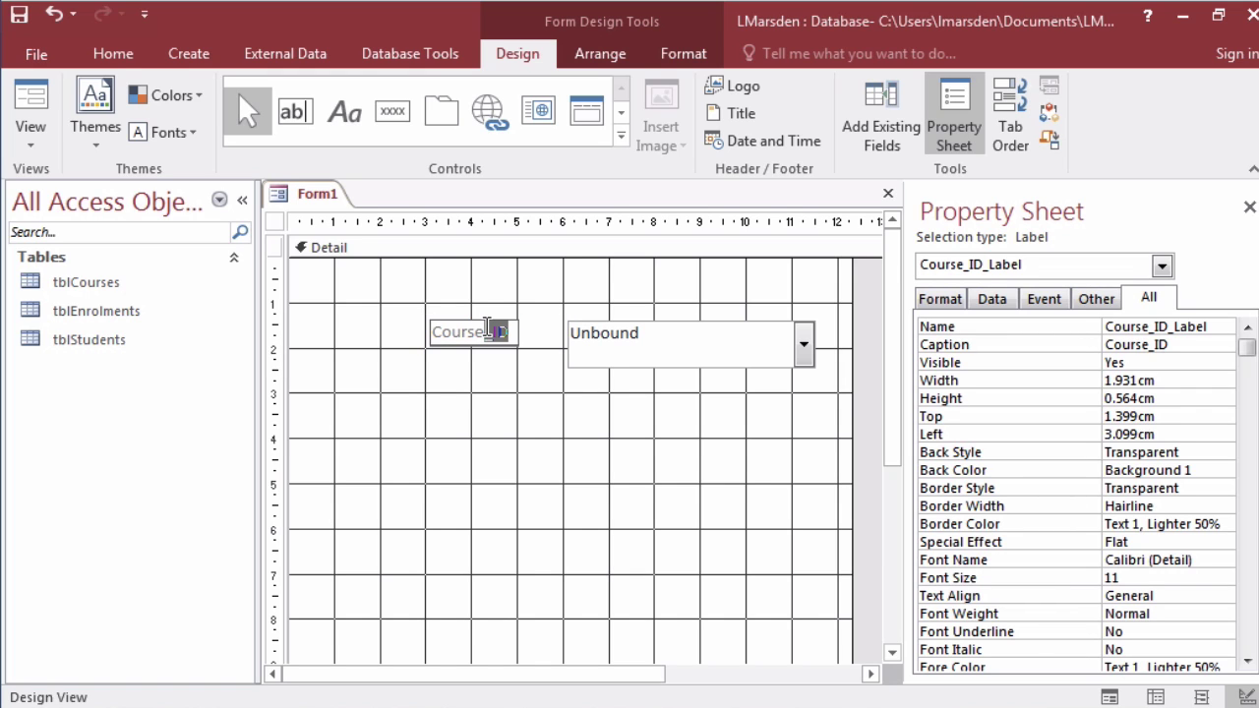
pyautogui.press('BackSpace')
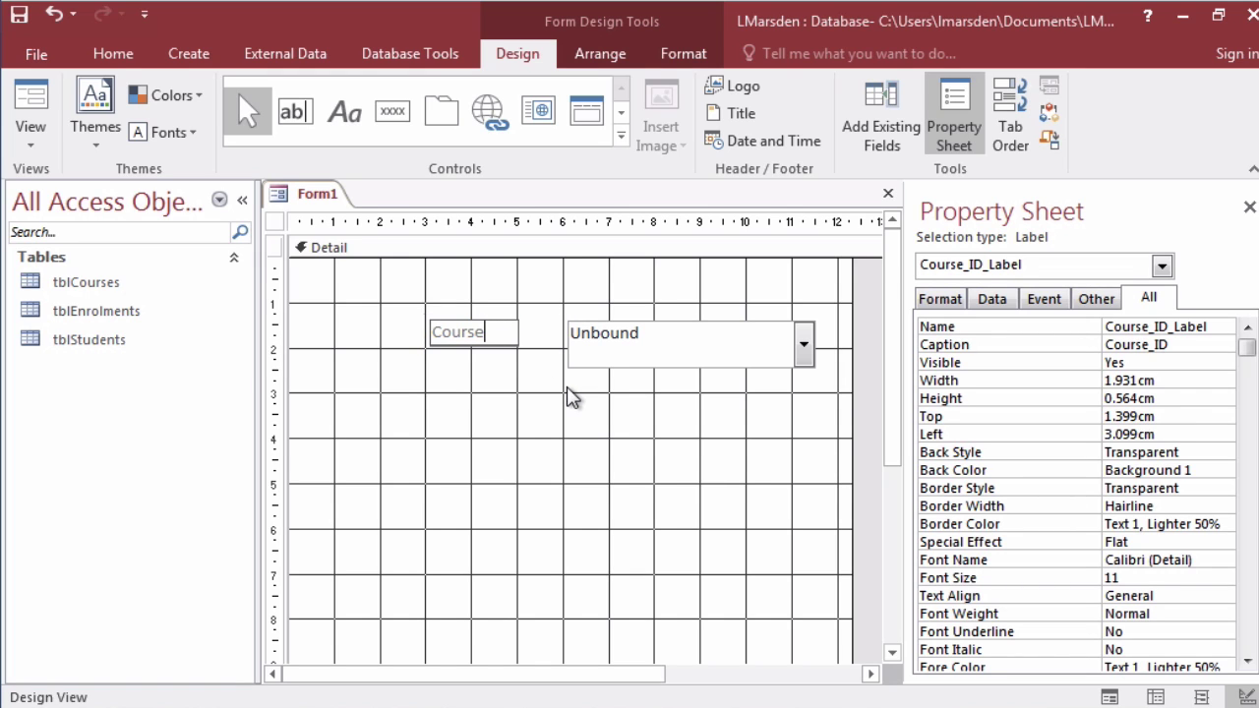
pyautogui.click(575, 397)
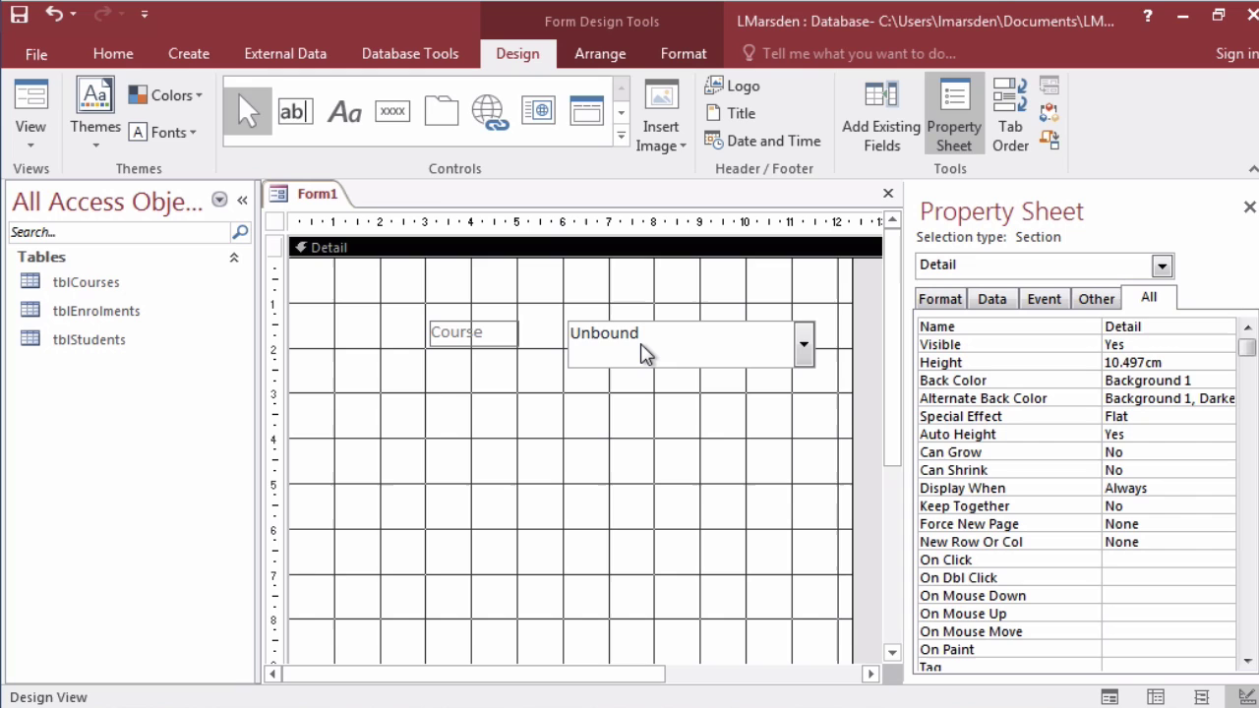
# - Save the new form as frmClassList
pyautogui.hotkey('ctrl', 's')
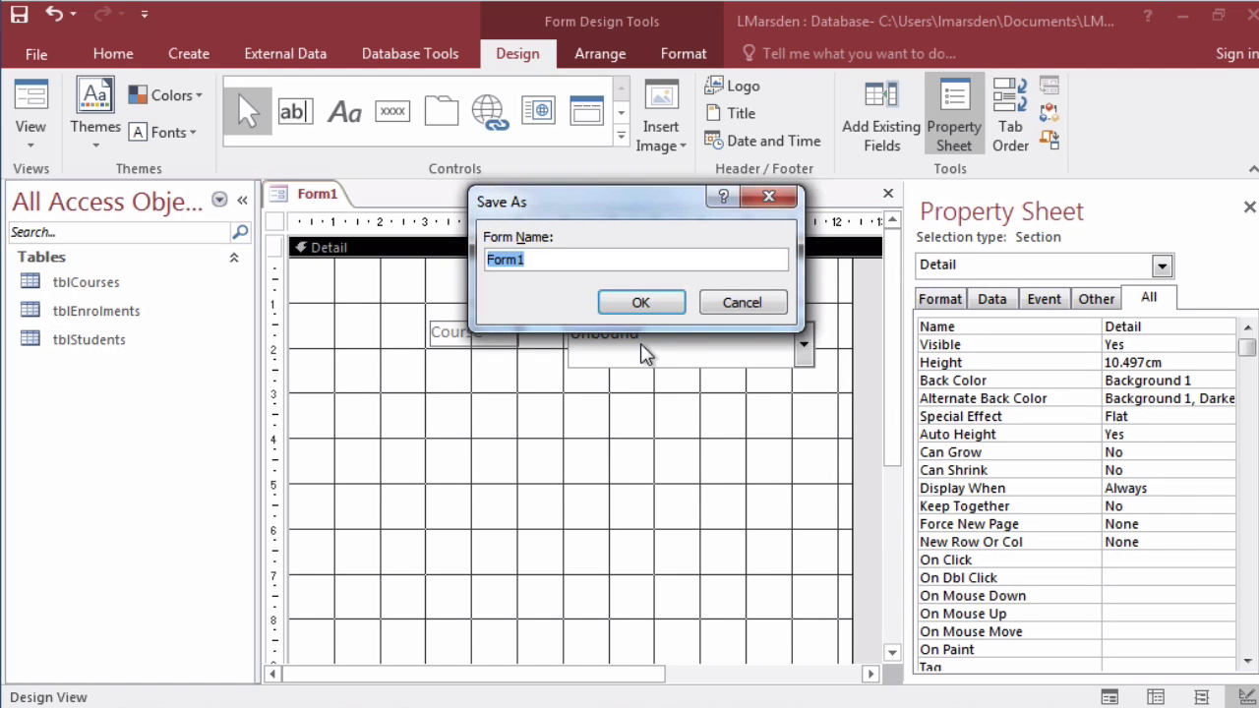
pyautogui.write('frm')
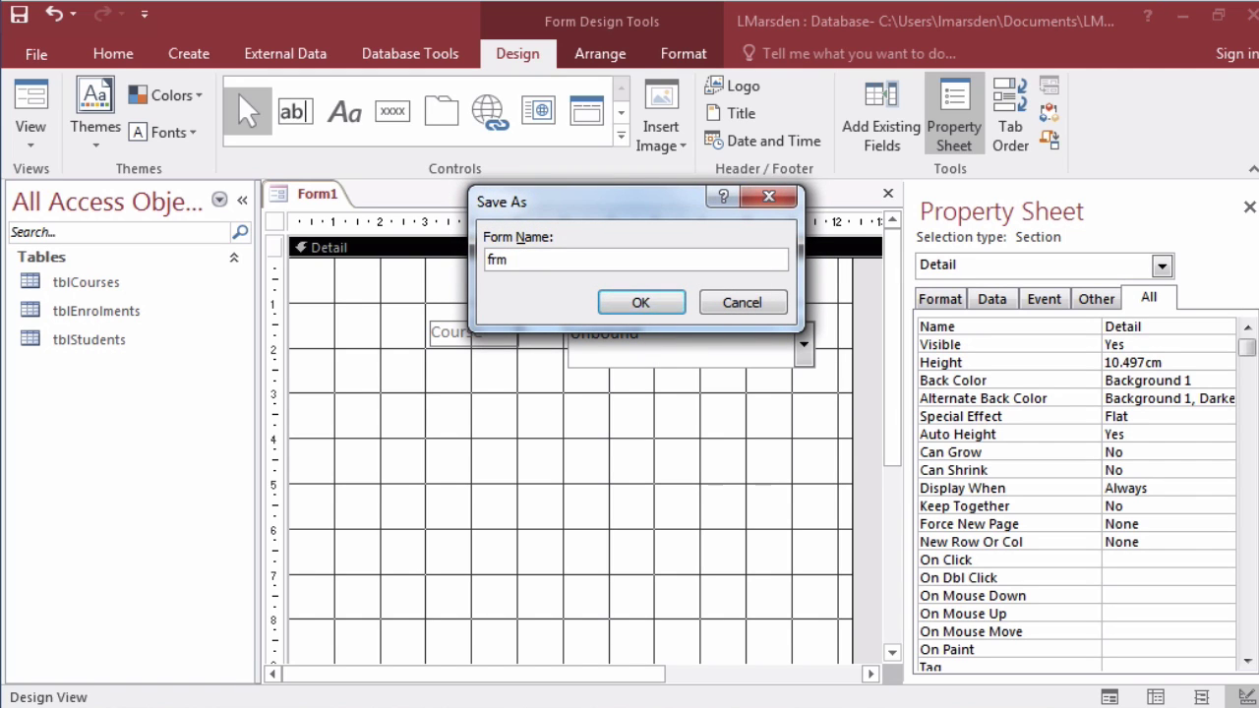
pyautogui.write('st')
pyautogui.press('Return')
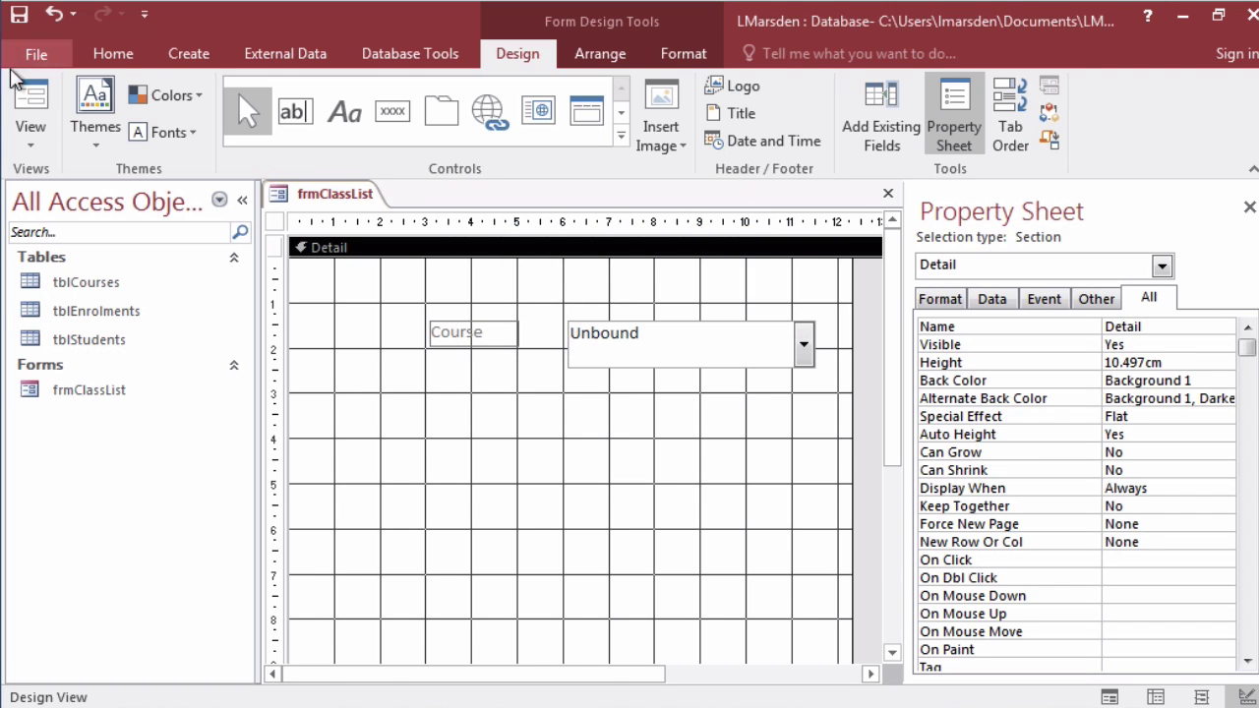
# - In Form View, choose Y11IPT2019 and then Y10ENG2020 in the Course combo box
pyautogui.click(24, 83)
pyautogui.click(797, 300)
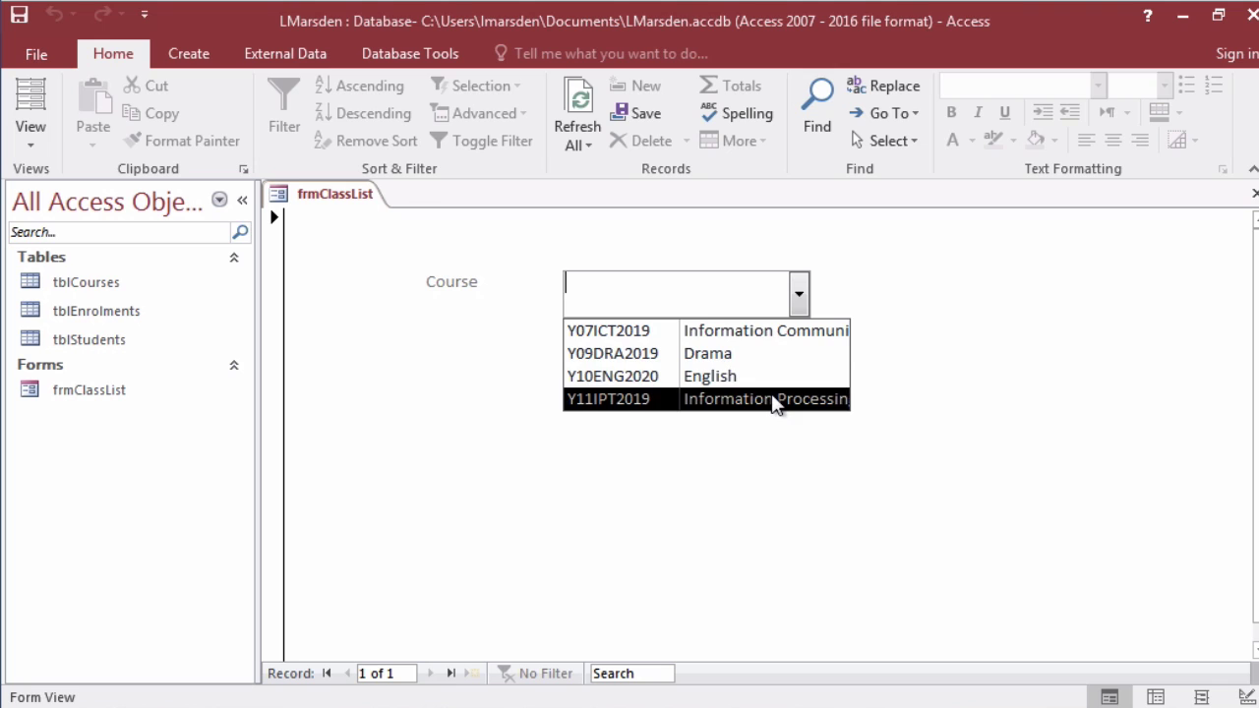
pyautogui.click(616, 401)
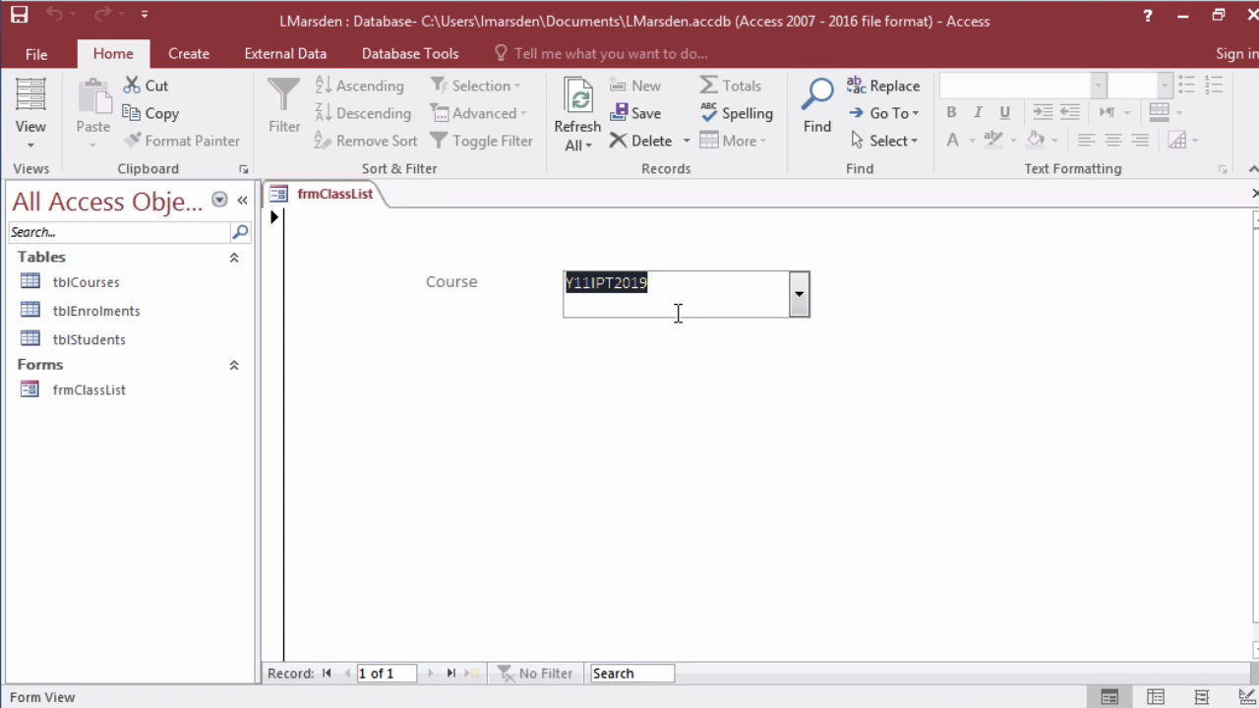
pyautogui.click(798, 291)
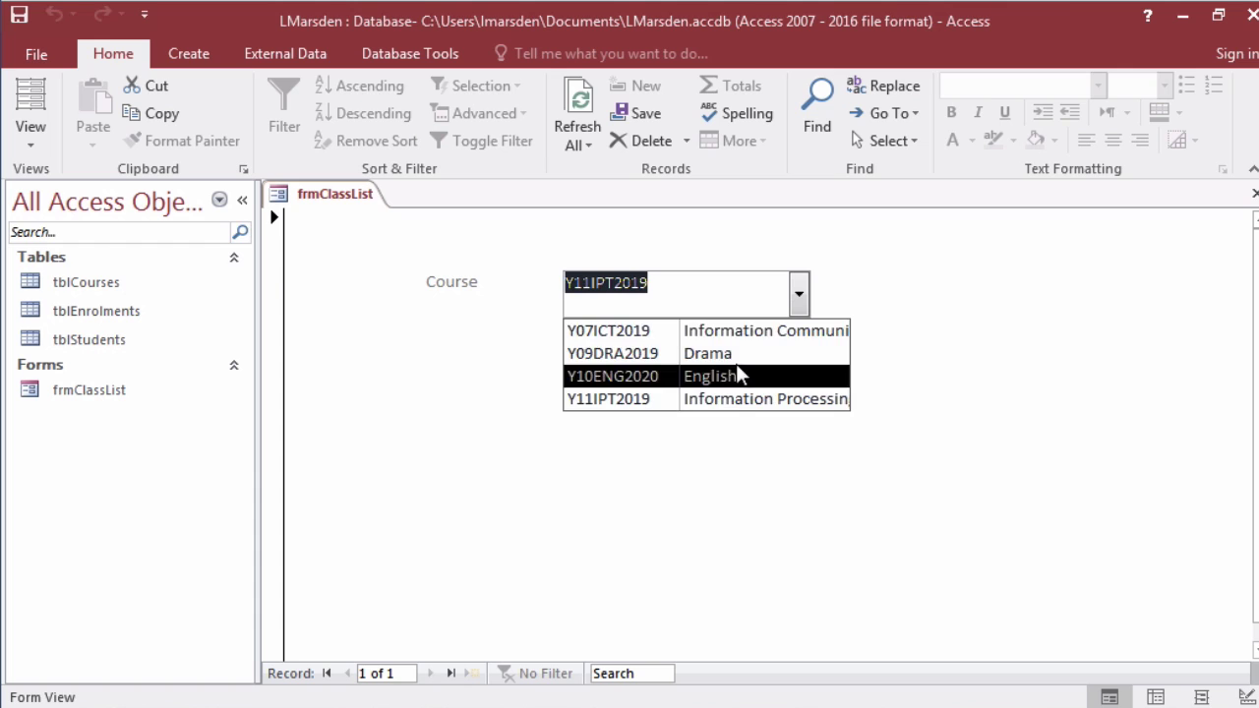
pyautogui.click(739, 373)
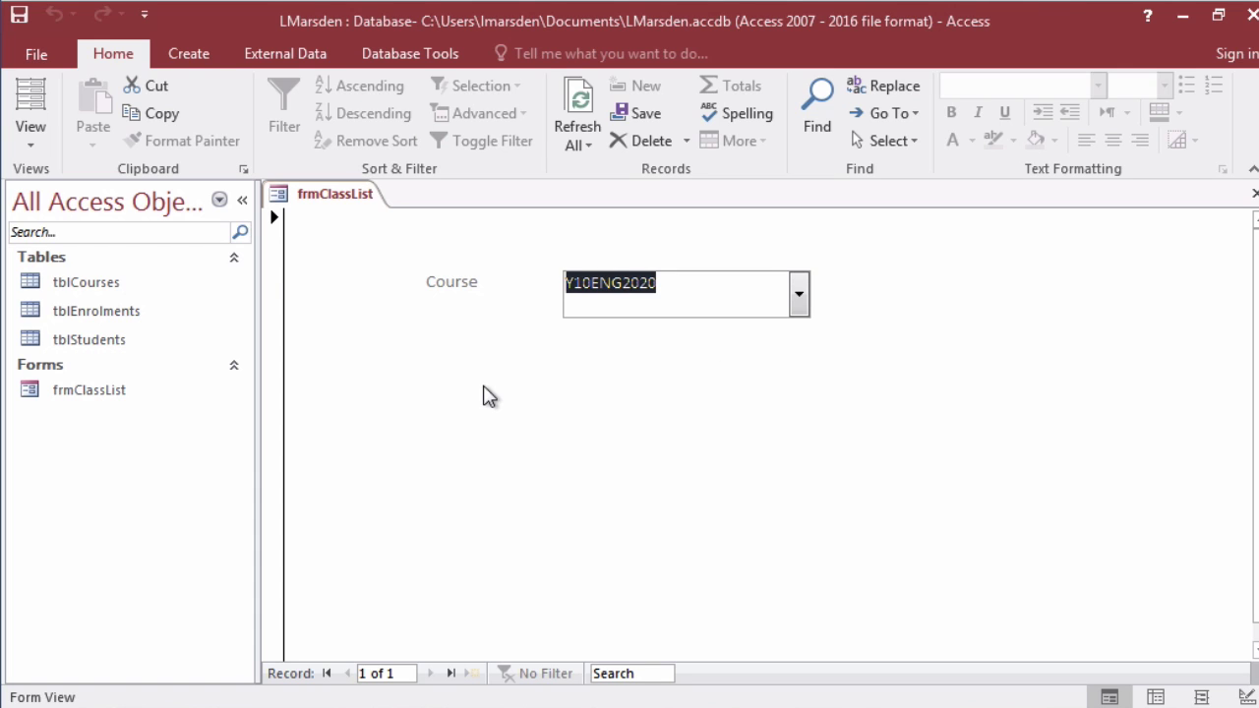
pyautogui.click(202, 55)
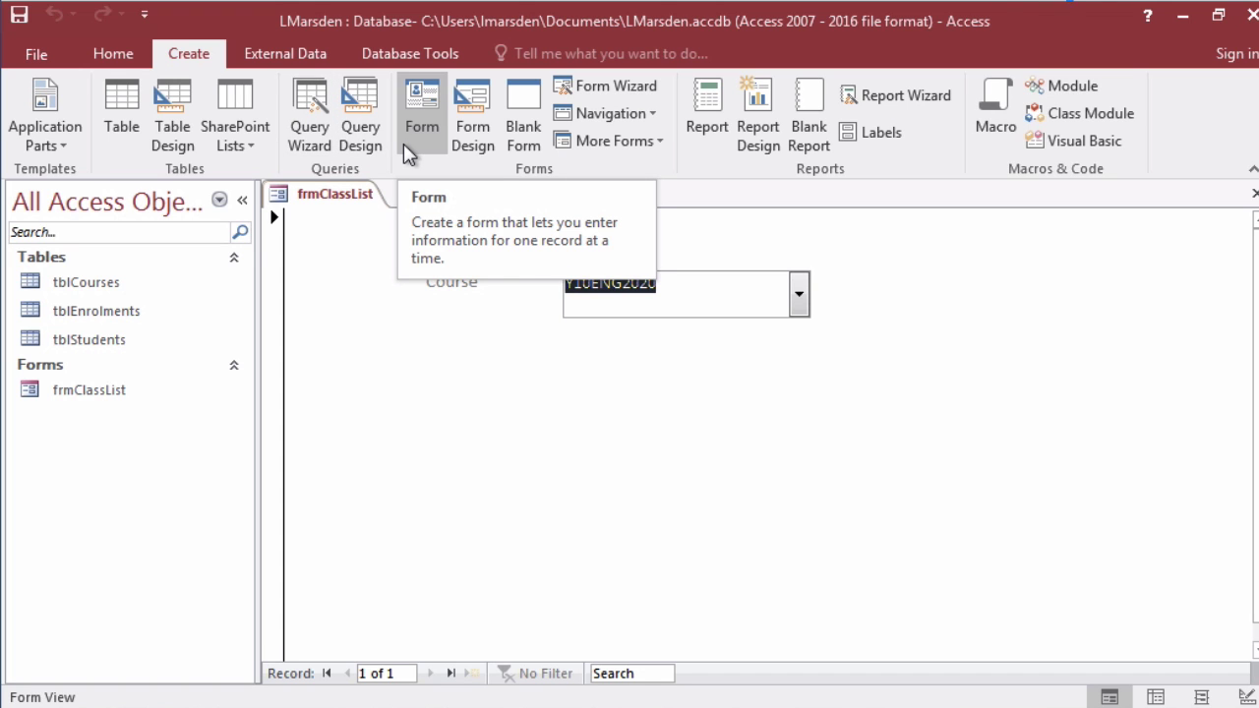
# - Create a design query with tblCourses, tblEnrolments and tblStudents laid out side by side
pyautogui.click(379, 147)
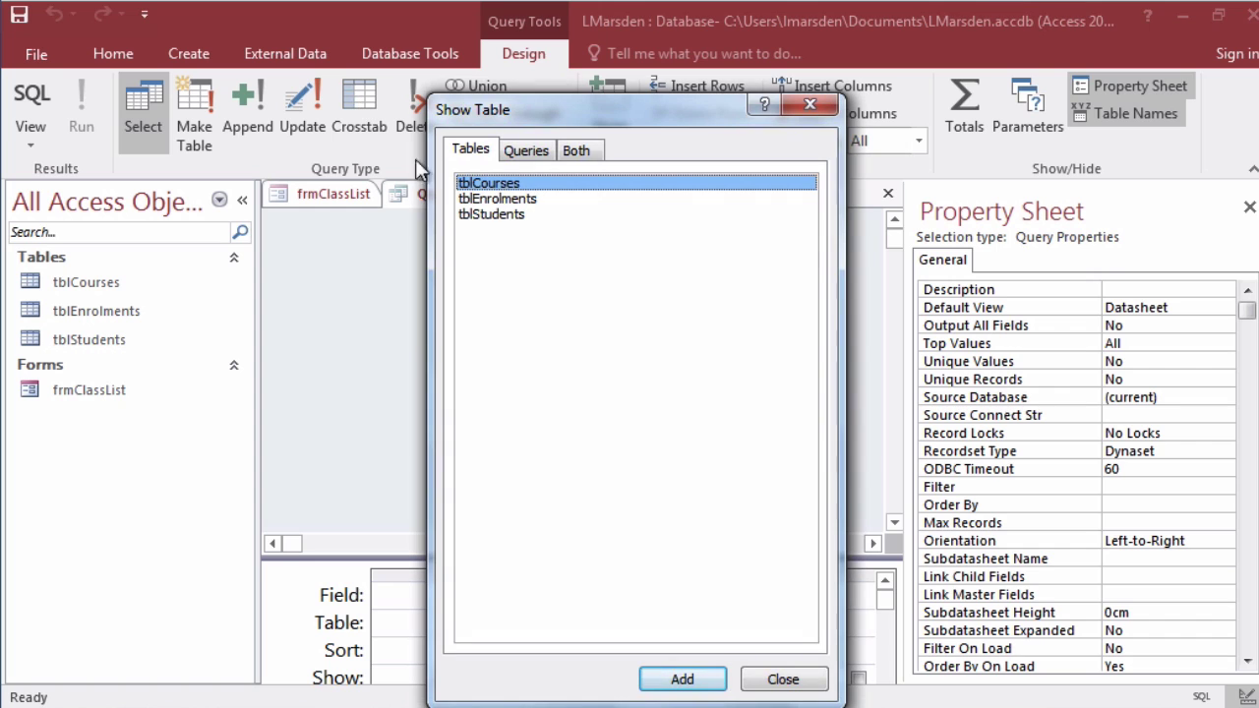
pyautogui.keyDown('shift'); pyautogui.click(498, 214); pyautogui.keyUp('shift')
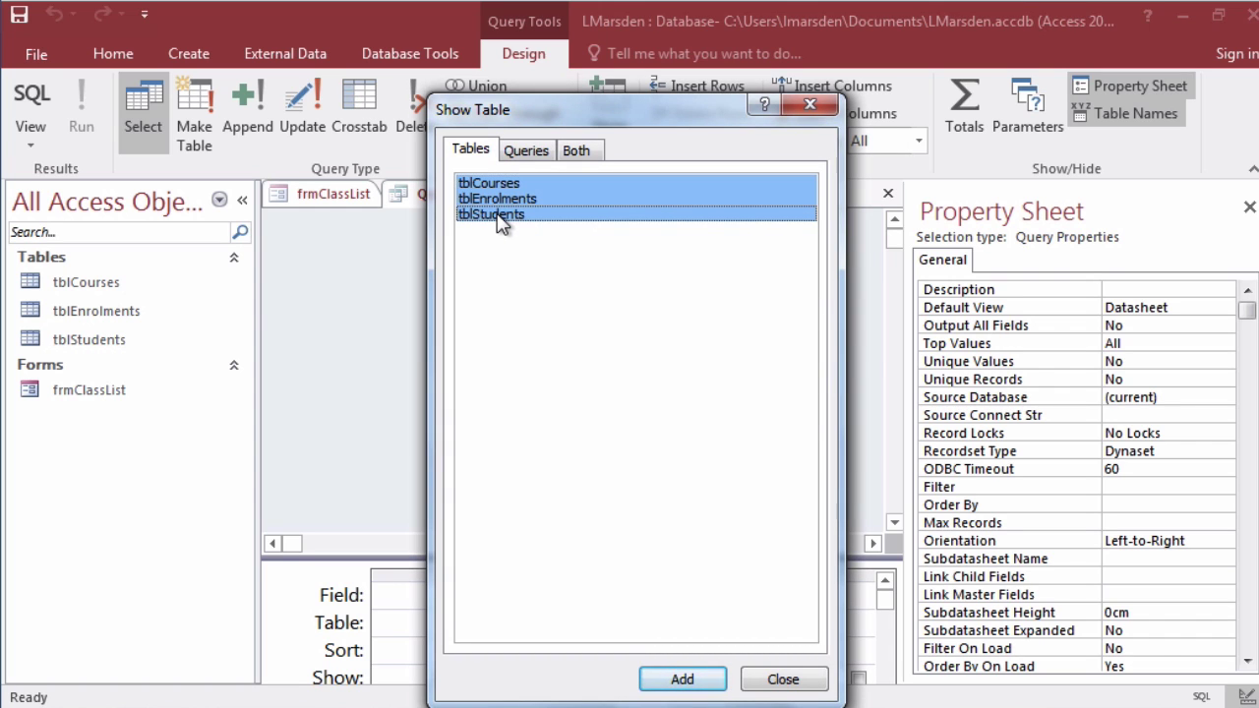
pyautogui.click(700, 686)
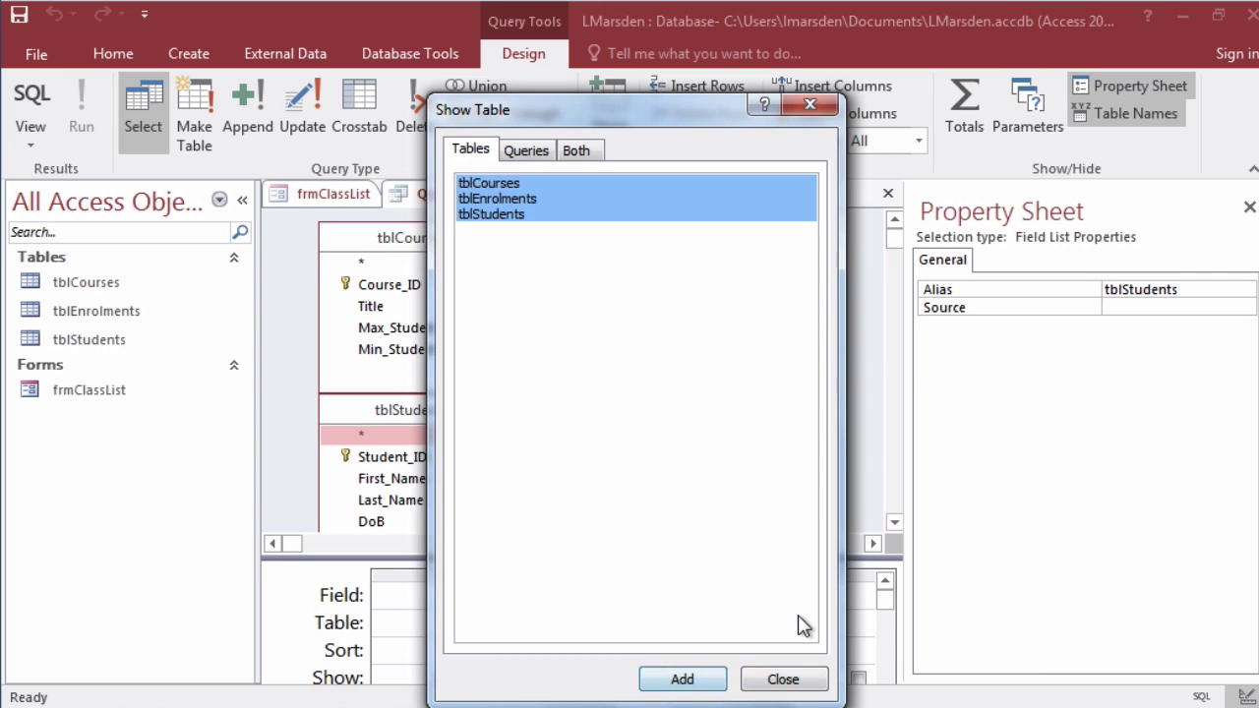
pyautogui.click(780, 685)
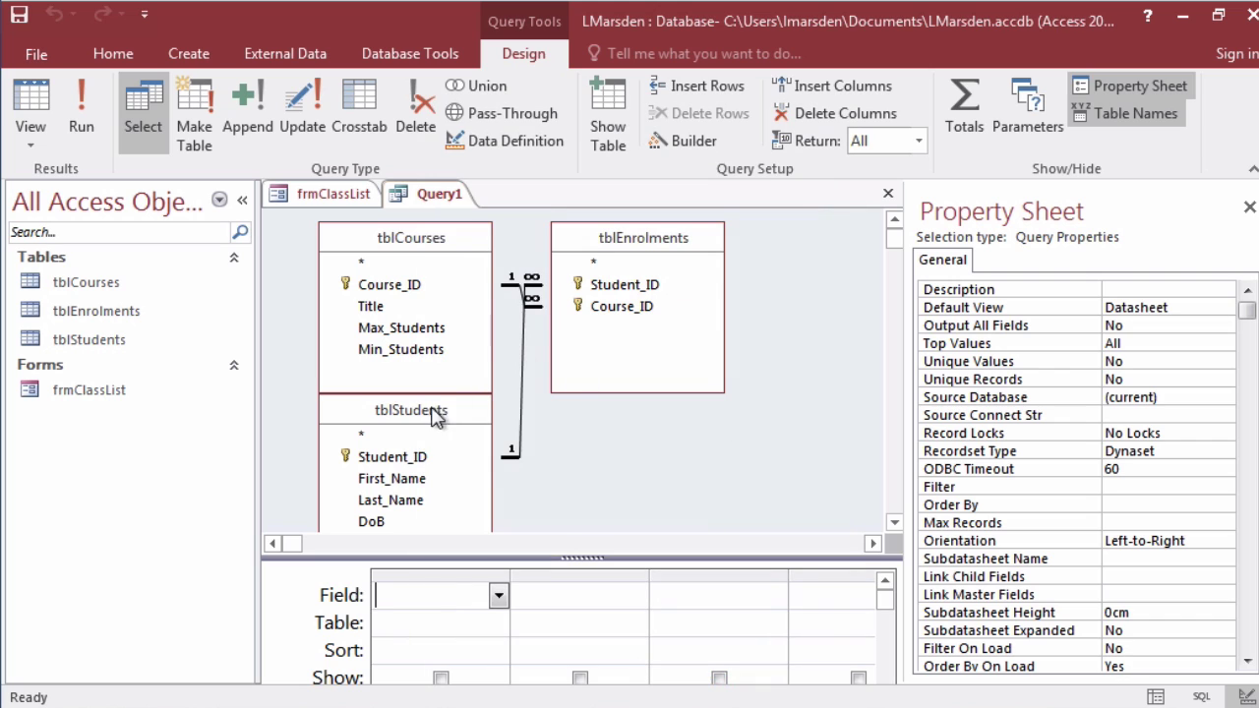
pyautogui.moveTo(432, 410); pyautogui.dragTo(839, 279)
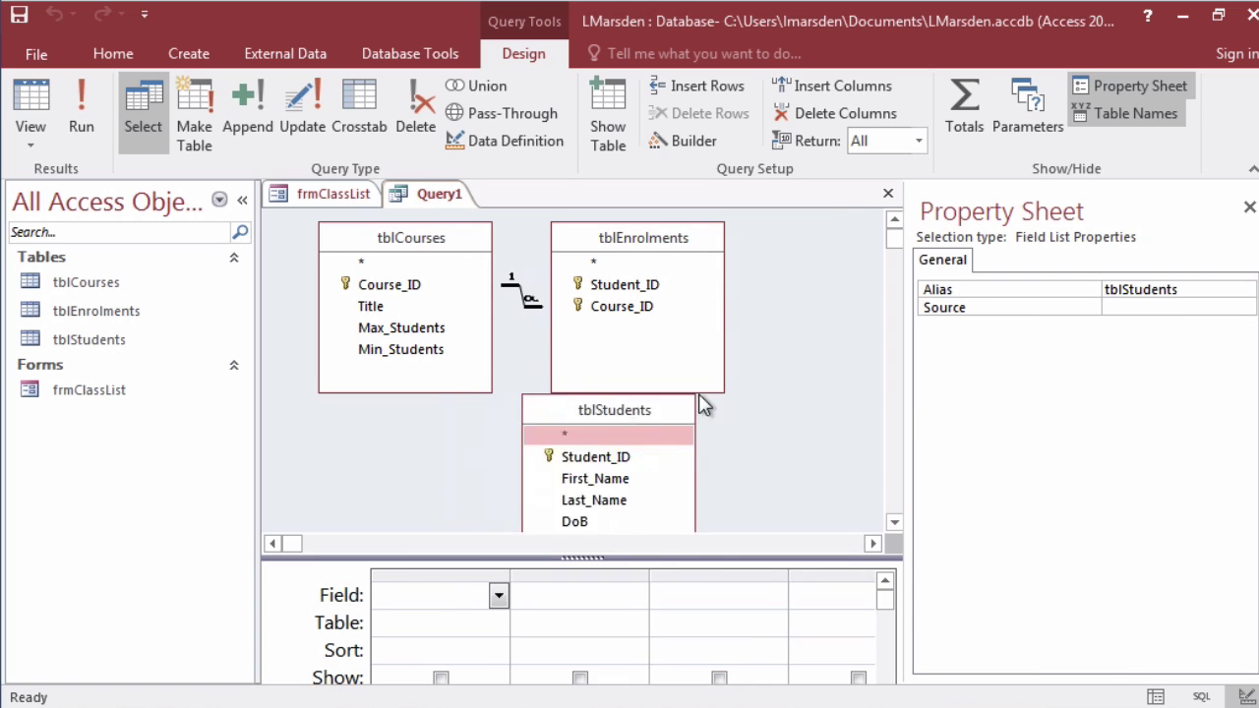
pyautogui.click(1248, 206)
pyautogui.moveTo(793, 275); pyautogui.dragTo(892, 240)
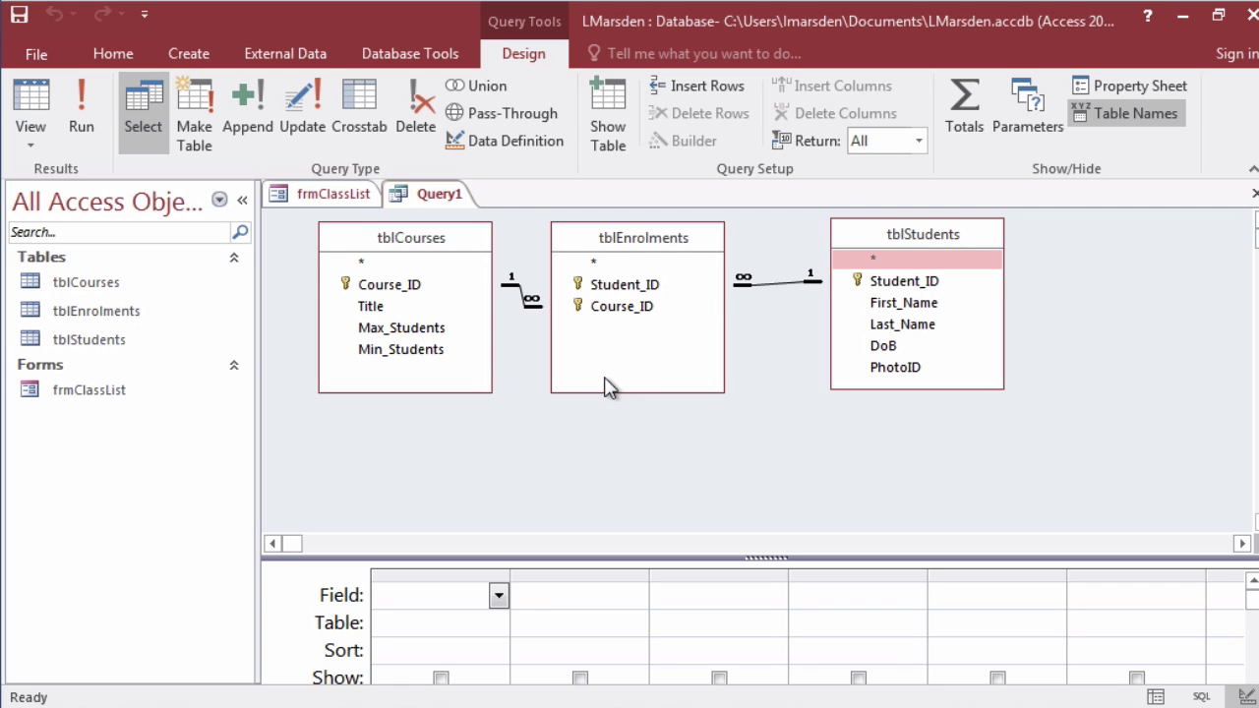
# - Add First_Name, Last_Name and Course_ID, moving Course_ID to the first column
pyautogui.doubleClick(883, 304)
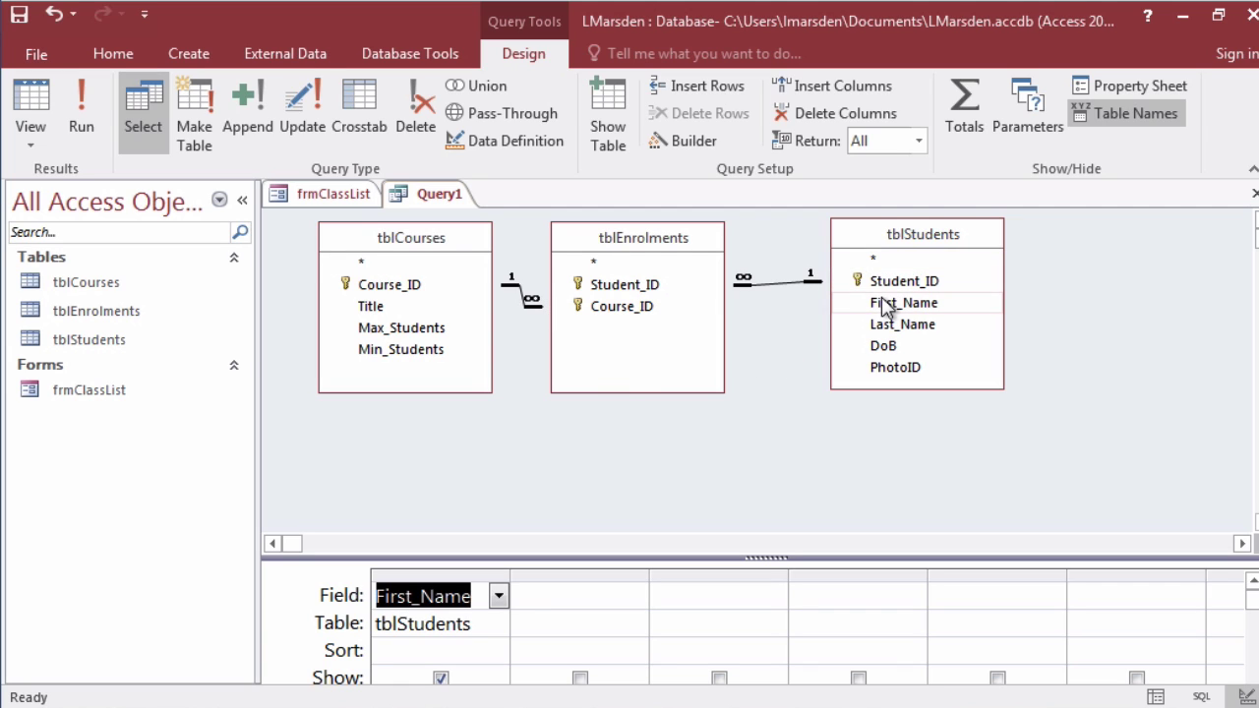
pyautogui.doubleClick(883, 324)
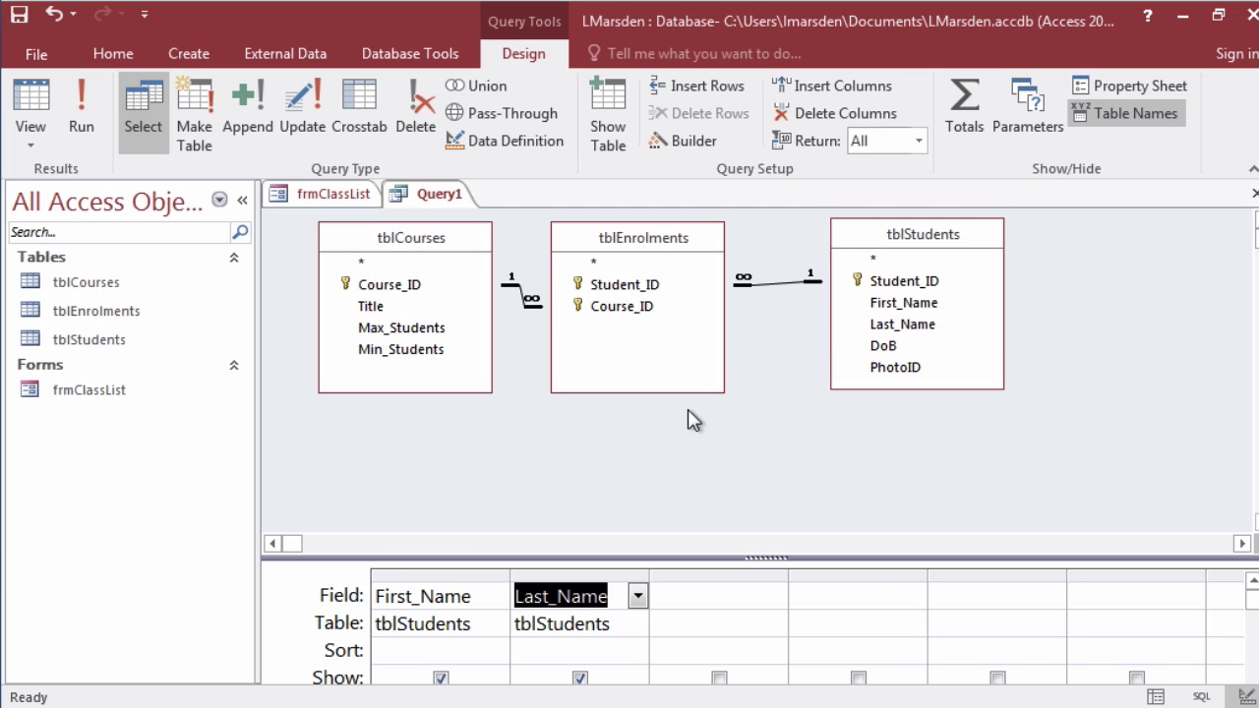
pyautogui.doubleClick(413, 287)
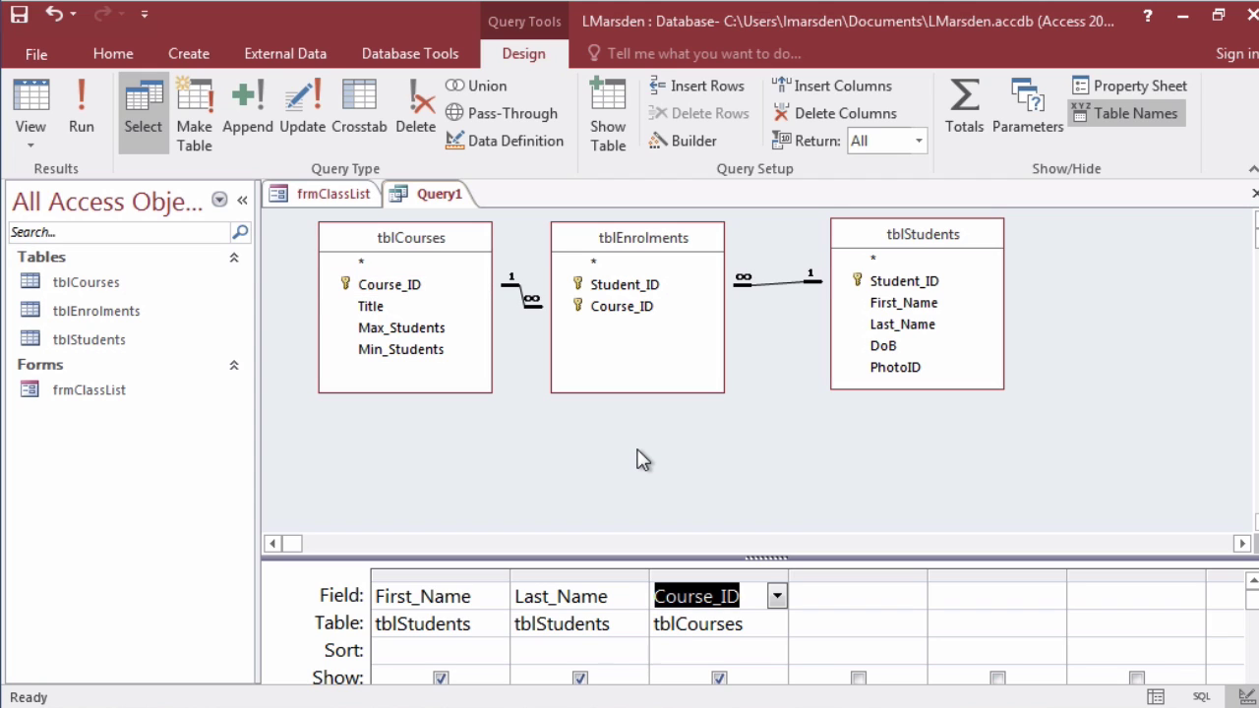
pyautogui.moveTo(634, 558)
pyautogui.mouseDown()
pyautogui.moveTo(645, 432)
pyautogui.moveTo(440, 449)
pyautogui.mouseUp()
pyautogui.click(695, 440)
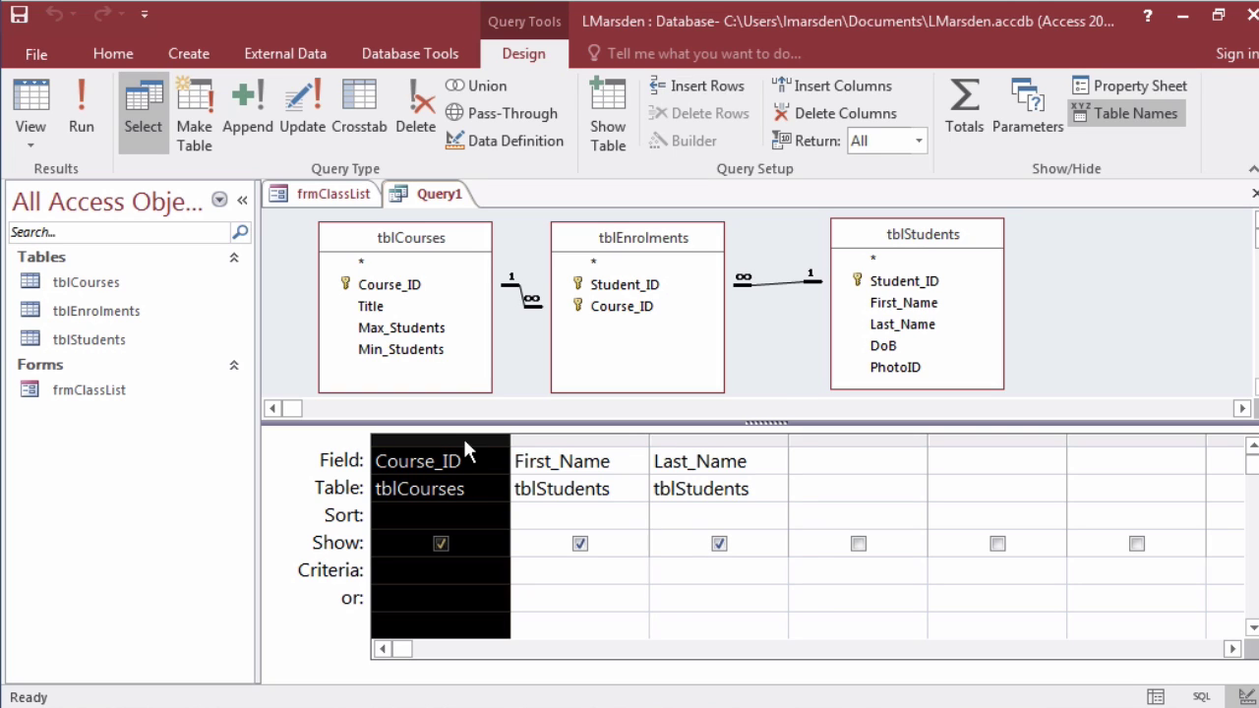
pyautogui.click(474, 569)
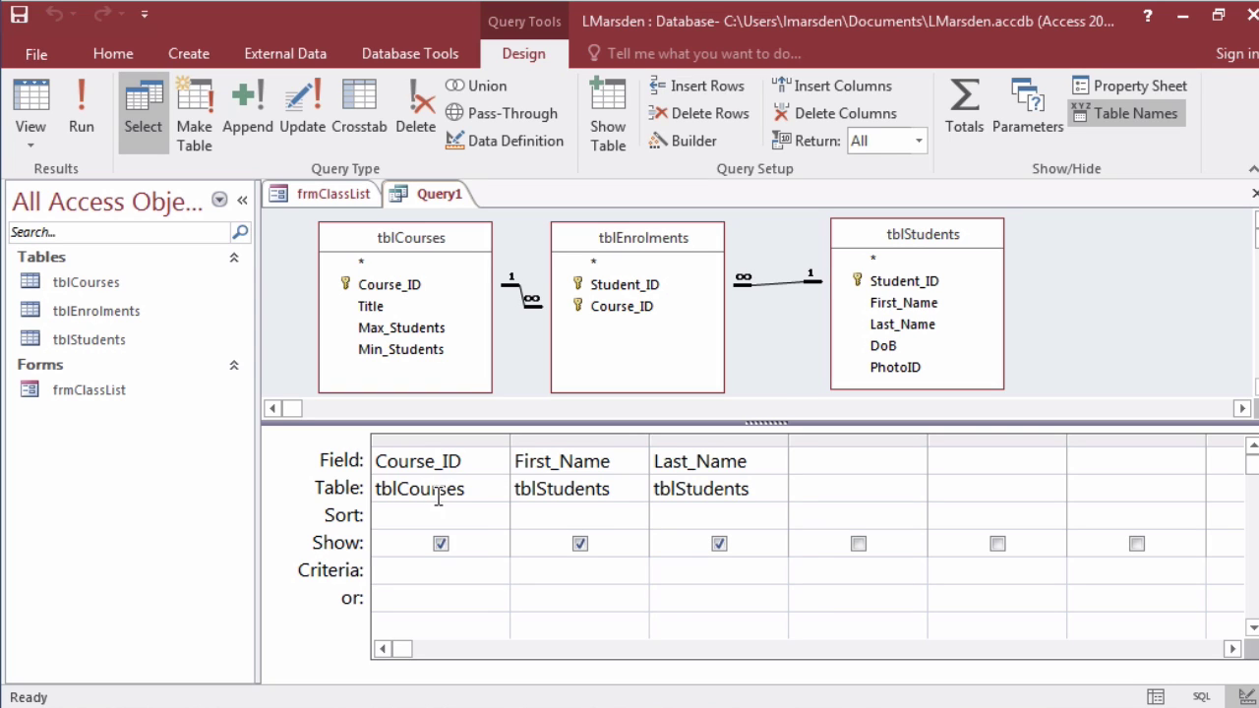
# - Open frmClassList in Design View and show the combo box's Properties
pyautogui.click(337, 200)
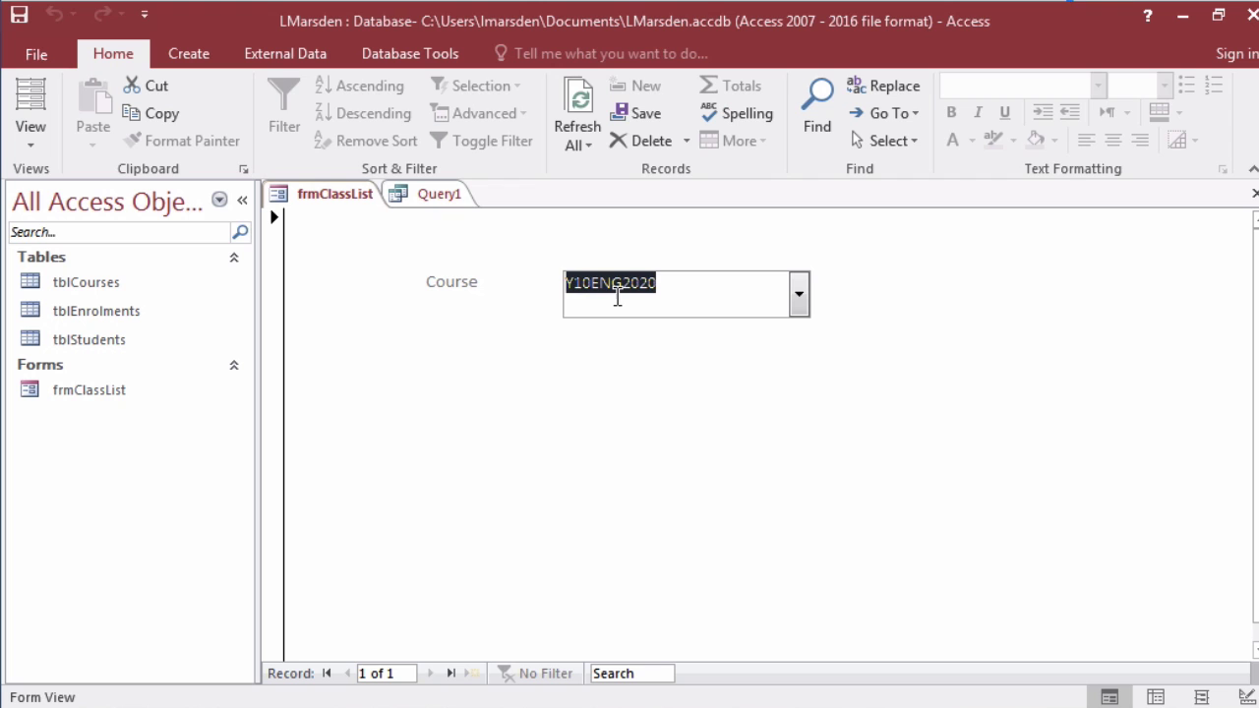
pyautogui.click(33, 138)
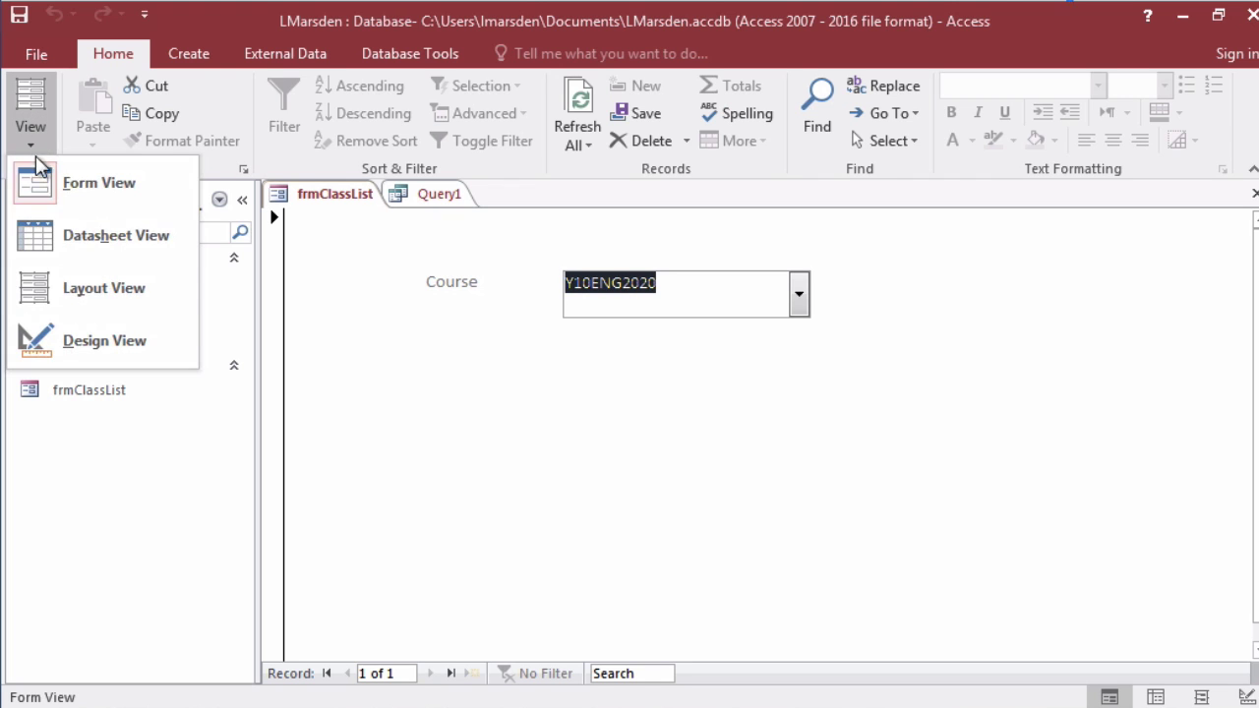
pyautogui.click(65, 337)
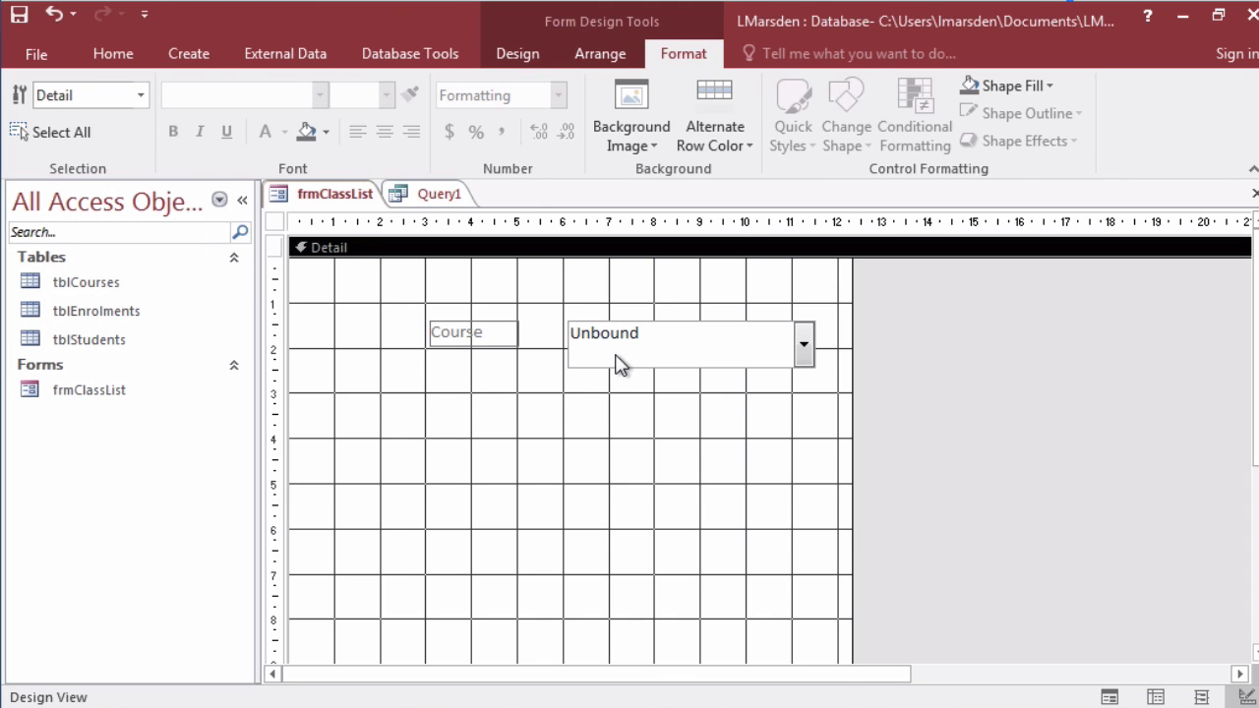
pyautogui.rightClick(614, 358)
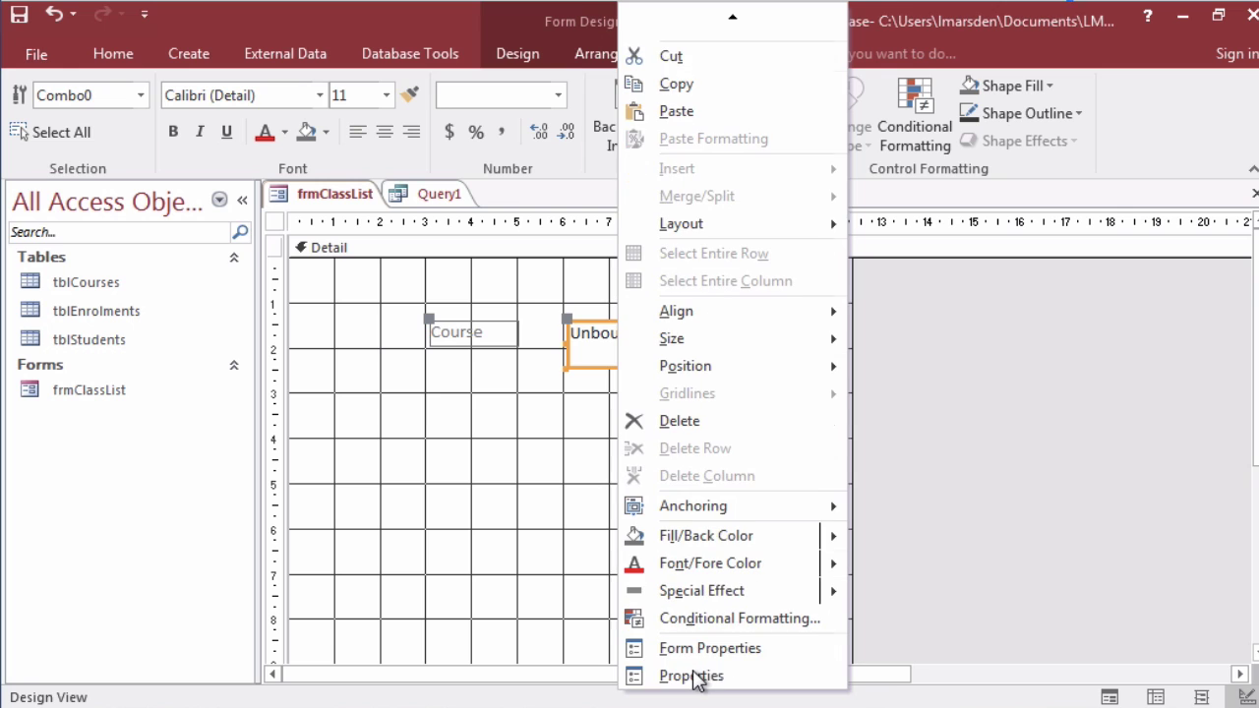
pyautogui.click(693, 676)
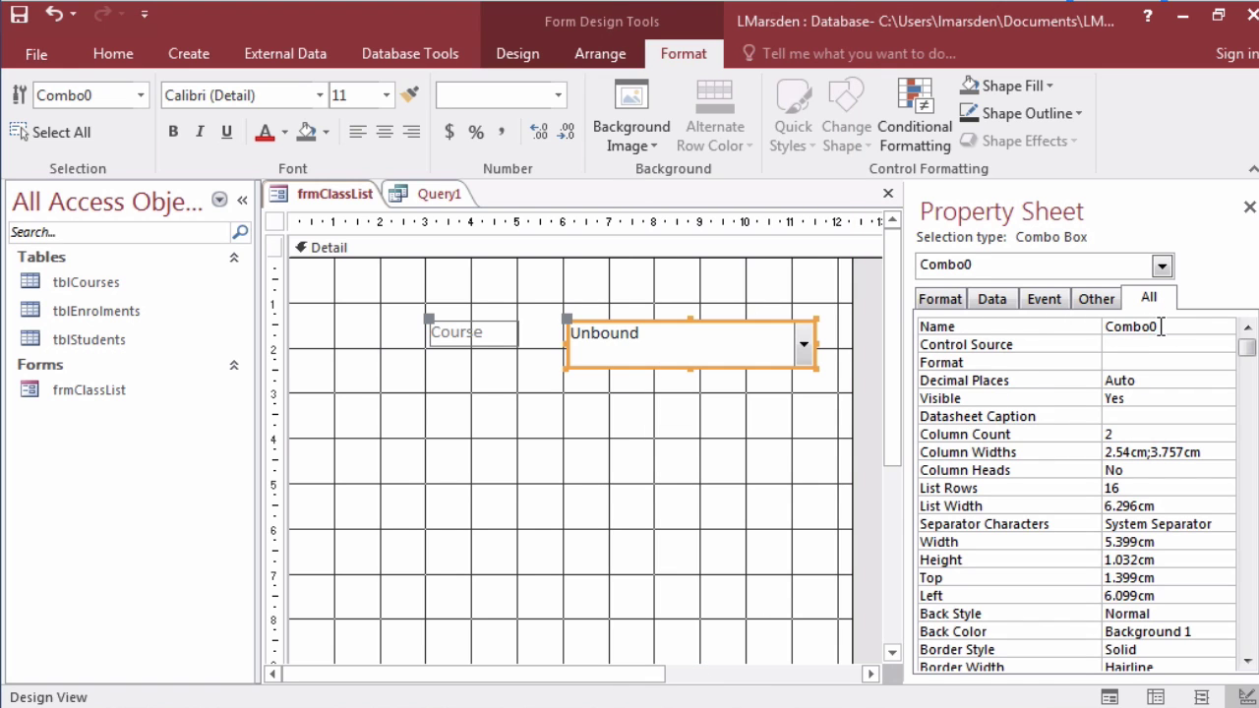
# - Rename the course combo box to cbClassList
pyautogui.click(1092, 327)
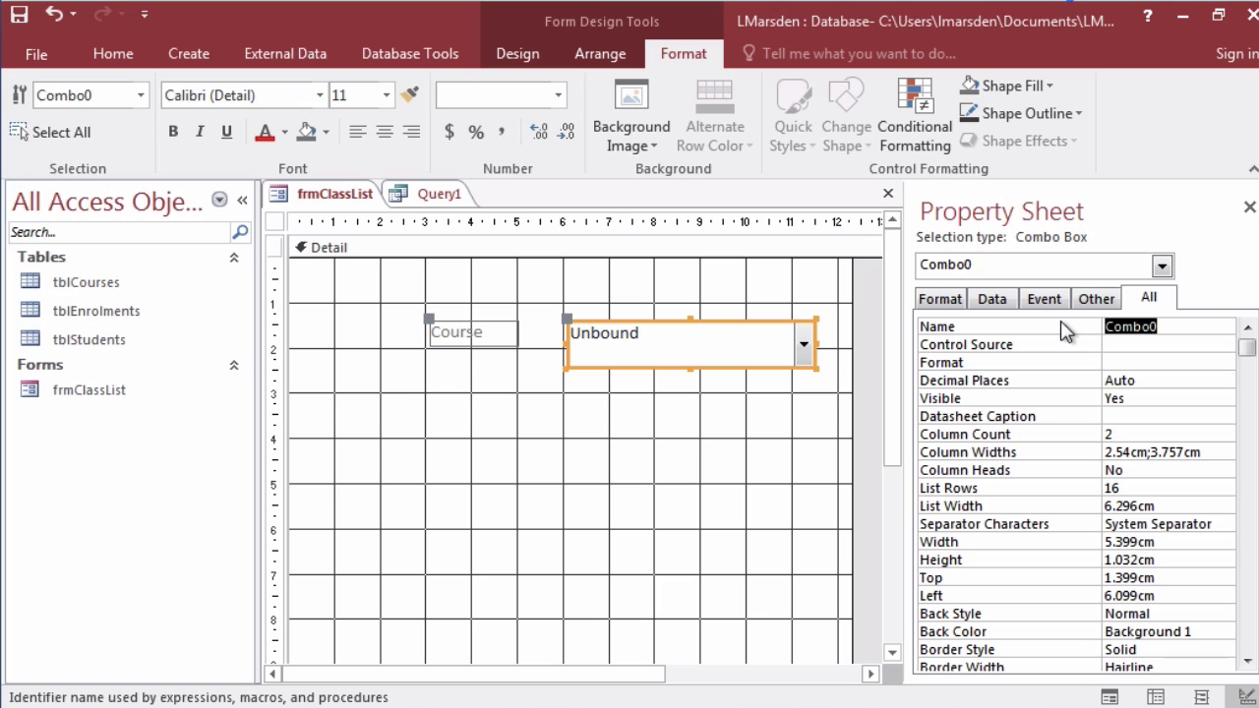
pyautogui.write('cbClassList')
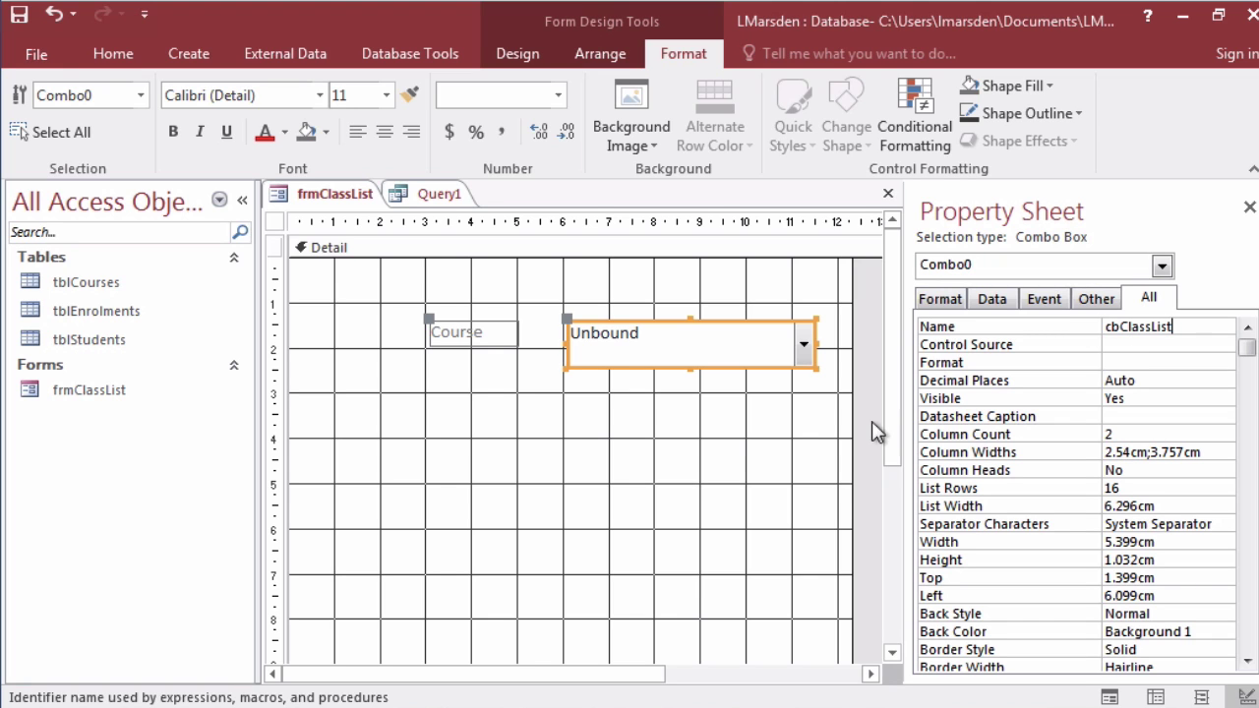
pyautogui.click(795, 421)
pyautogui.click(747, 347)
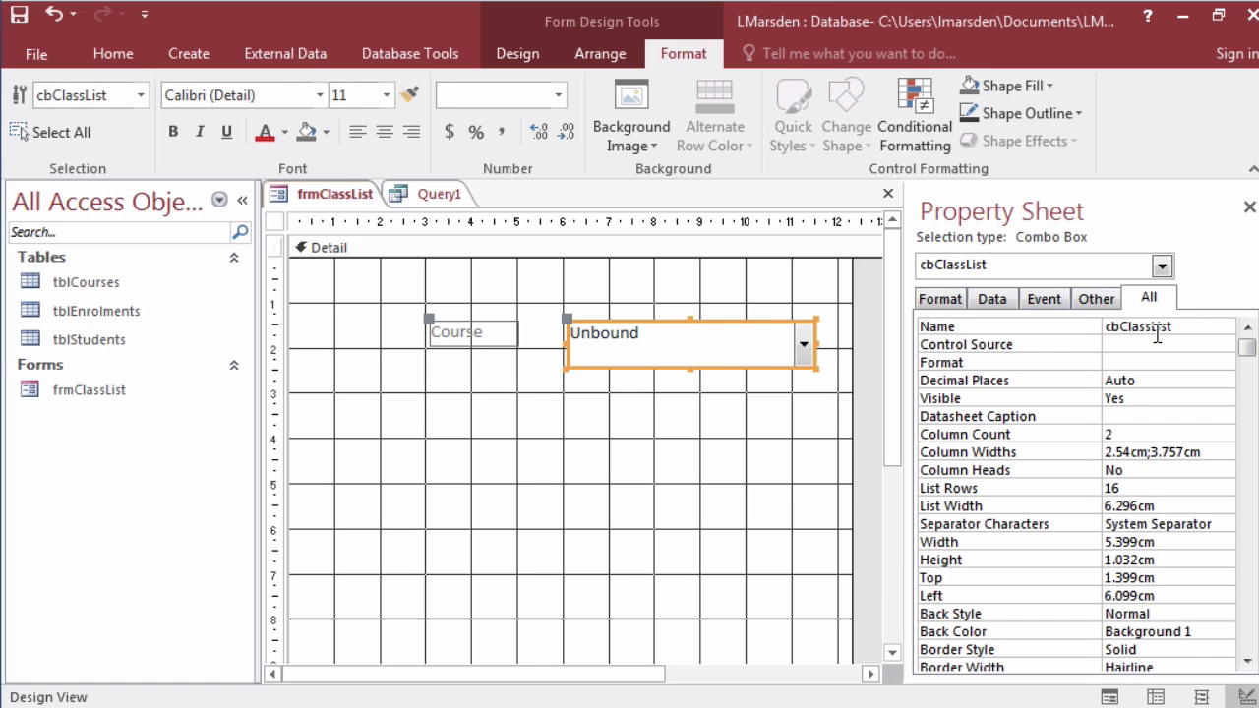
pyautogui.click(430, 194)
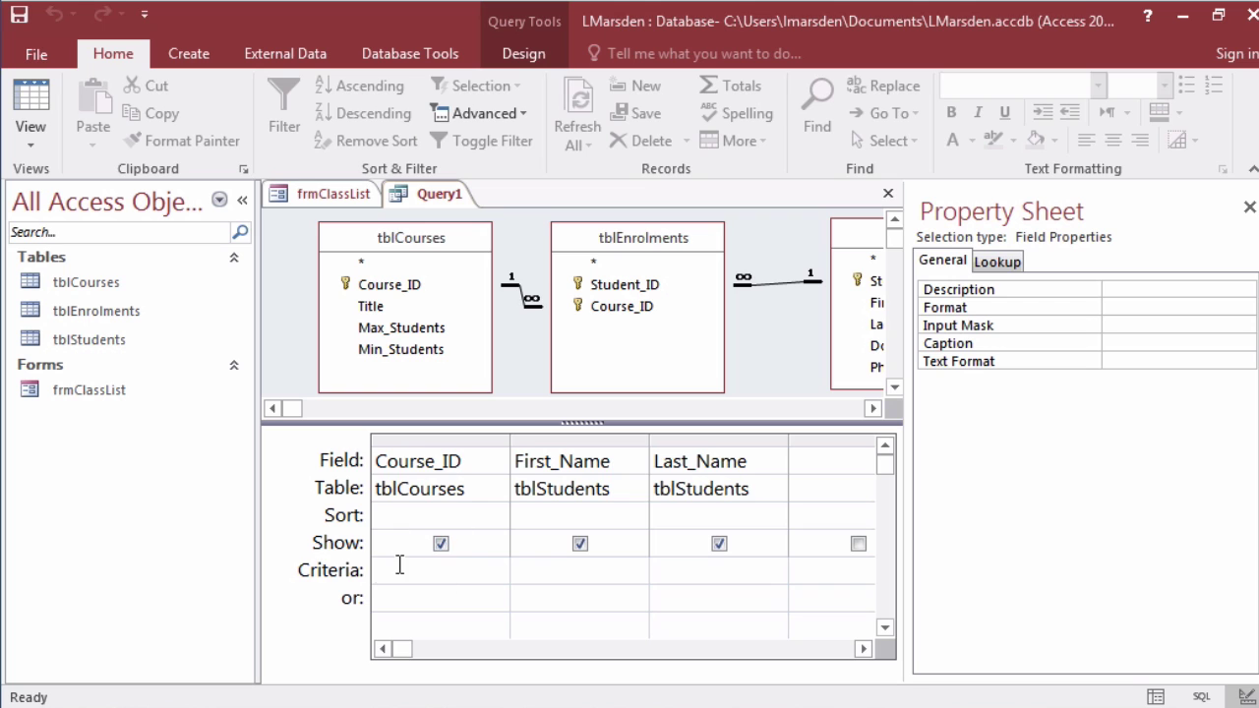
pyautogui.click(334, 194)
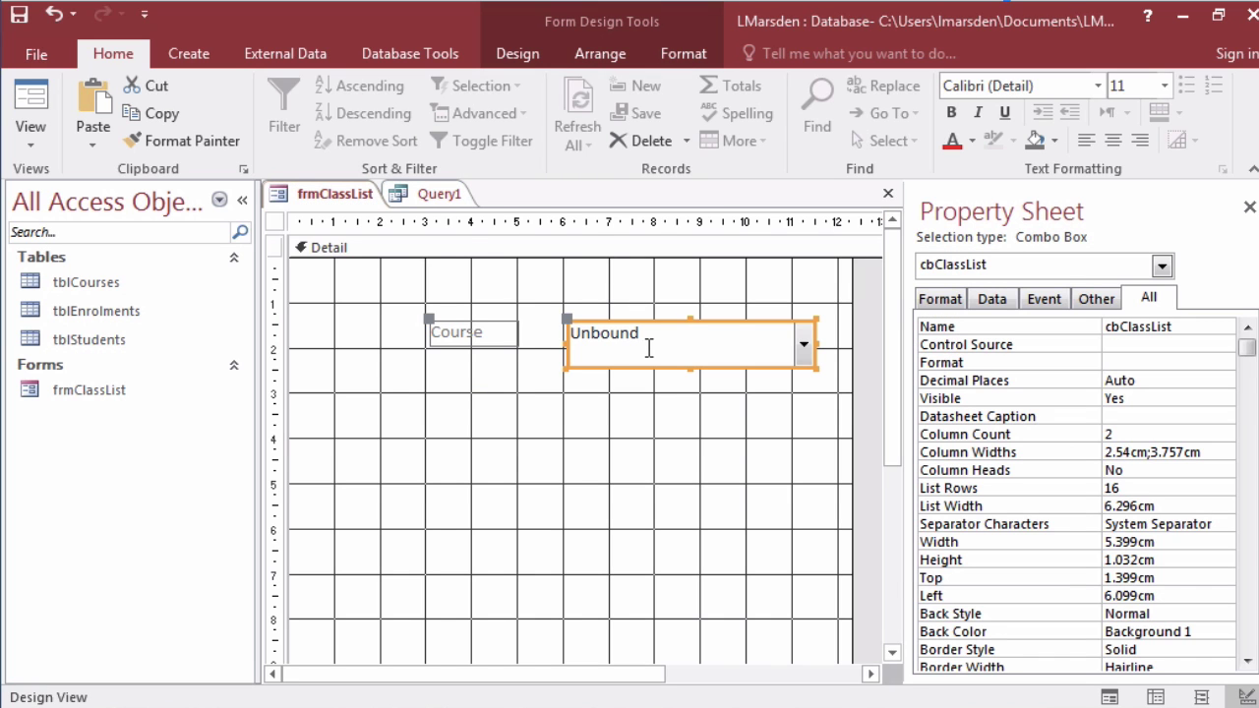
# - Open the Expression Builder for Query1's Course_ID criteria
pyautogui.click(440, 194)
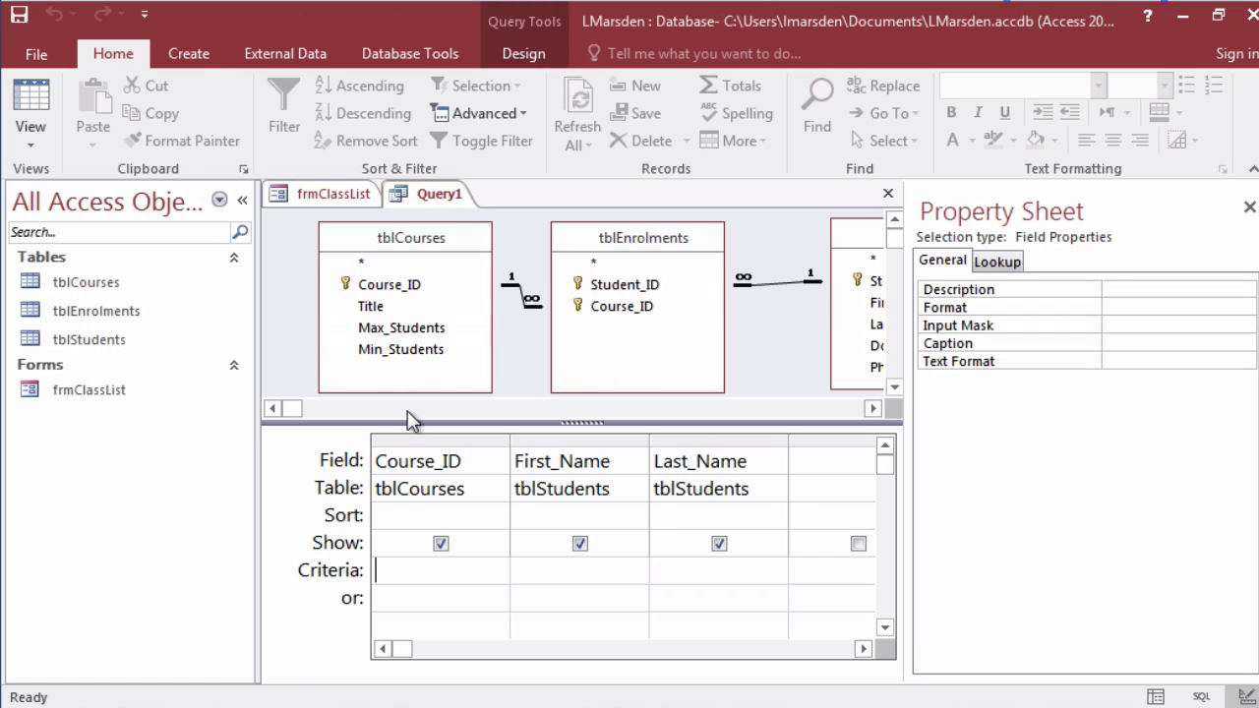
pyautogui.click(414, 571)
pyautogui.rightClick(414, 571)
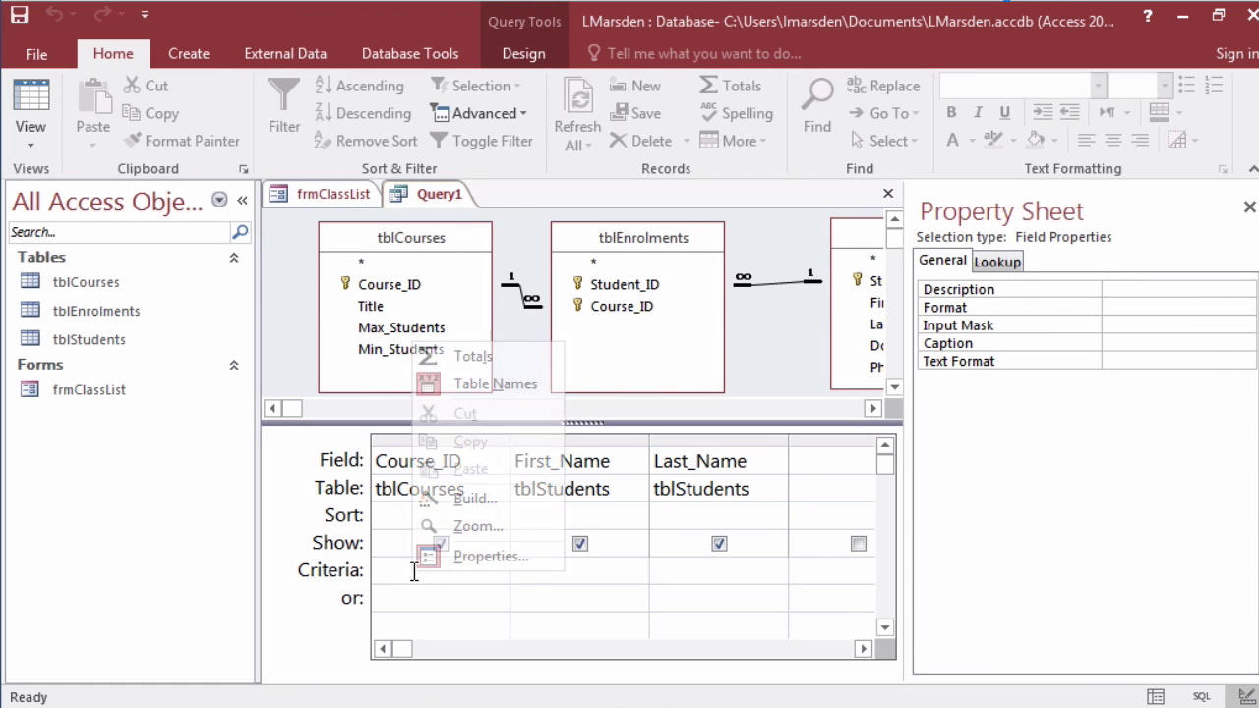
pyautogui.click(462, 502)
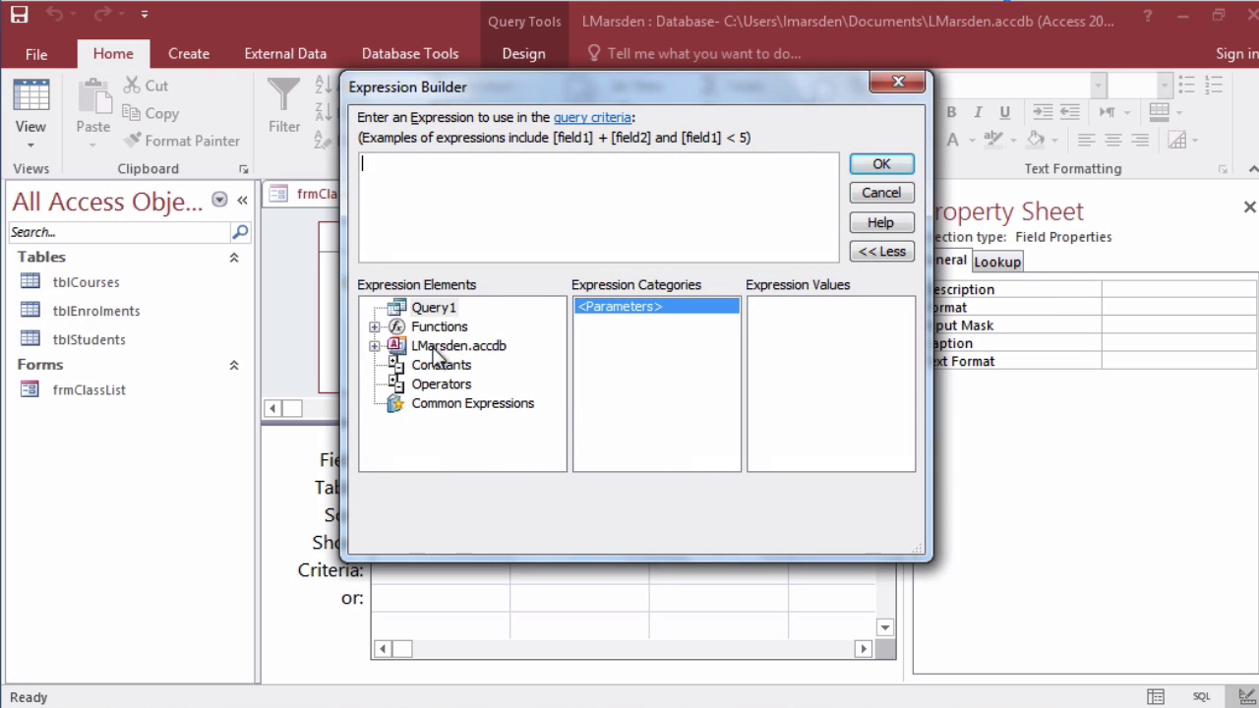
# - Set the criteria to Forms![frmClassList]![cbClassList] via frmClassList's controls
pyautogui.click(373, 345)
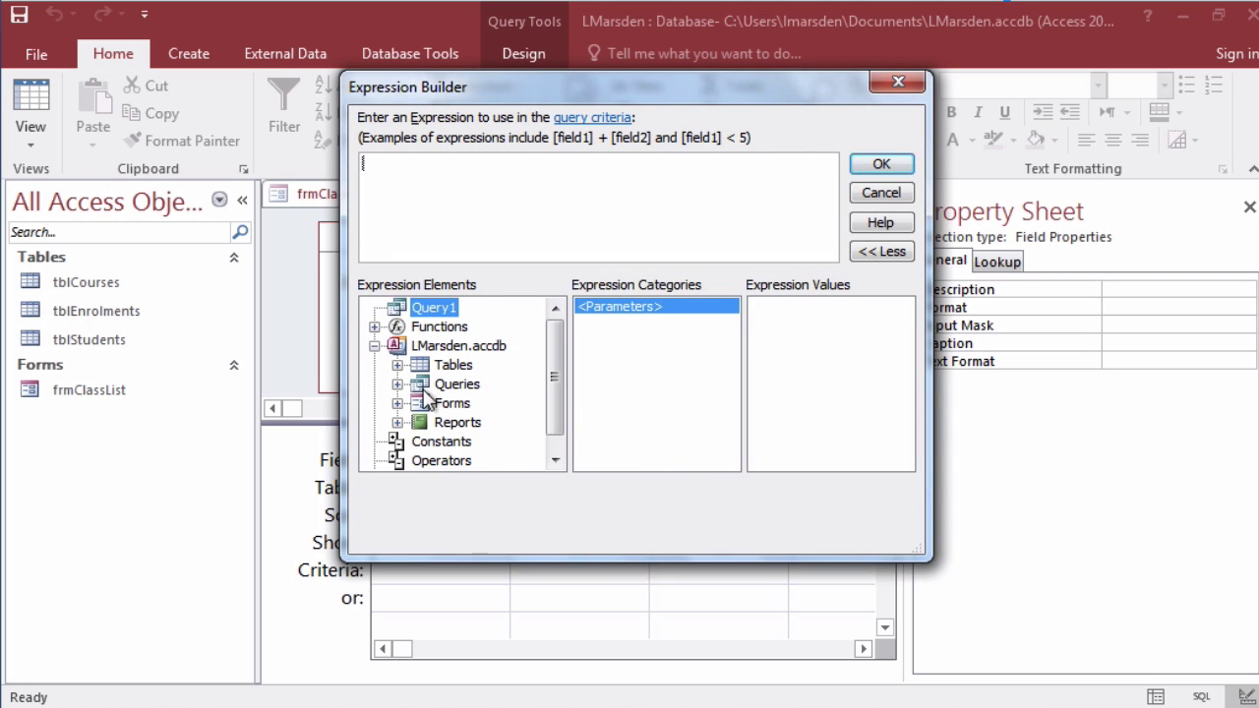
pyautogui.click(396, 403)
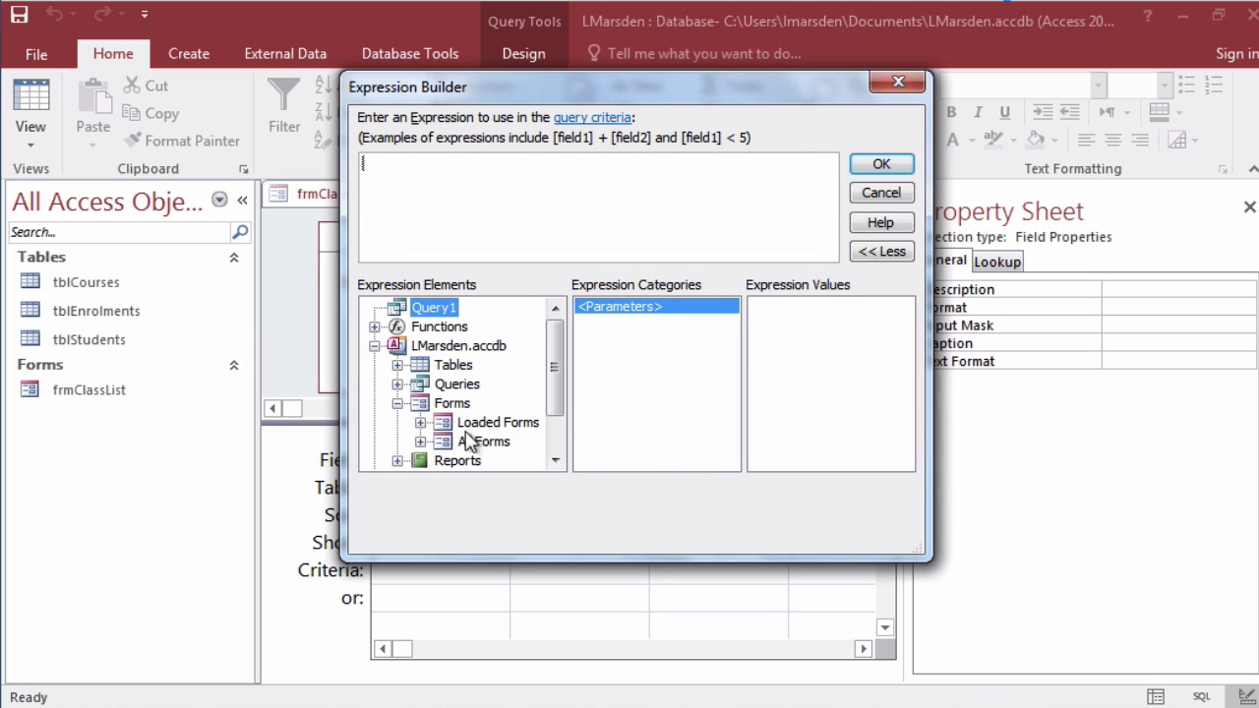
pyautogui.click(419, 441)
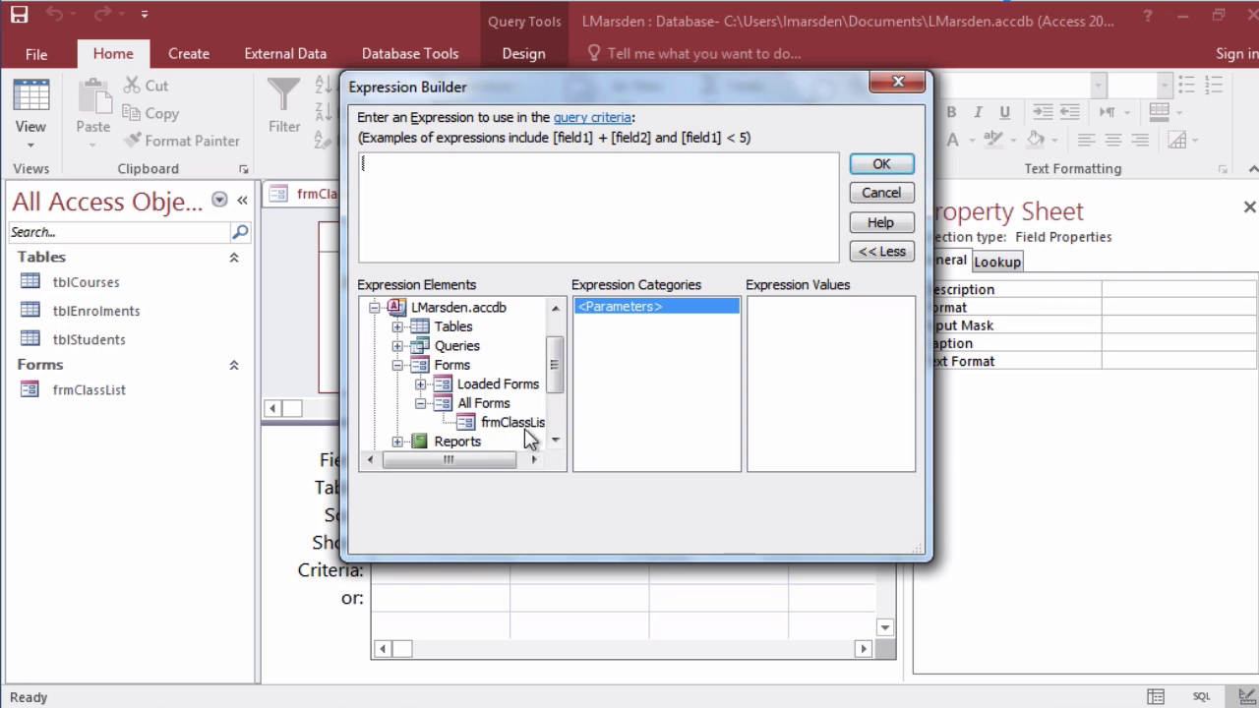
pyautogui.click(518, 428)
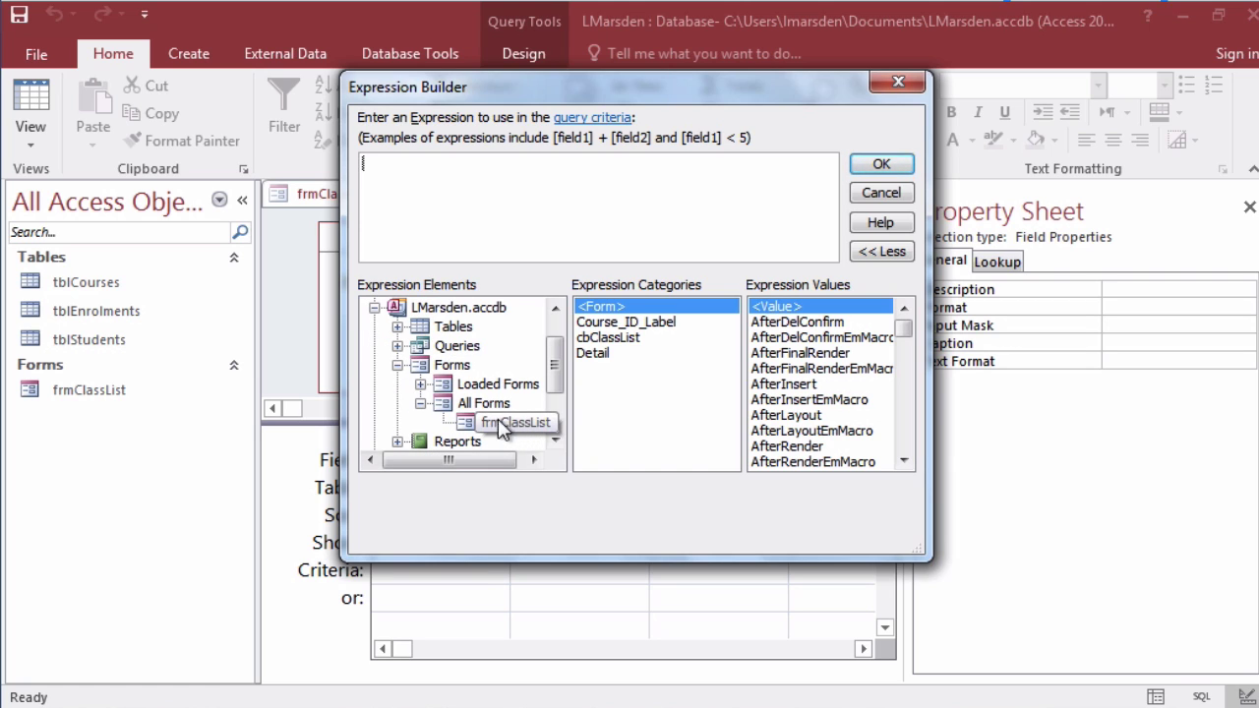
pyautogui.doubleClick(609, 337)
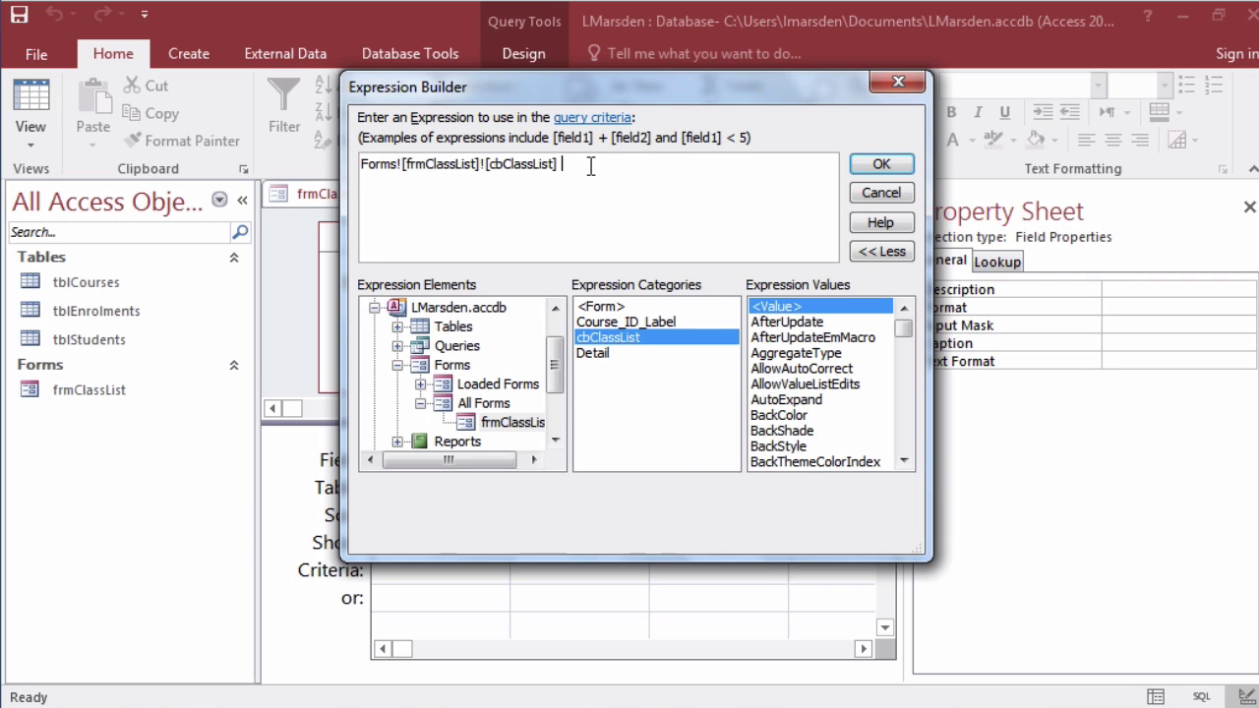
pyautogui.moveTo(590, 166); pyautogui.dragTo(322, 148)
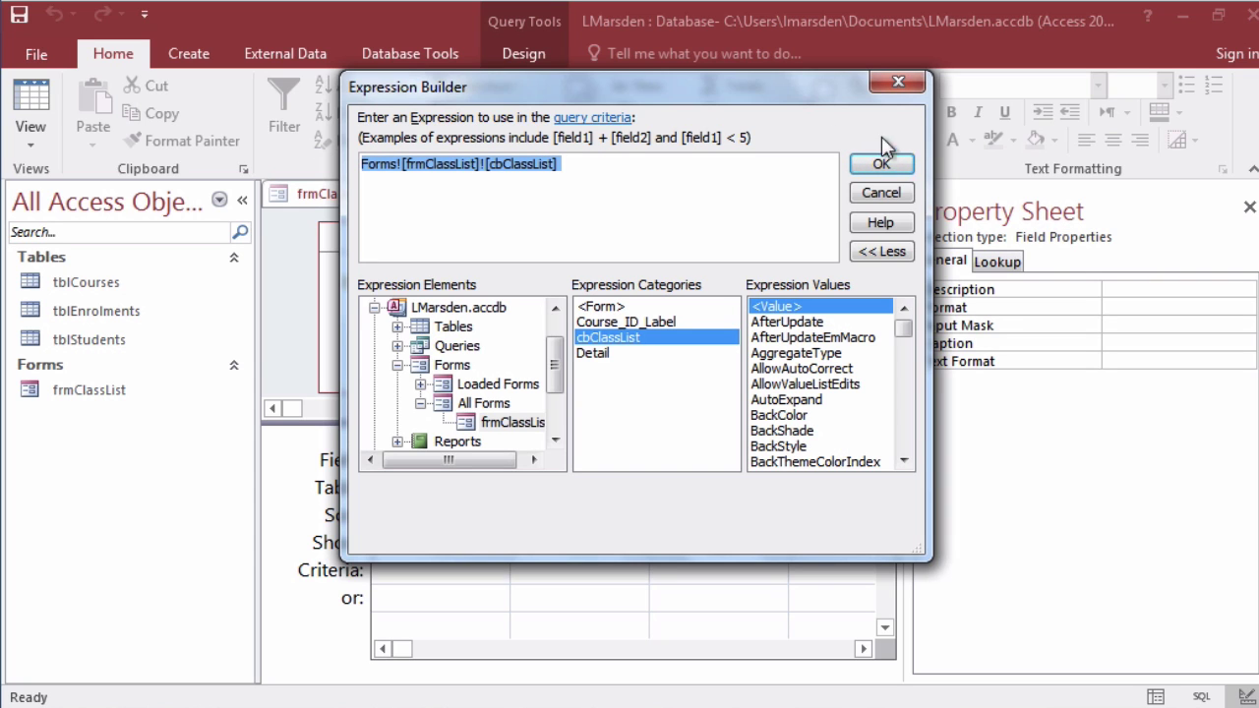
pyautogui.click(905, 167)
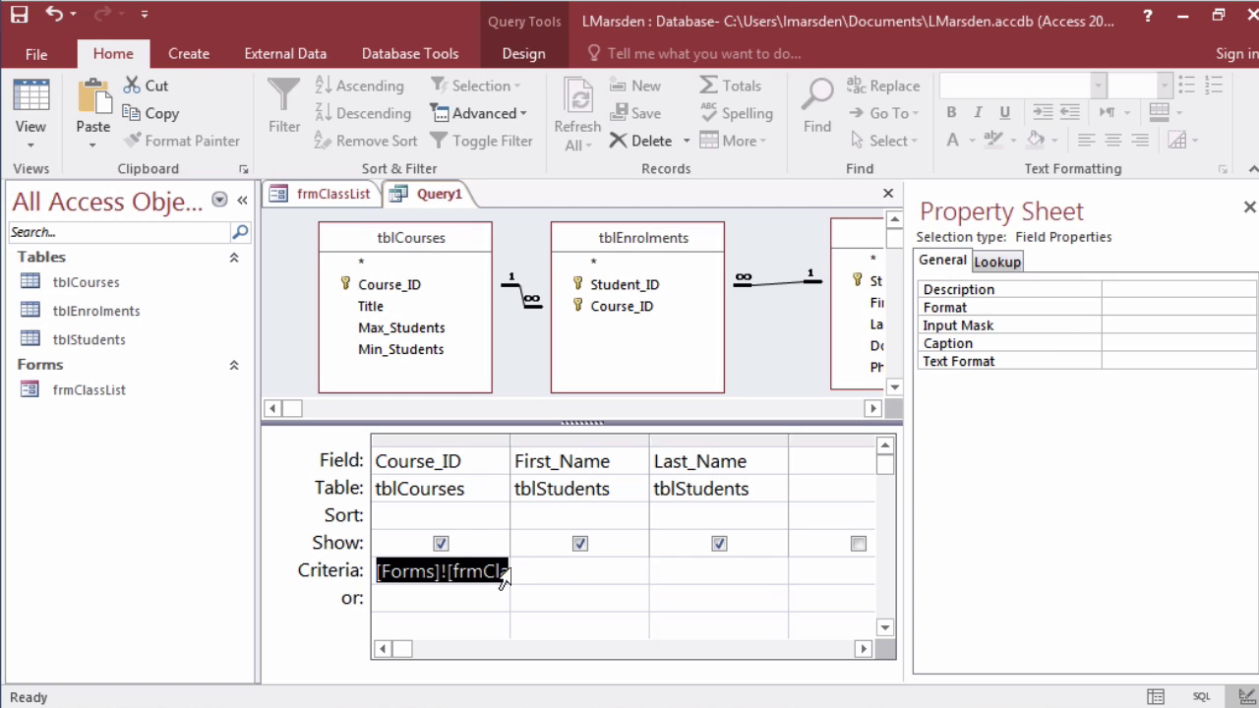
# - Choose Y11IPT2019 in the frmClassList combo box in Form View
pyautogui.click(333, 194)
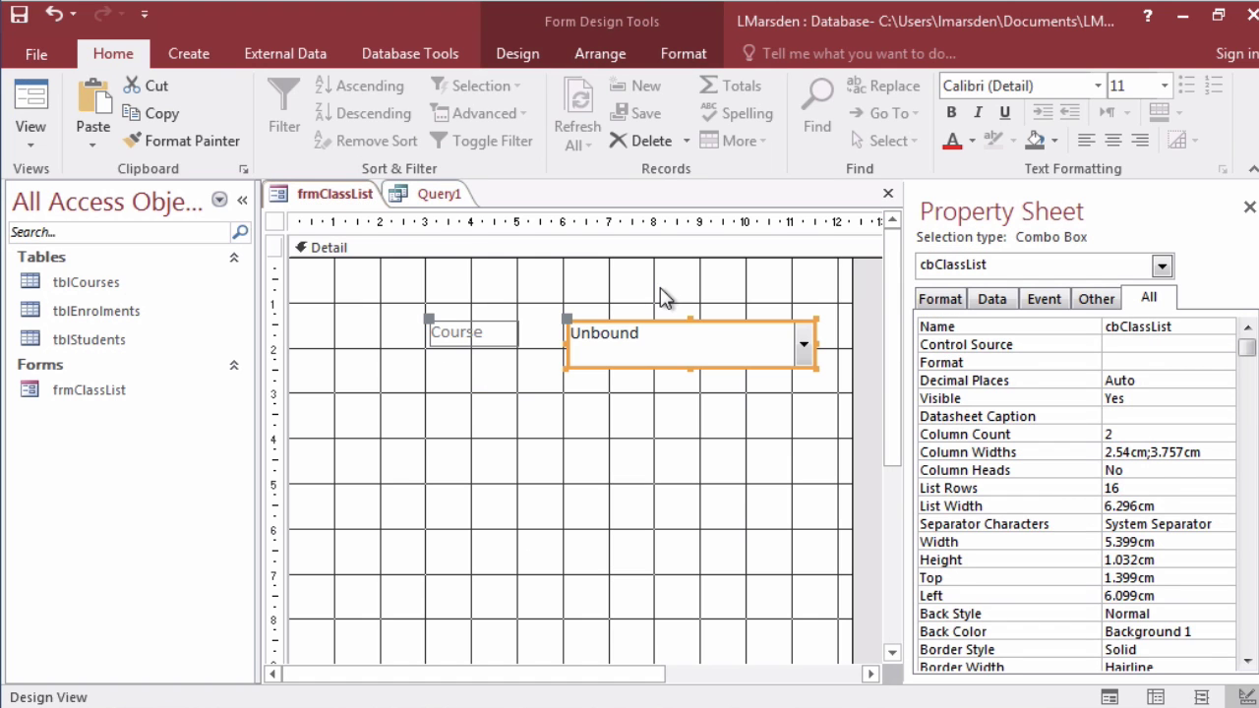
pyautogui.click(31, 103)
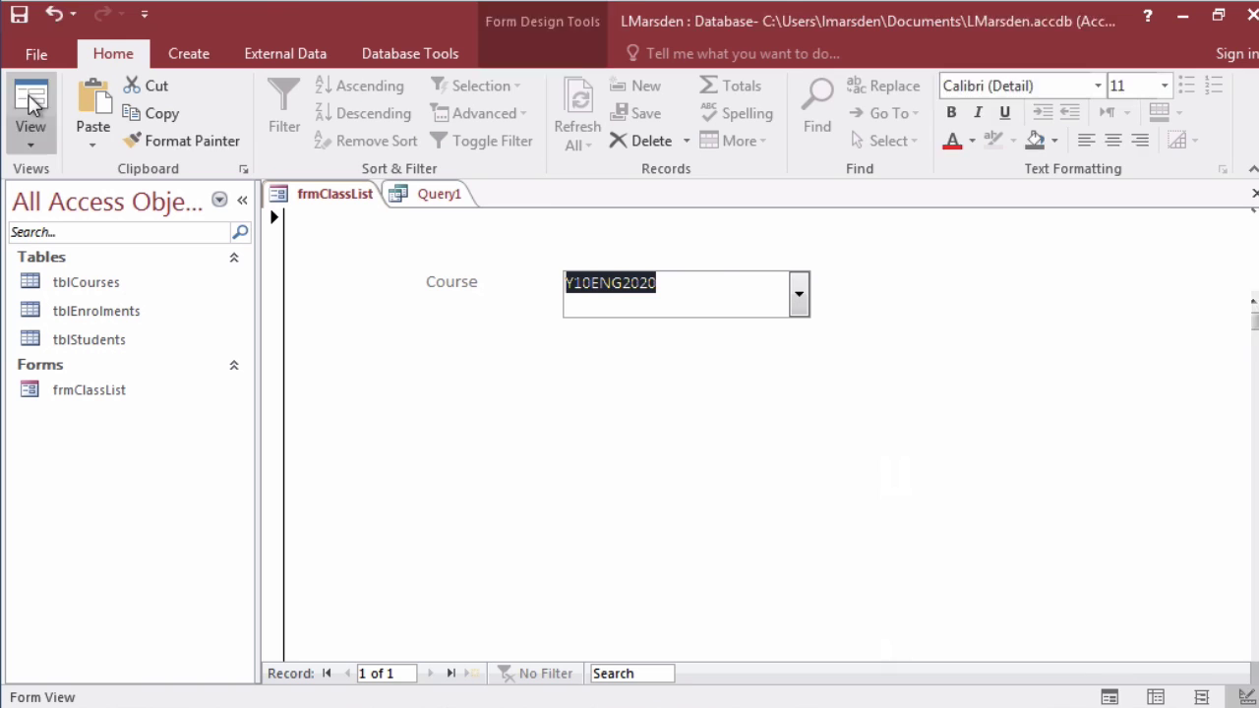
pyautogui.click(796, 304)
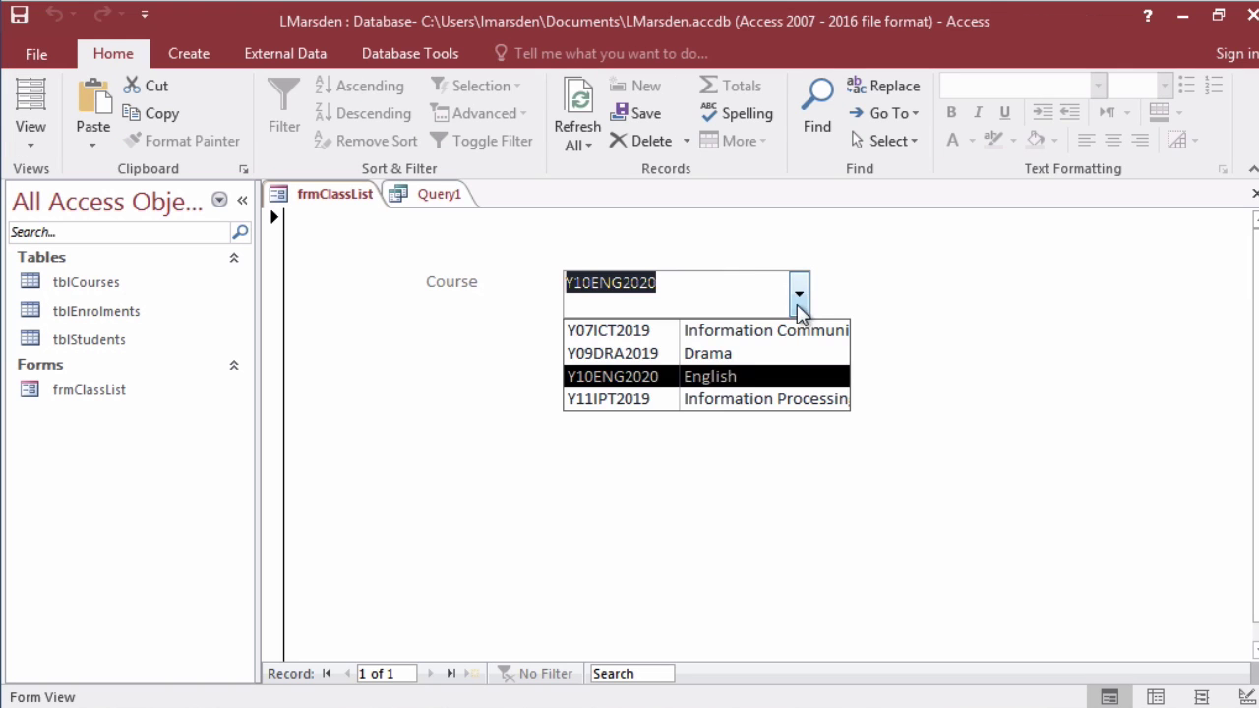
pyautogui.click(783, 400)
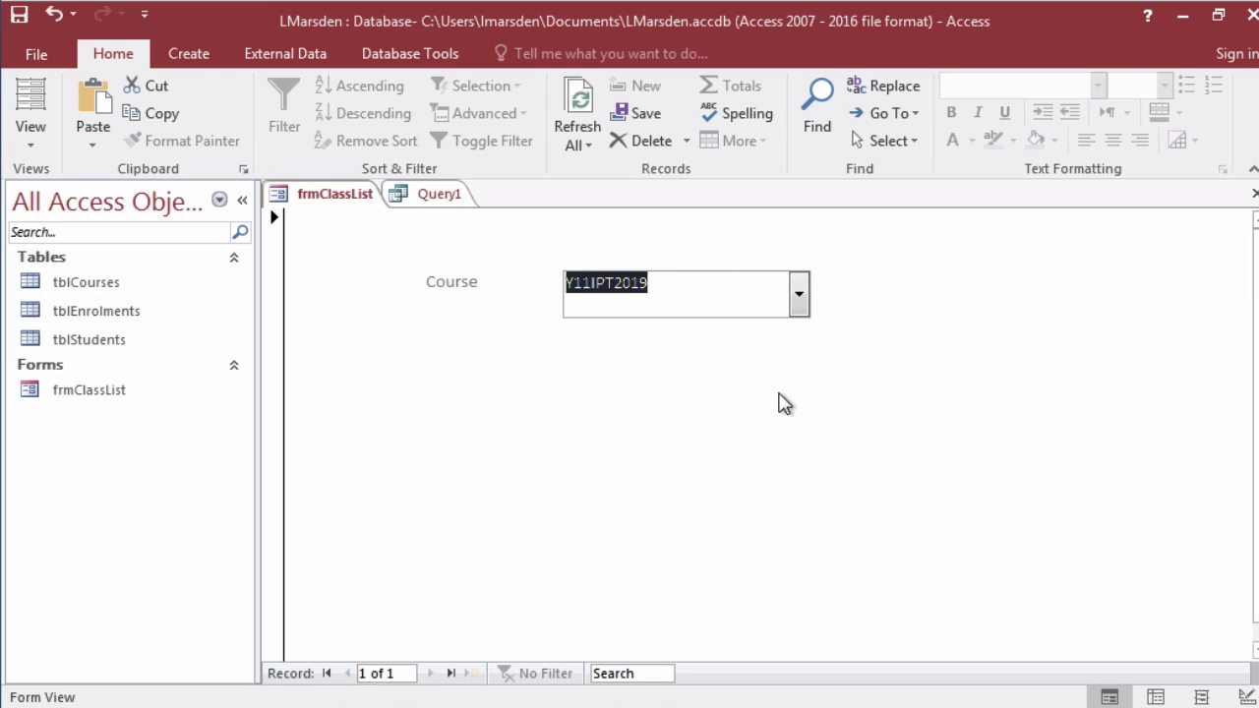
# - Run Query1 to list Y11IPT2019's four students, then close it
pyautogui.click(423, 195)
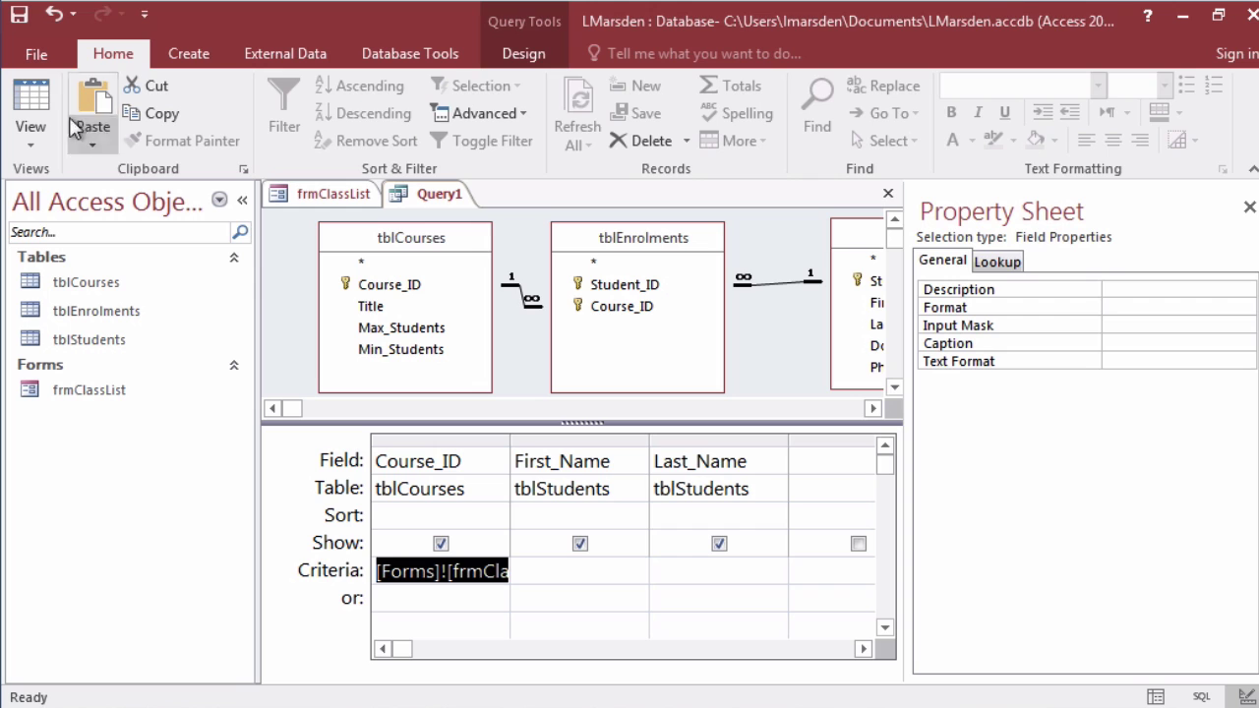
pyautogui.click(31, 98)
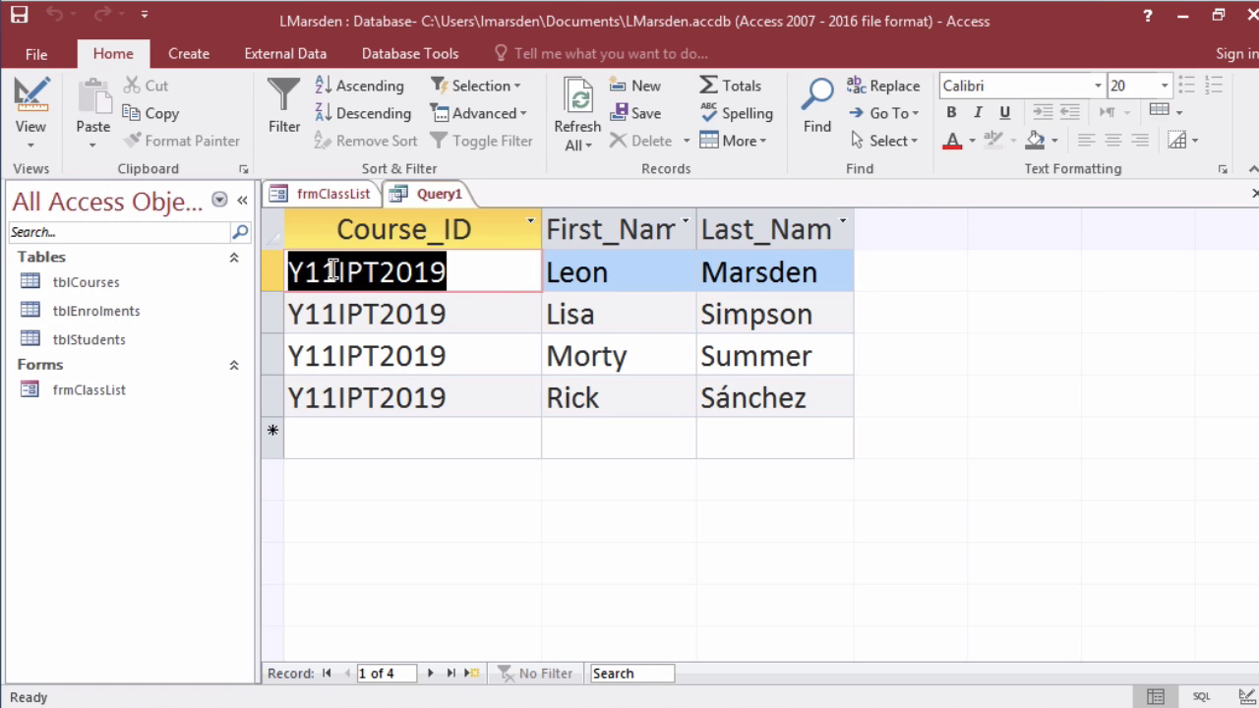
pyautogui.click(1254, 194)
# - Save the query as qryClassList
pyautogui.click(554, 433)
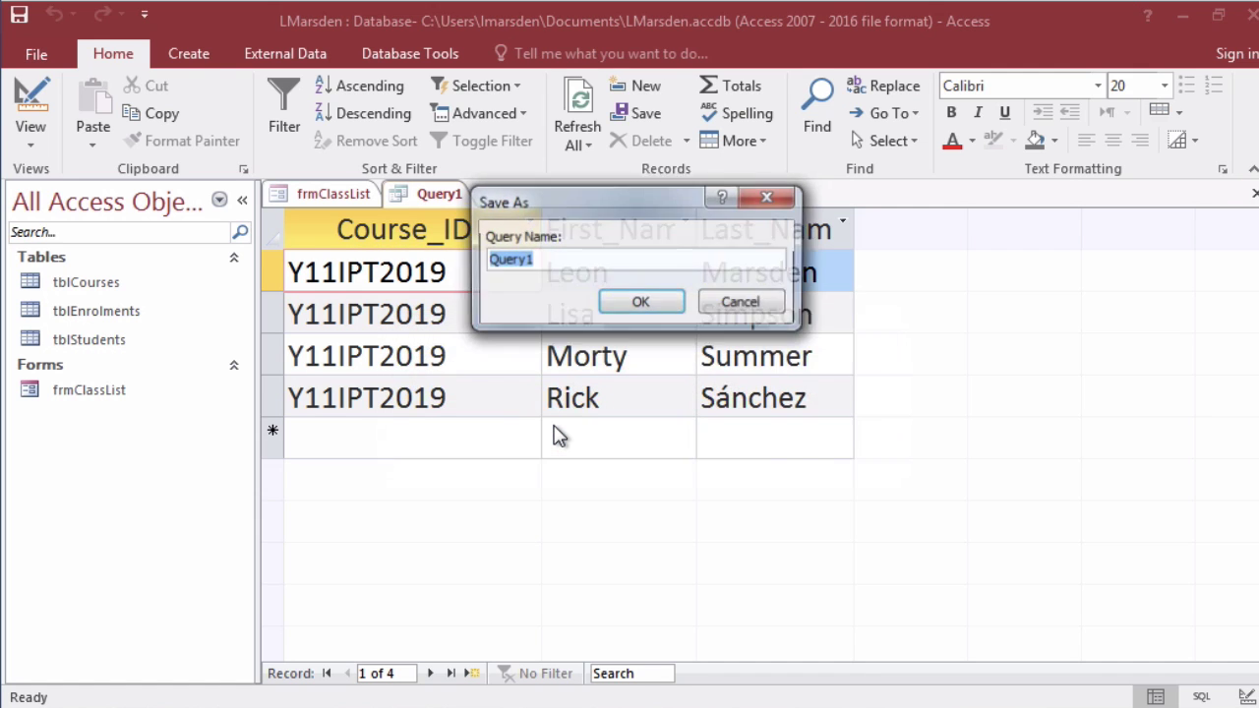
pyautogui.write('qryClassList')
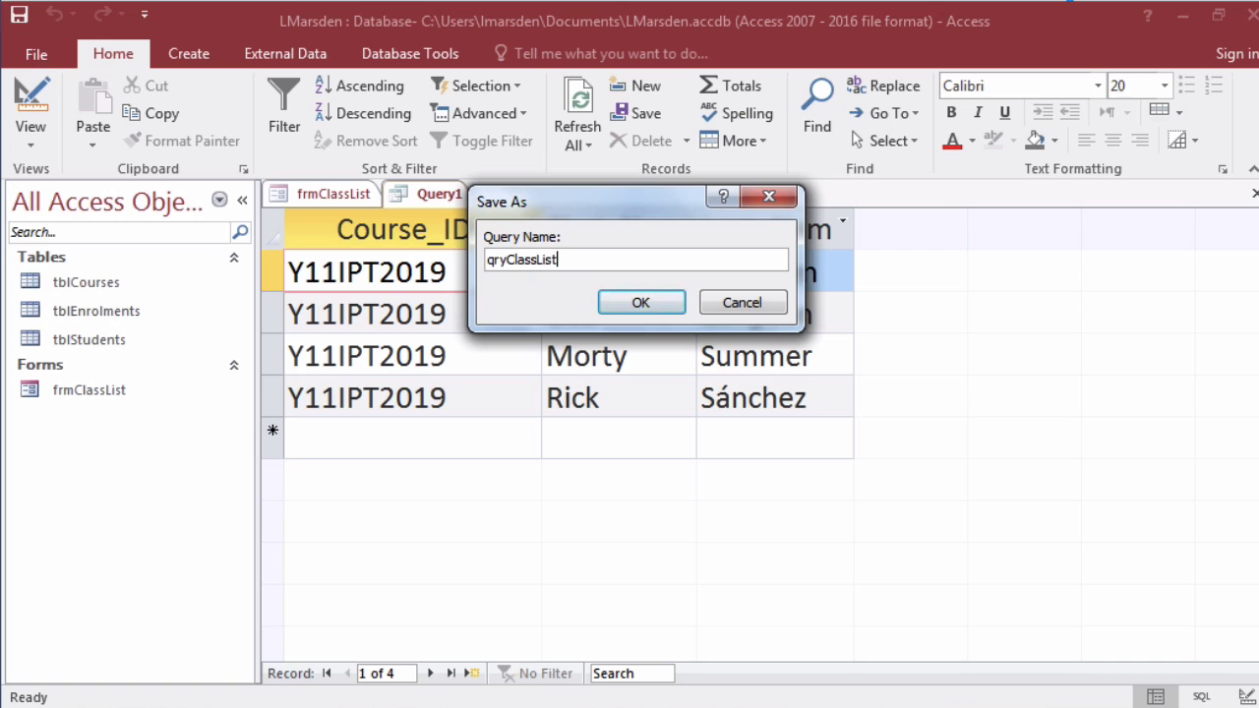
pyautogui.press('Return')
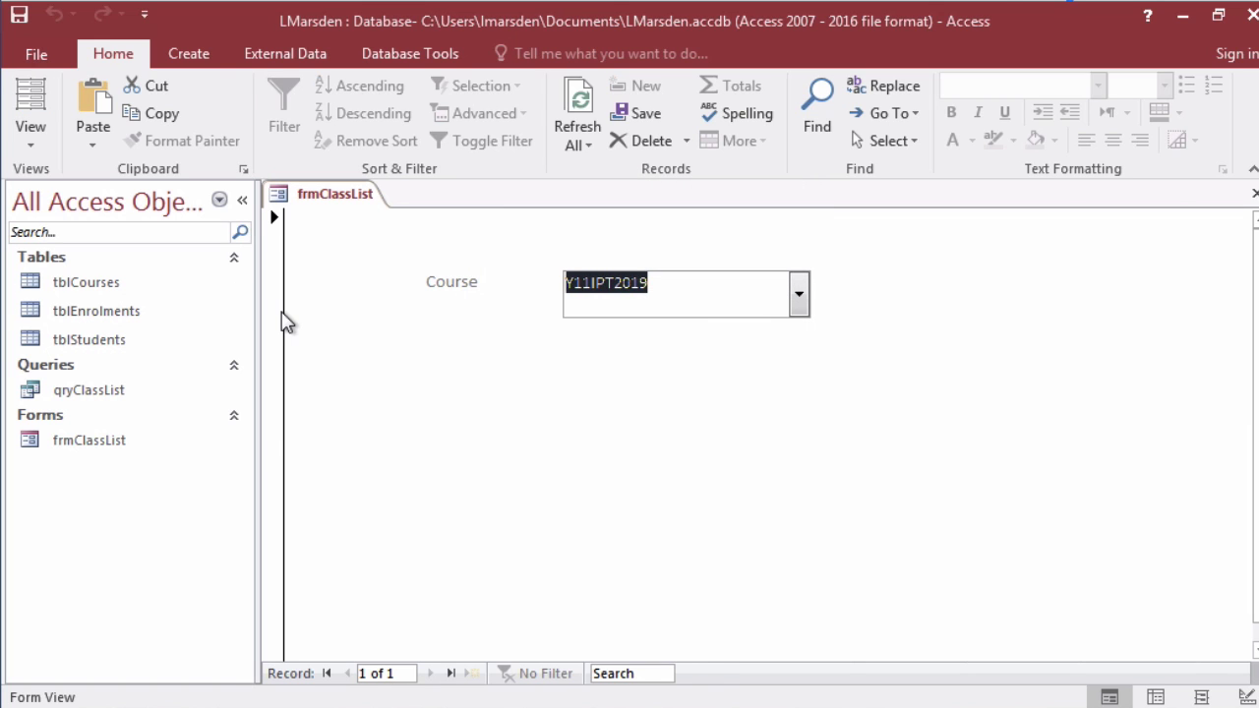
# - Choose Y10ENG2020 on the form and open qryClassList showing its three students
pyautogui.click(804, 311)
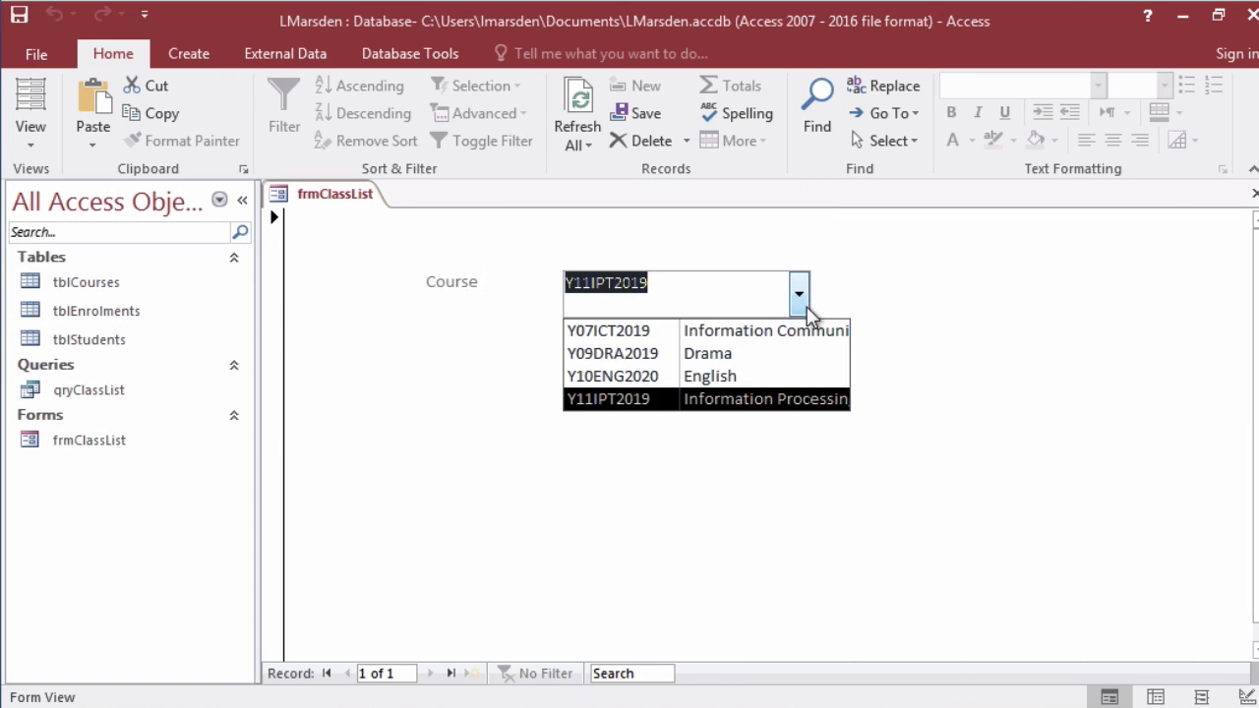
pyautogui.click(769, 375)
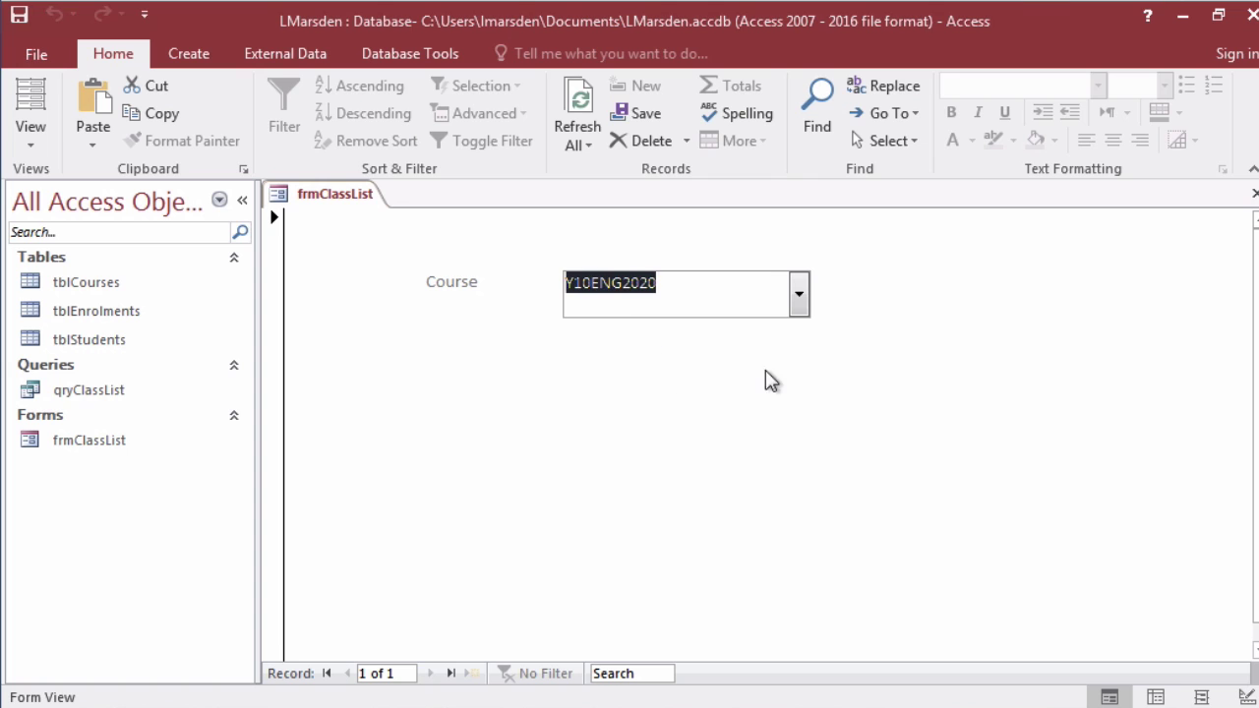
pyautogui.click(111, 392)
pyautogui.doubleClick(111, 392)
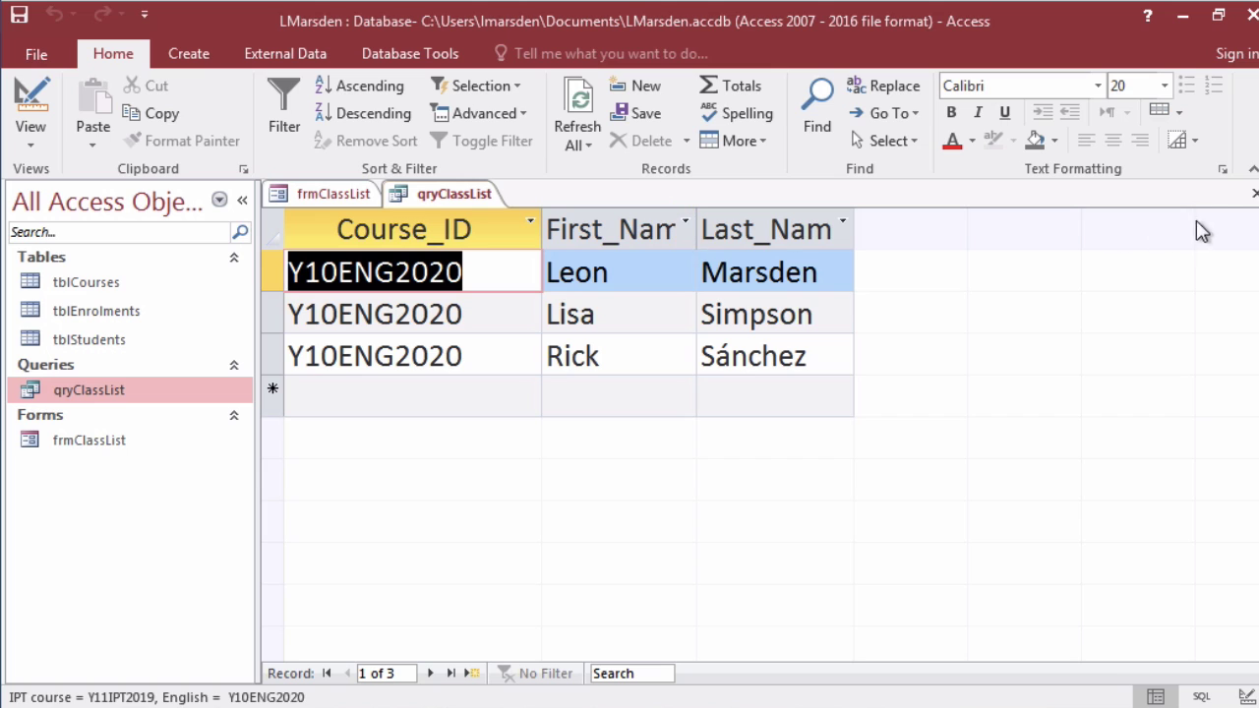
pyautogui.click(334, 194)
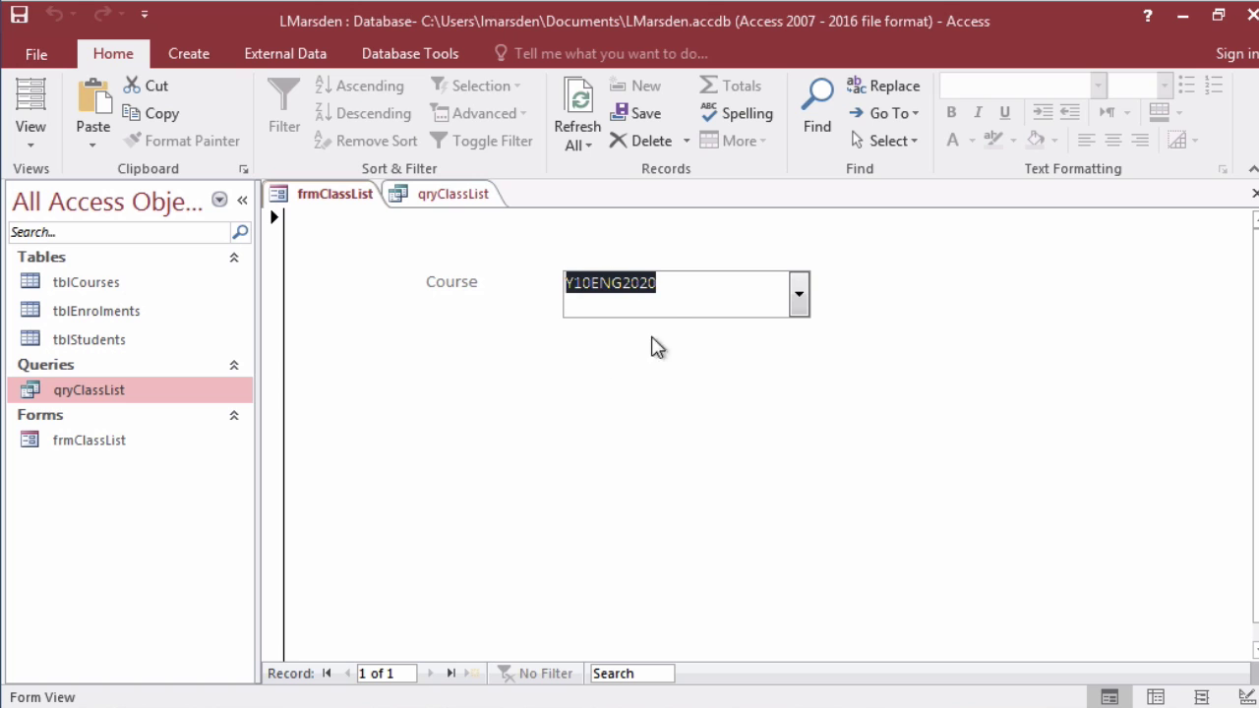
pyautogui.click(445, 198)
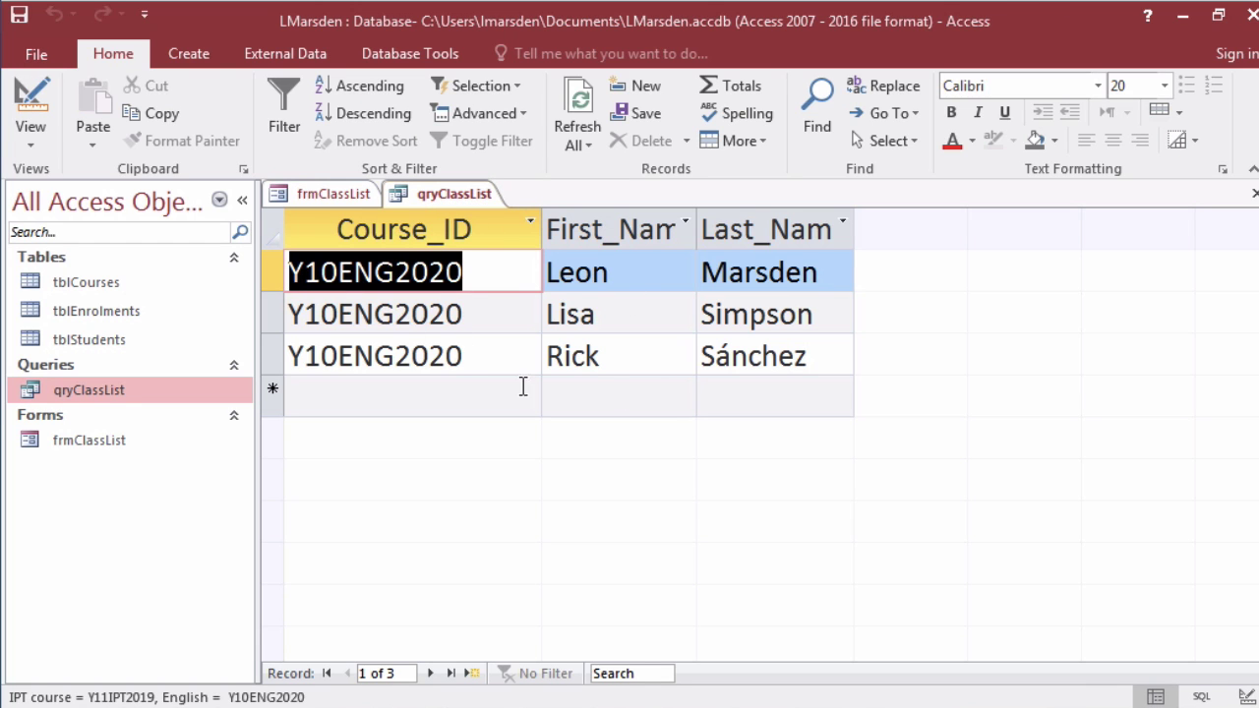
pyautogui.click(31, 136)
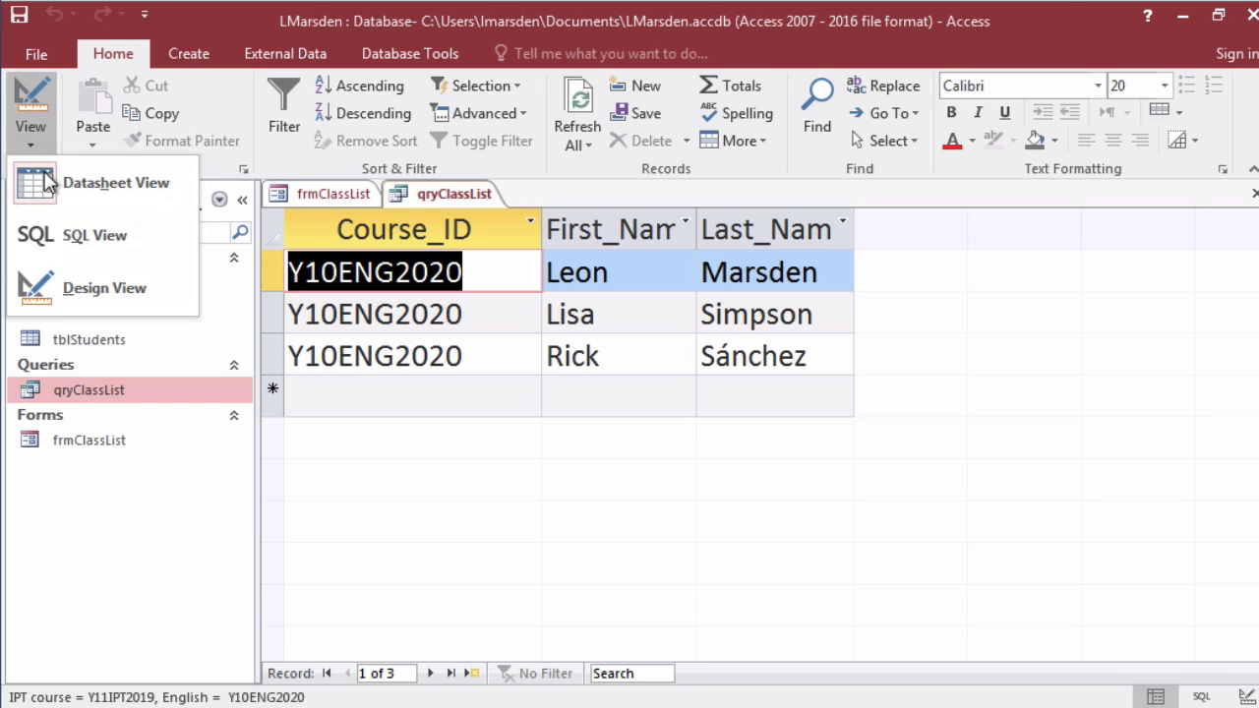
# - Toggle Course_ID's Show box in qryClassList and run the query to check the results
pyautogui.click(63, 285)
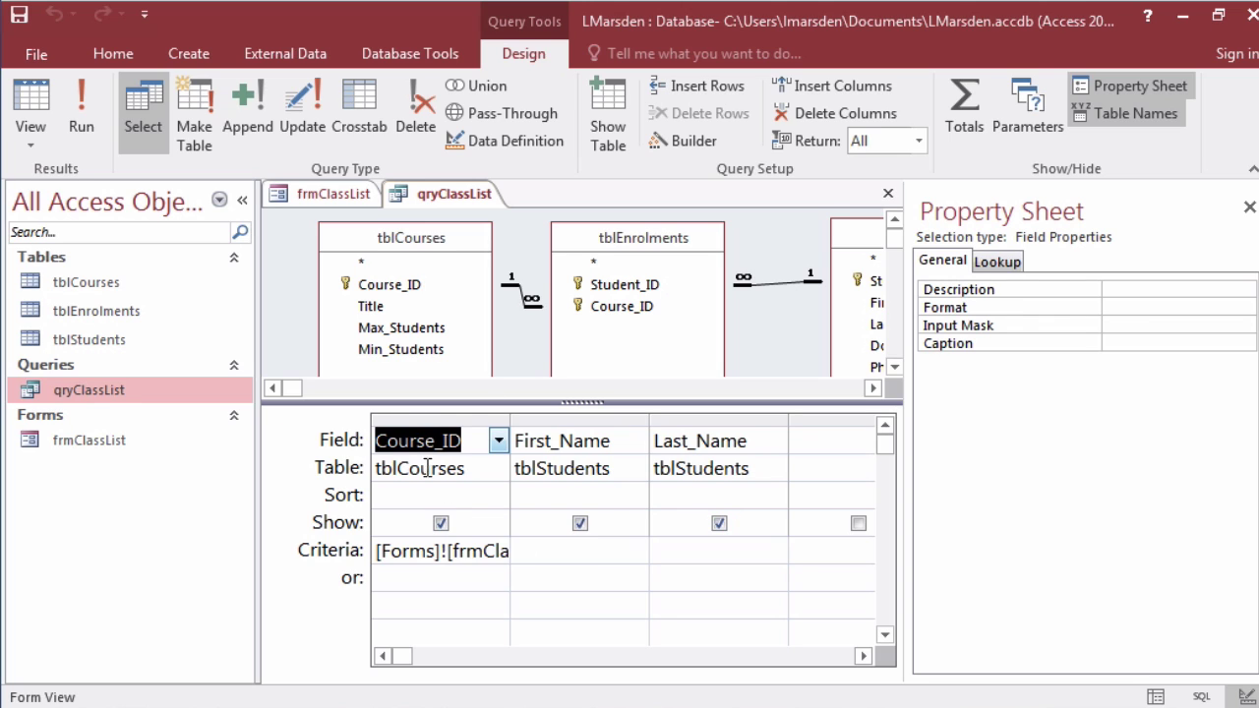
pyautogui.click(444, 531)
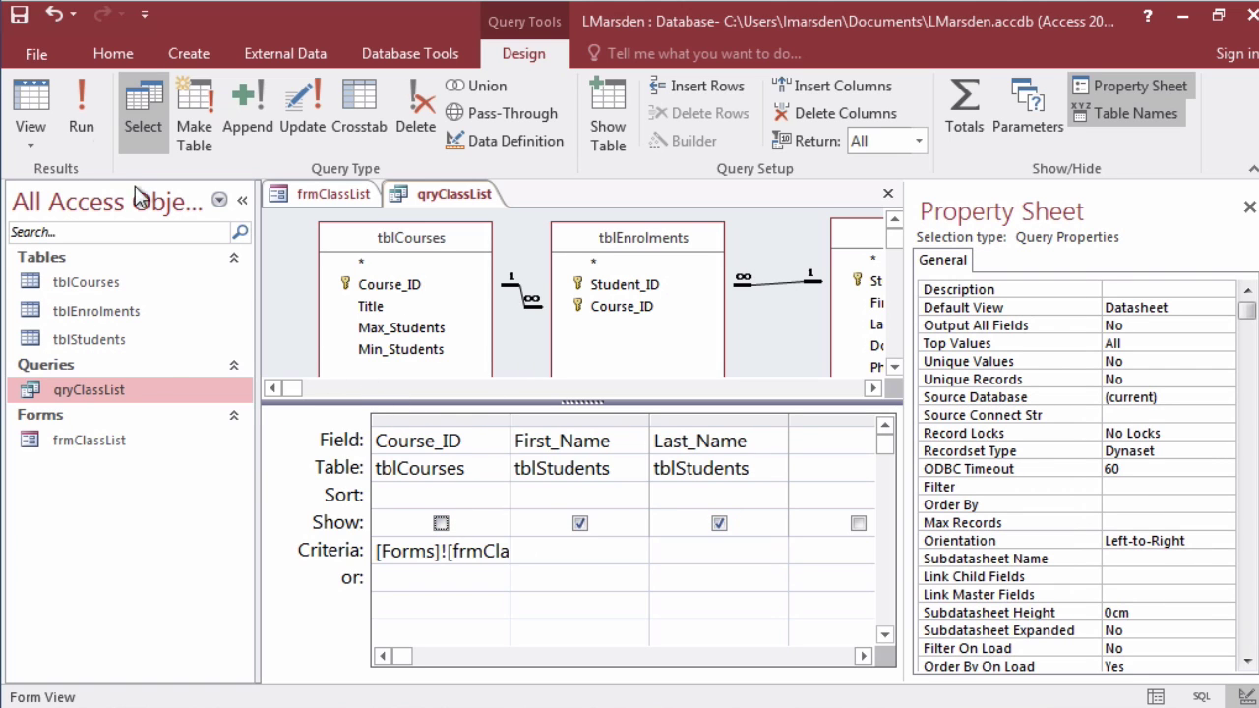
pyautogui.click(34, 113)
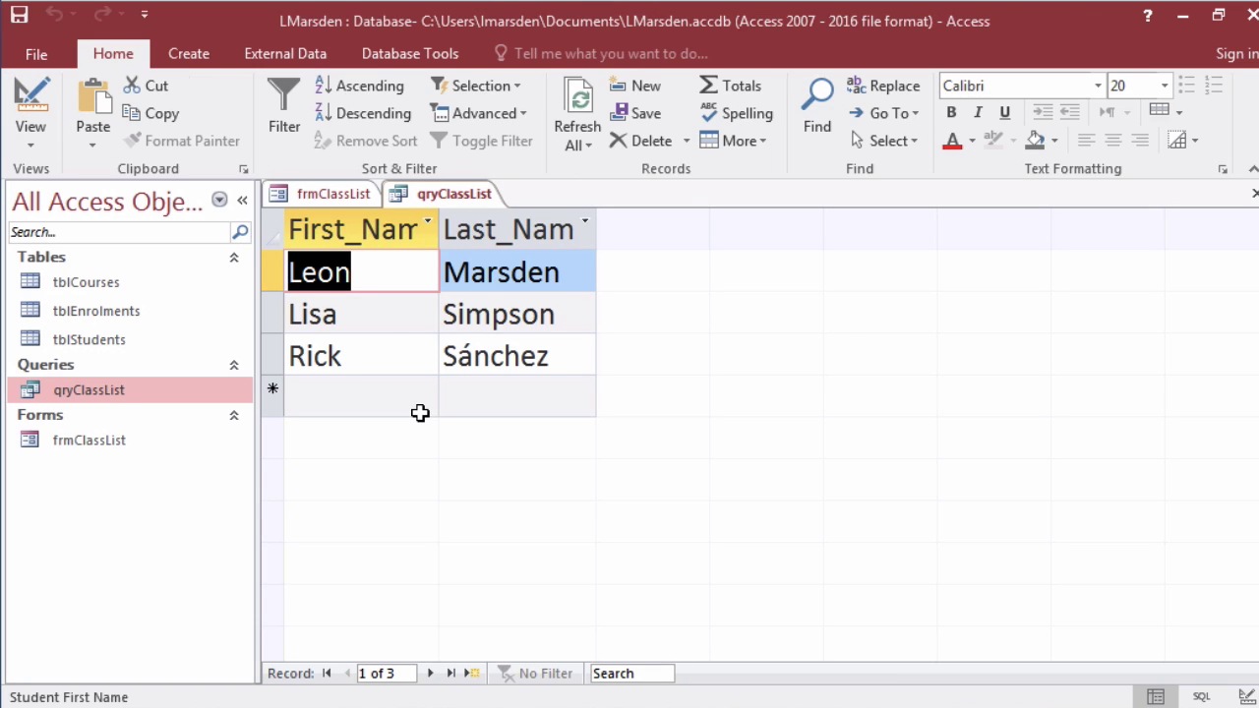
pyautogui.click(308, 194)
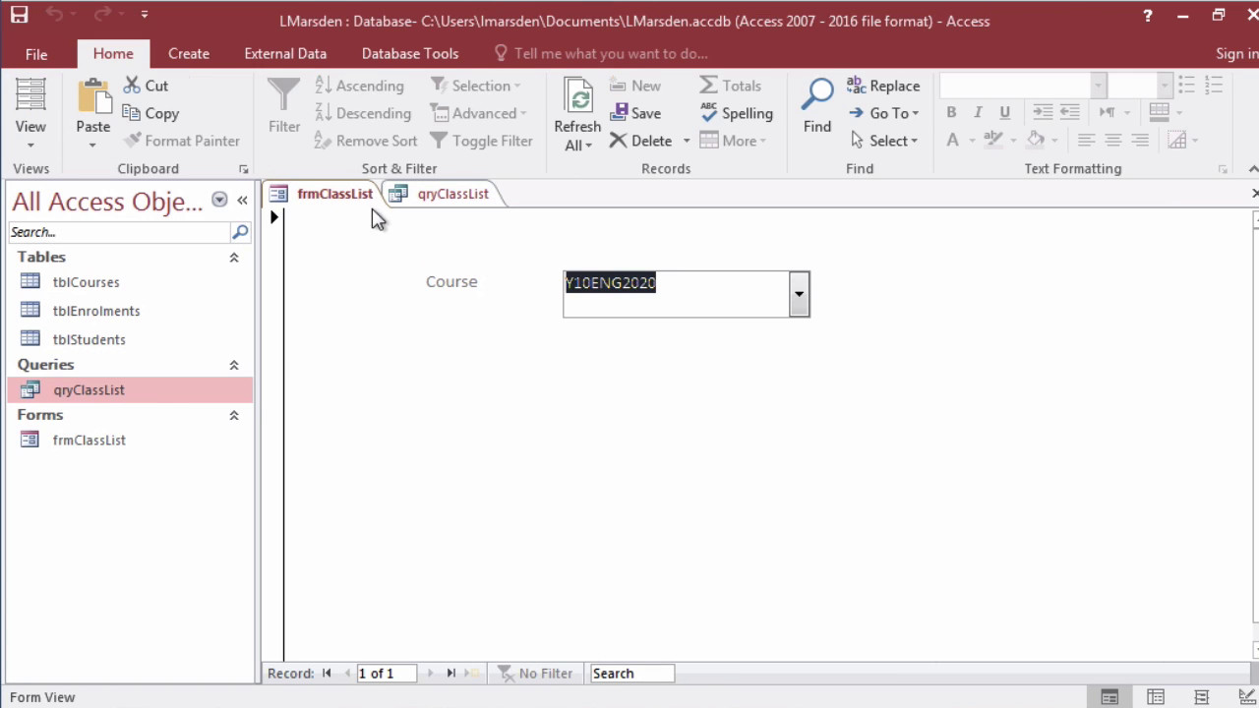
pyautogui.click(438, 202)
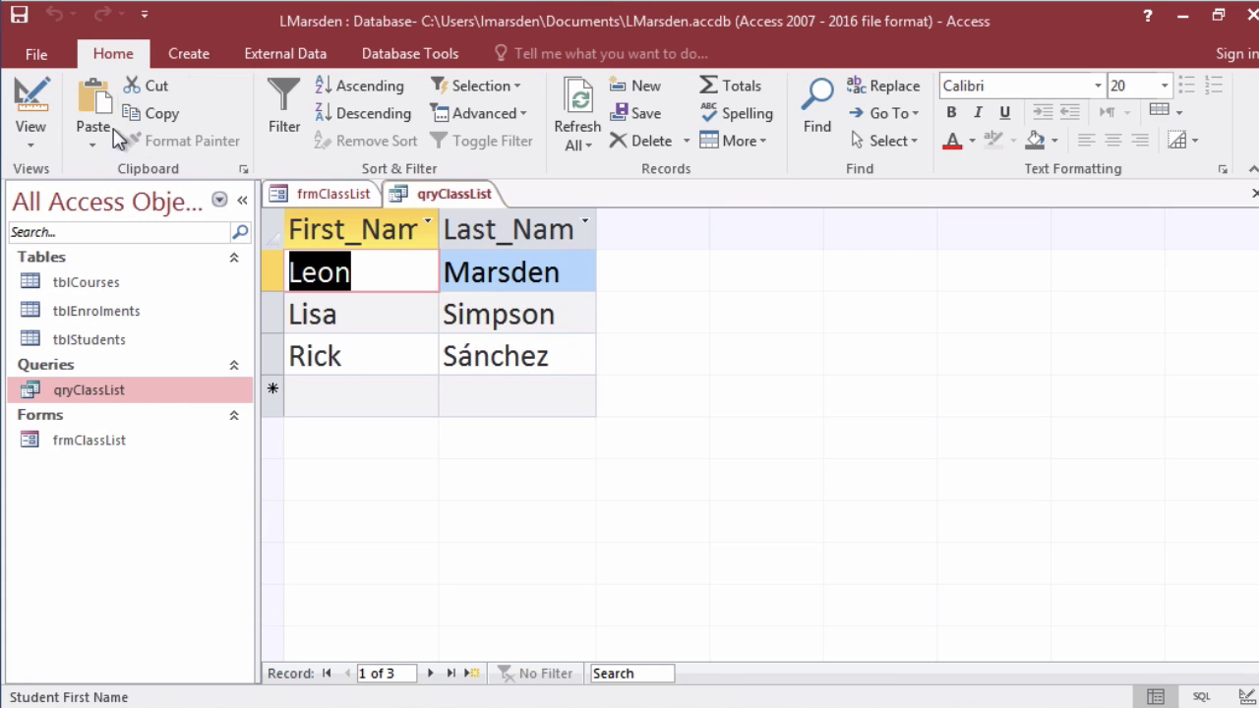
# - Return qryClassList to Design View with the Course_ID field selected in the grid
pyautogui.click(40, 132)
pyautogui.click(79, 310)
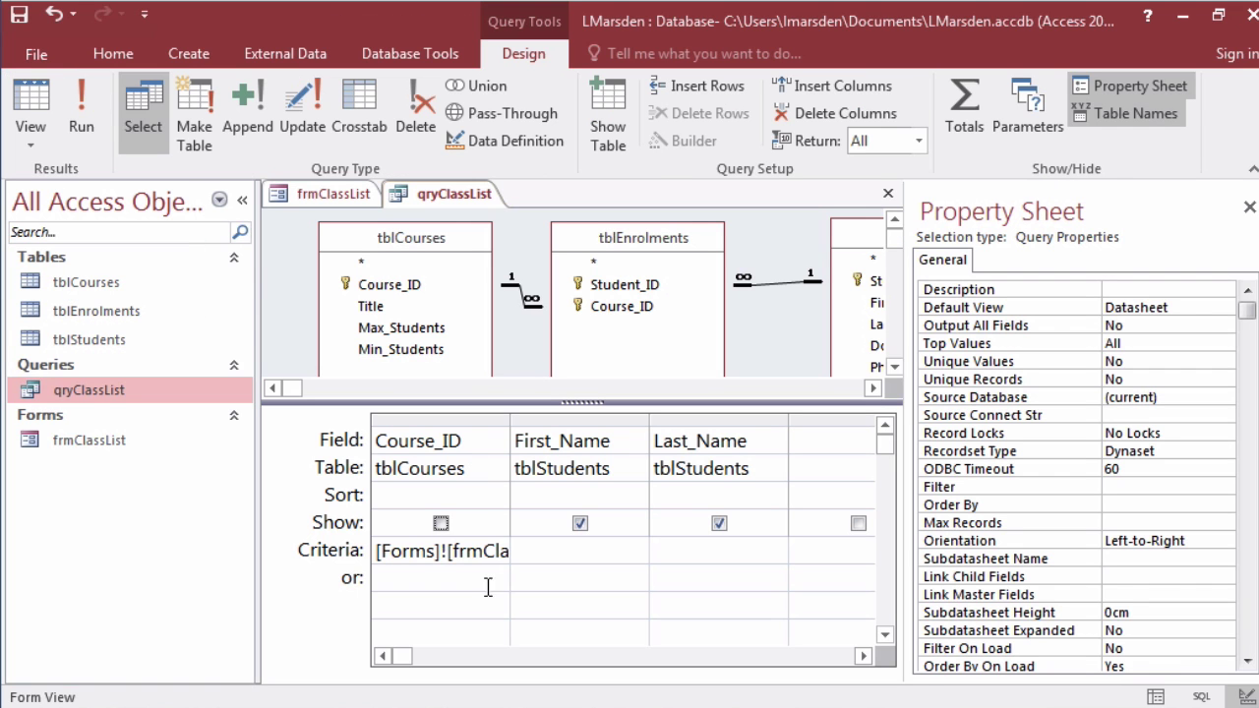
pyautogui.click(441, 523)
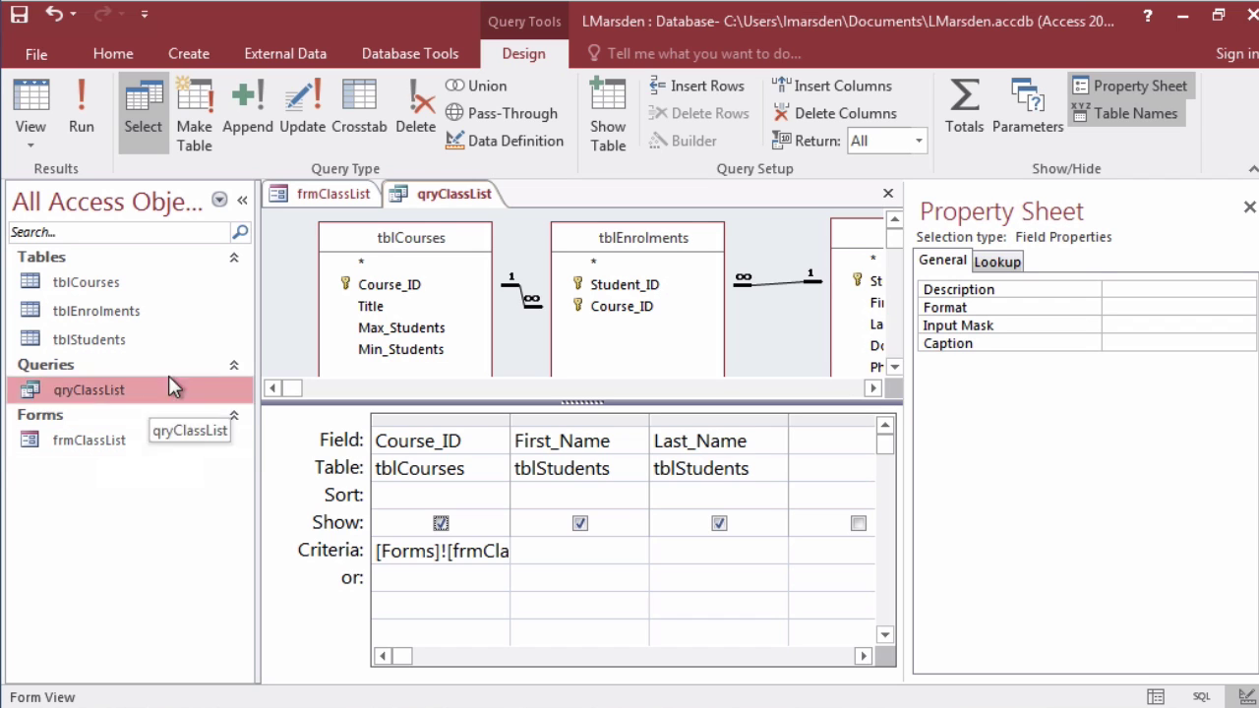
# - Save and close the qryClassList design, then put frmClassList into Design View
pyautogui.click(887, 192)
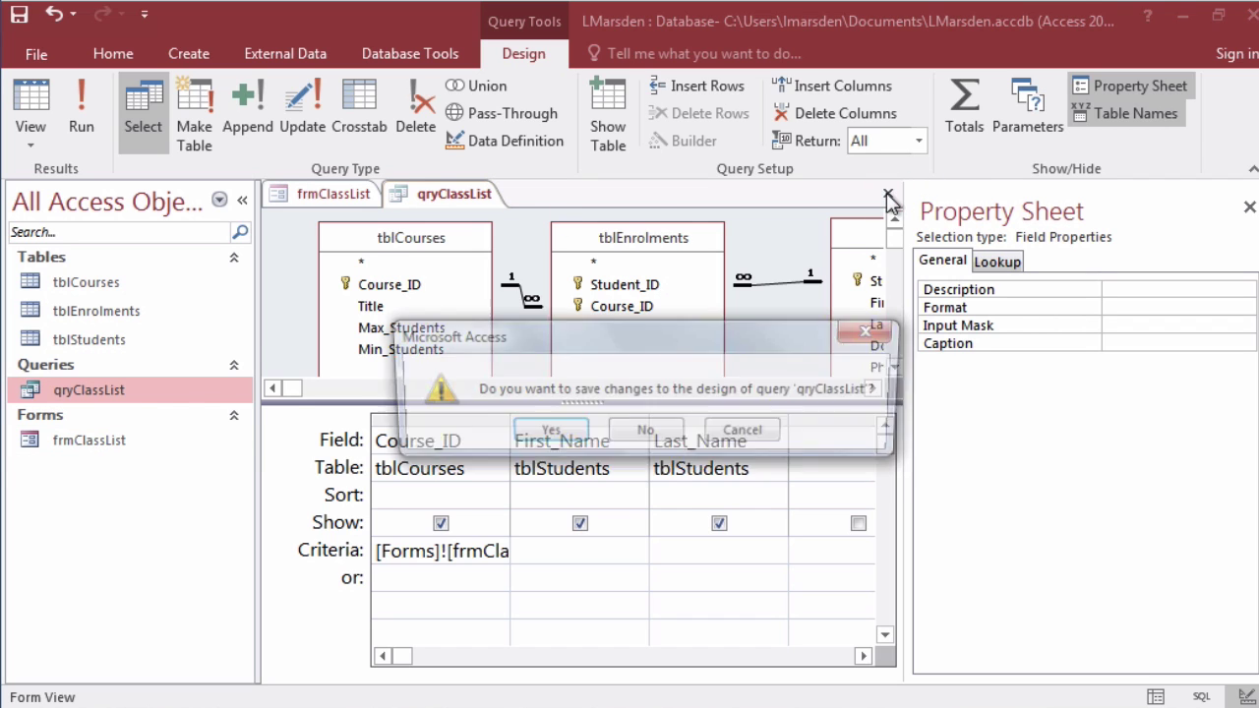
pyautogui.click(557, 433)
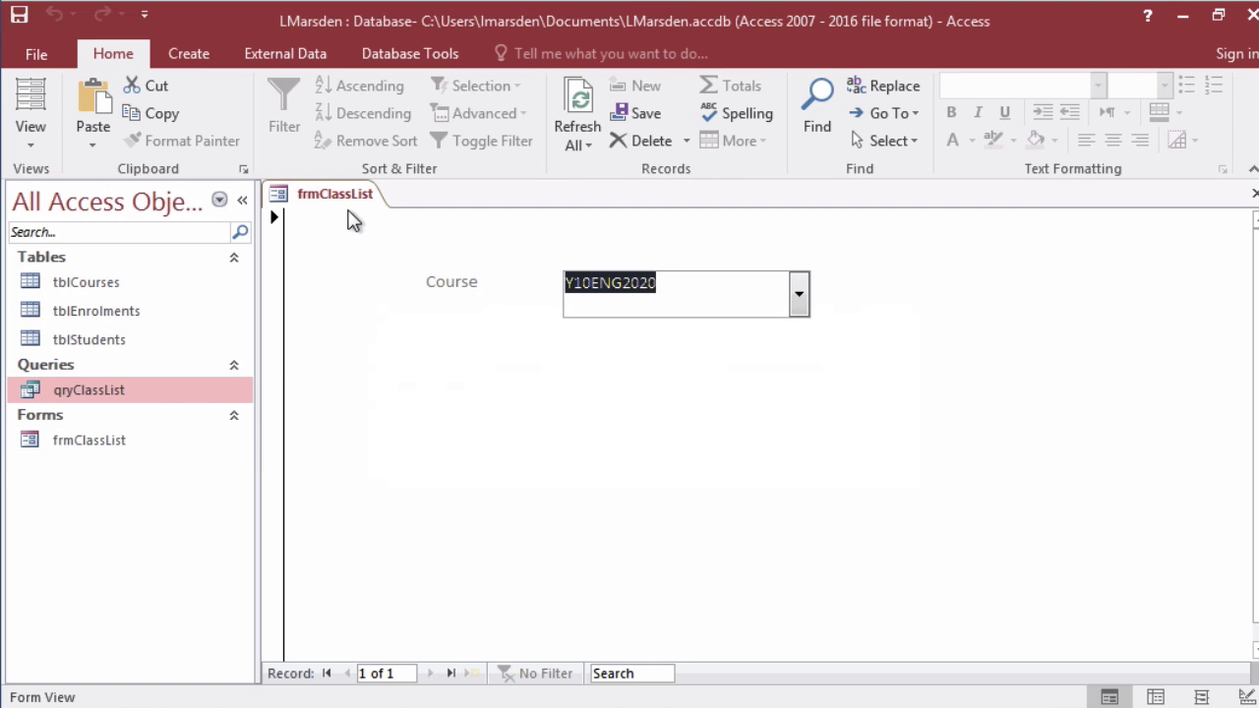
pyautogui.click(30, 138)
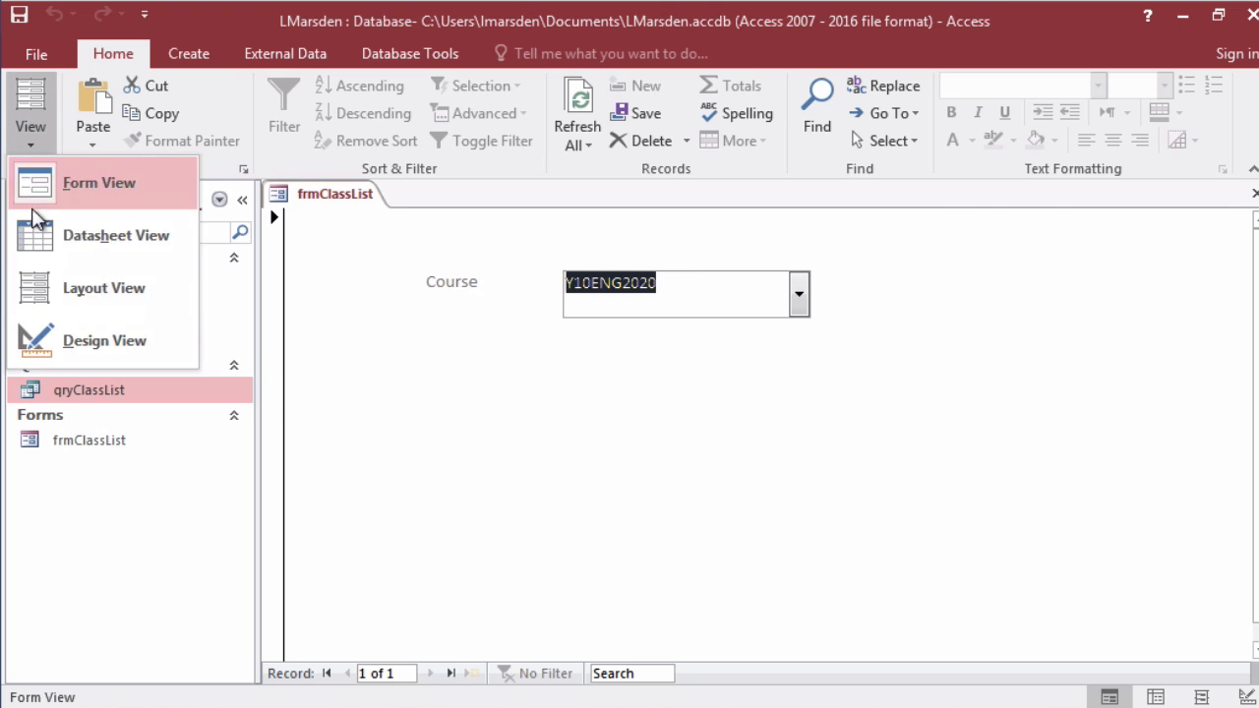
pyautogui.click(66, 339)
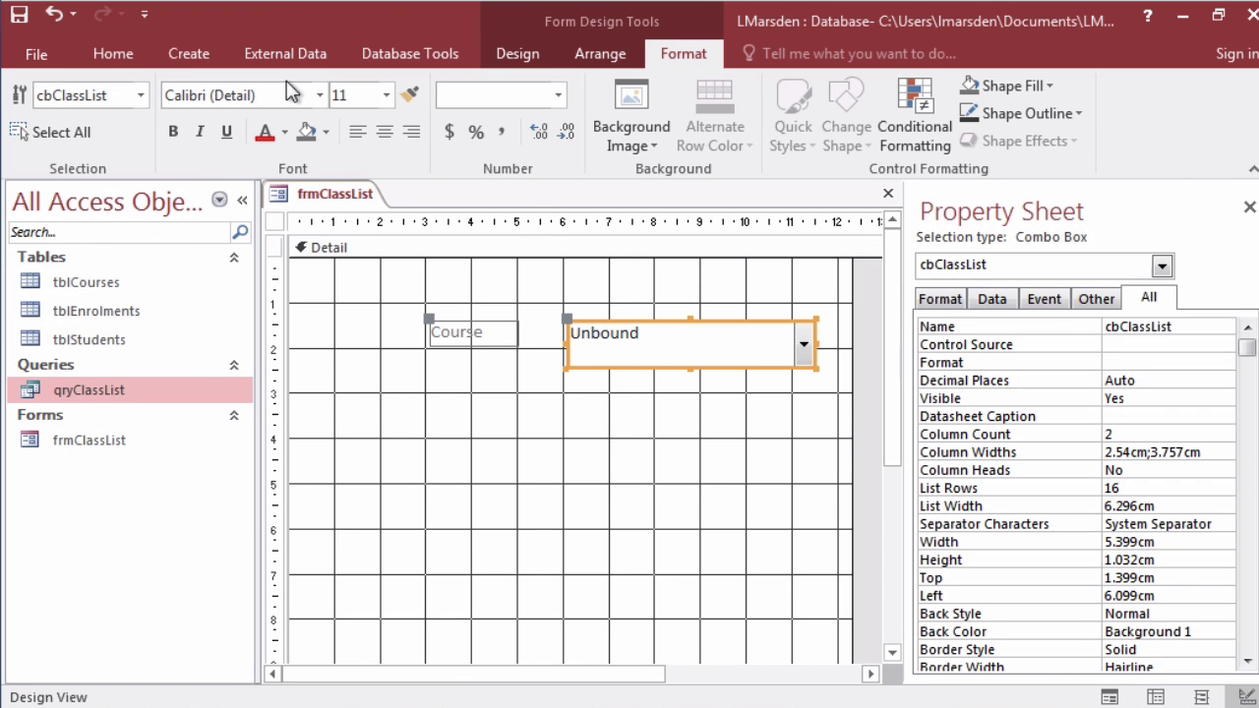
# - Draw a command button below the course combo box that runs the qryClassList query
pyautogui.click(517, 53)
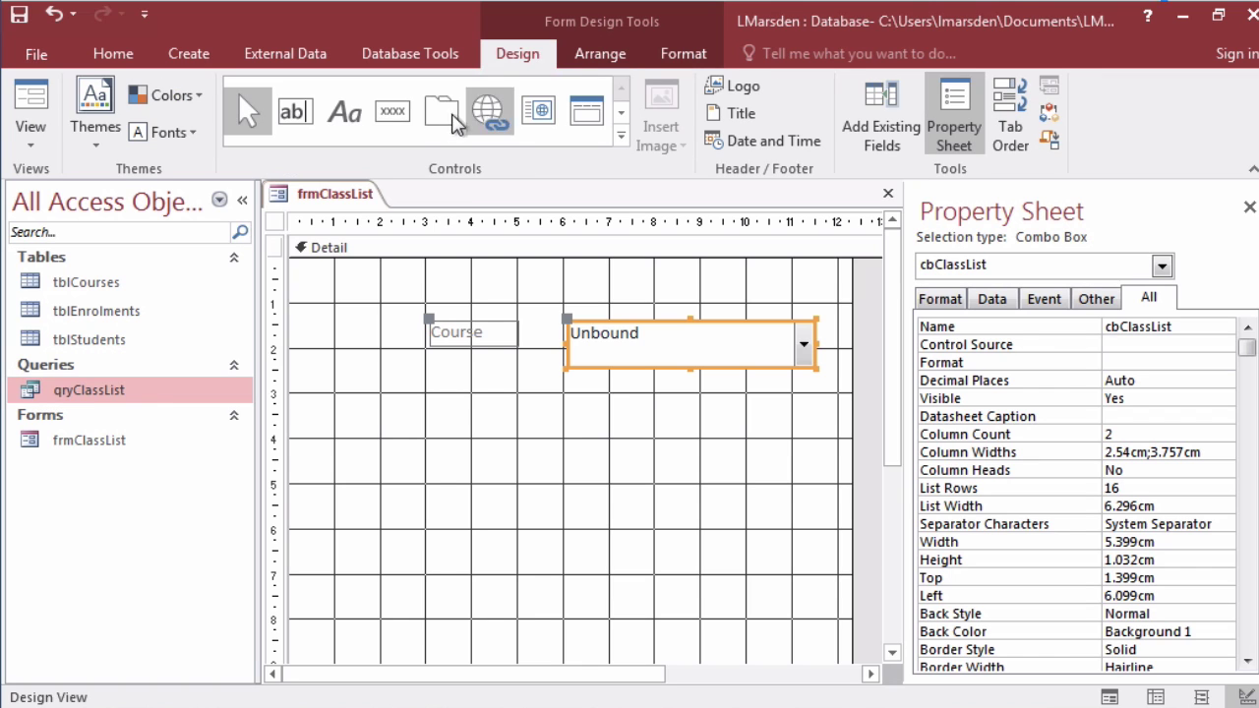
pyautogui.click(392, 111)
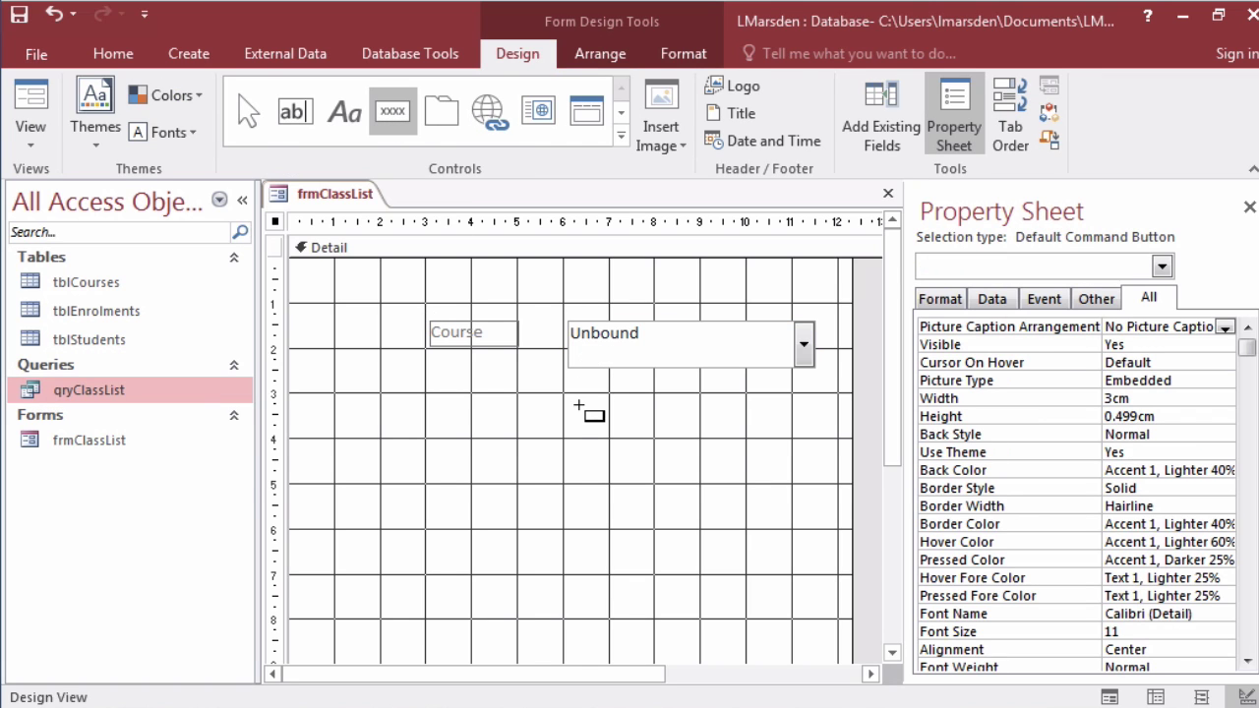
pyautogui.moveTo(579, 405); pyautogui.dragTo(796, 478)
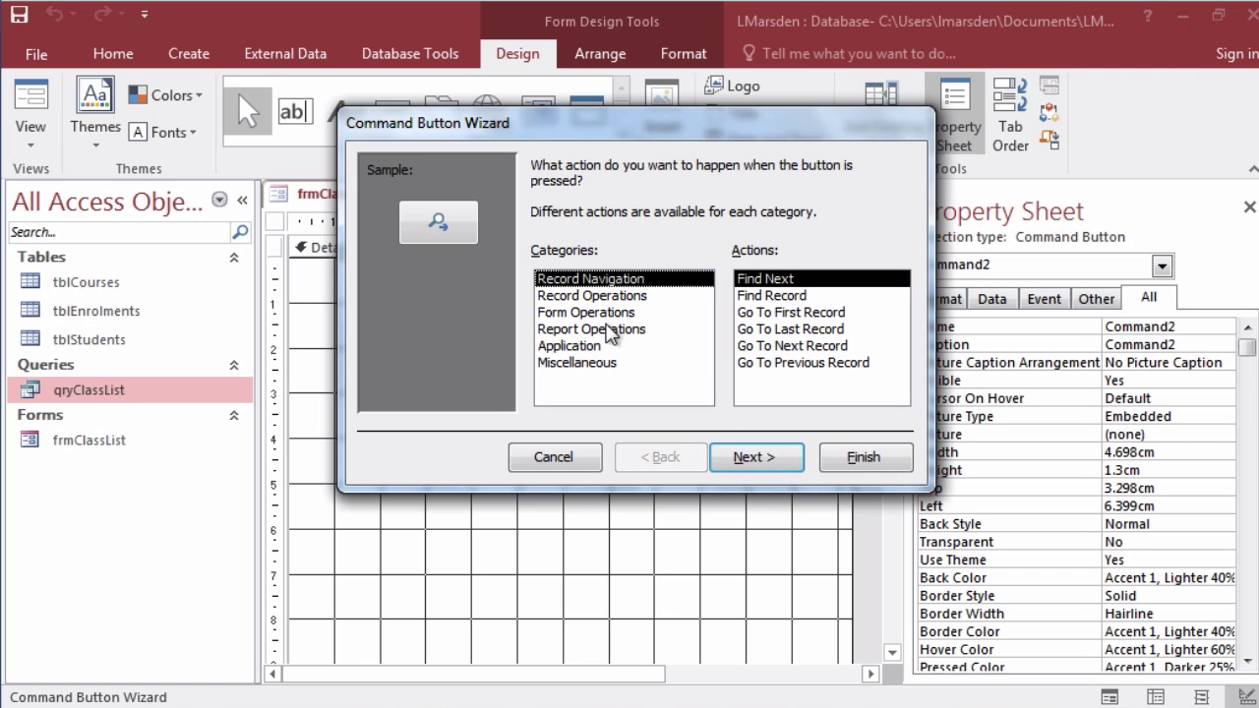
pyautogui.click(605, 364)
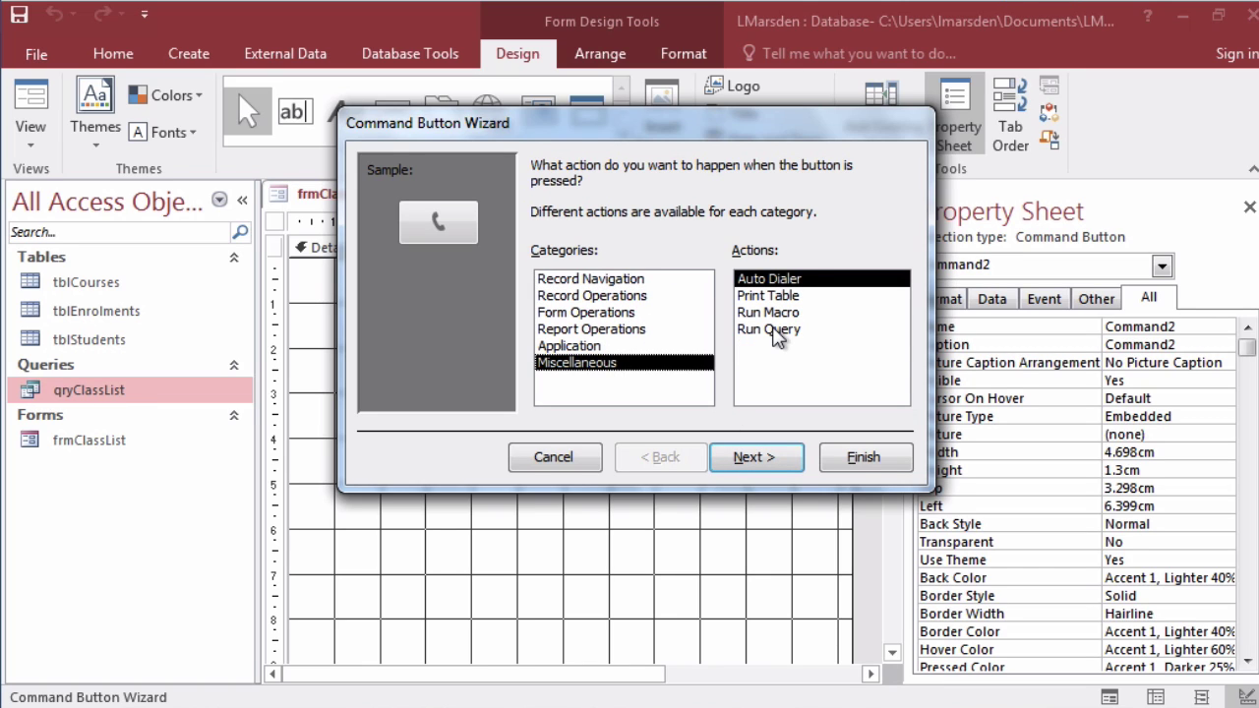
pyautogui.click(774, 331)
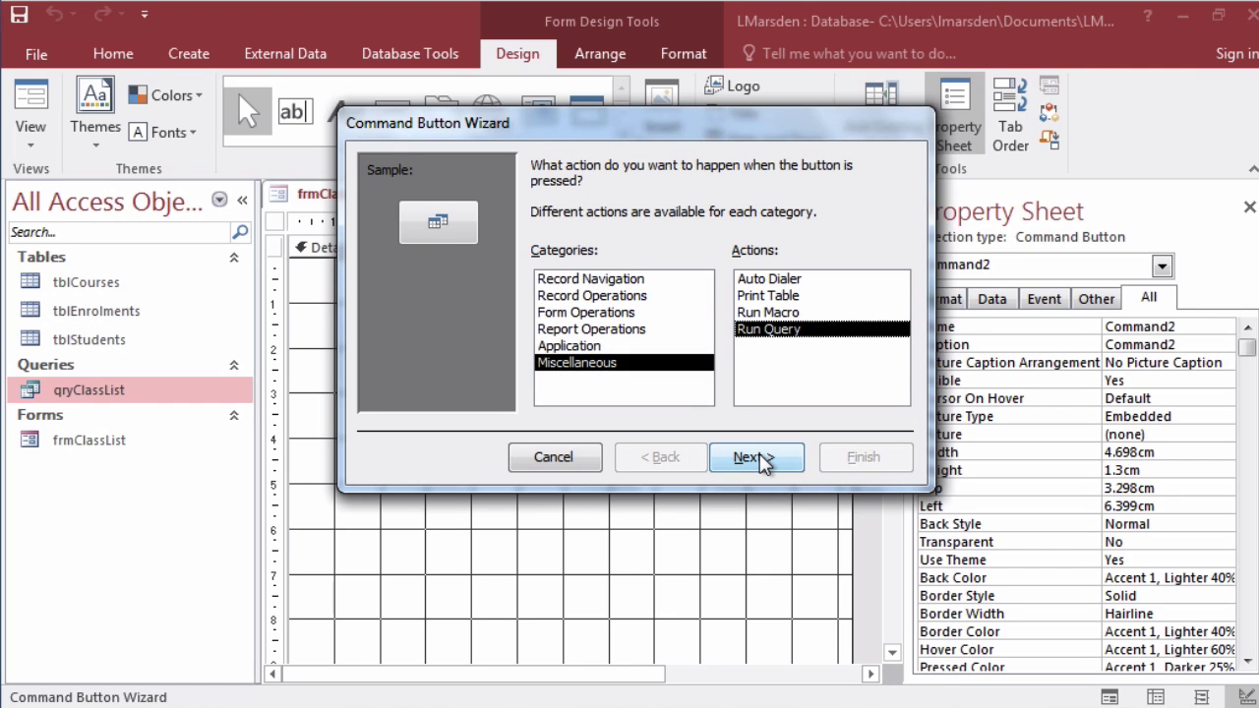
pyautogui.click(763, 463)
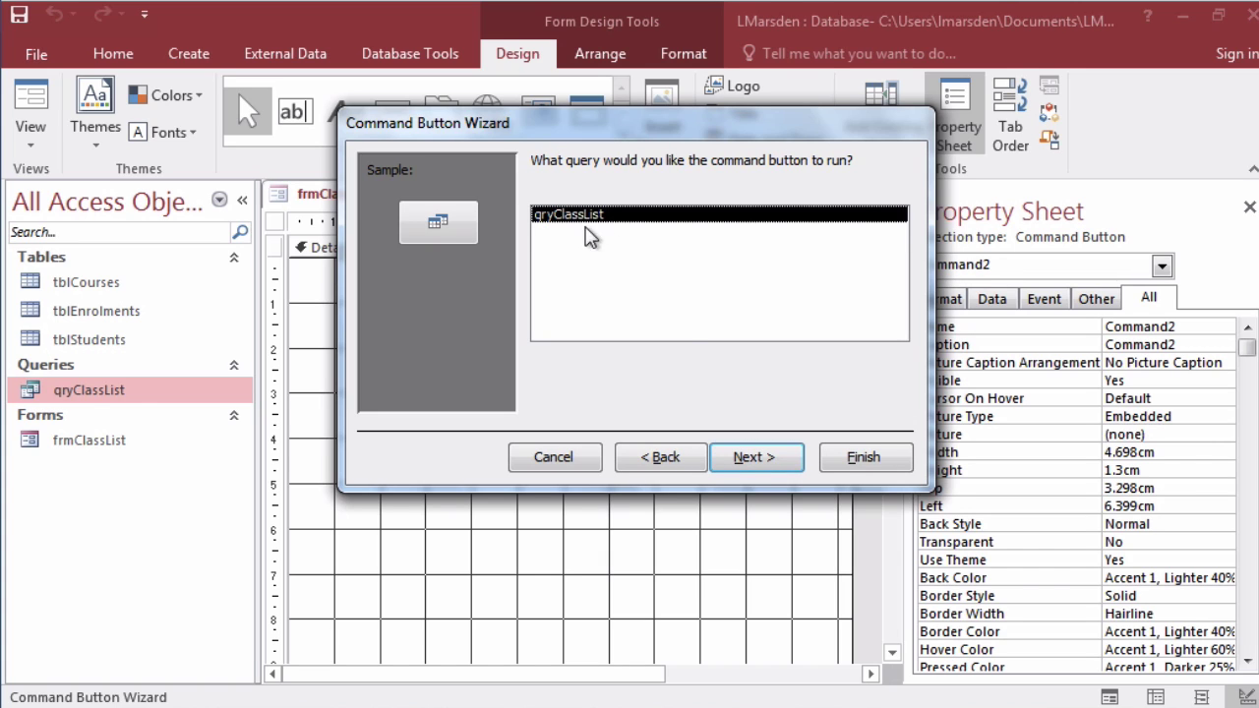
pyautogui.click(765, 462)
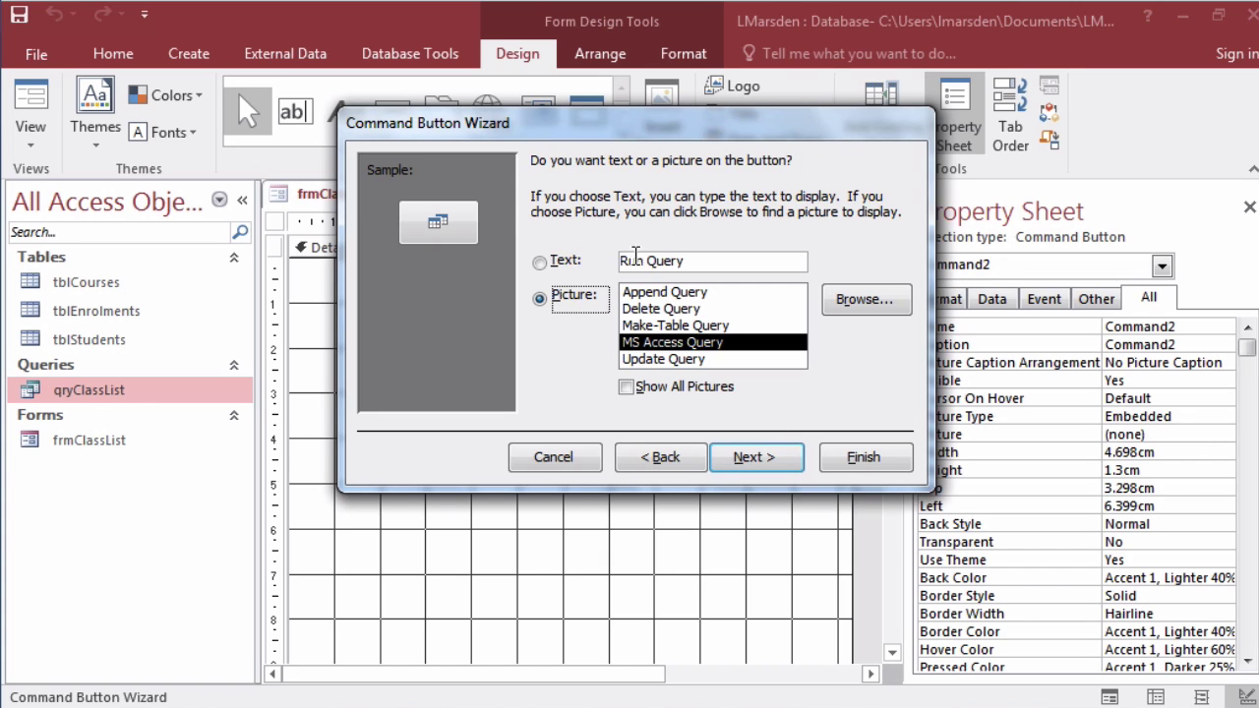
# - Caption the new button with the text 'Generate Class List' and finish the wizard
pyautogui.click(540, 262)
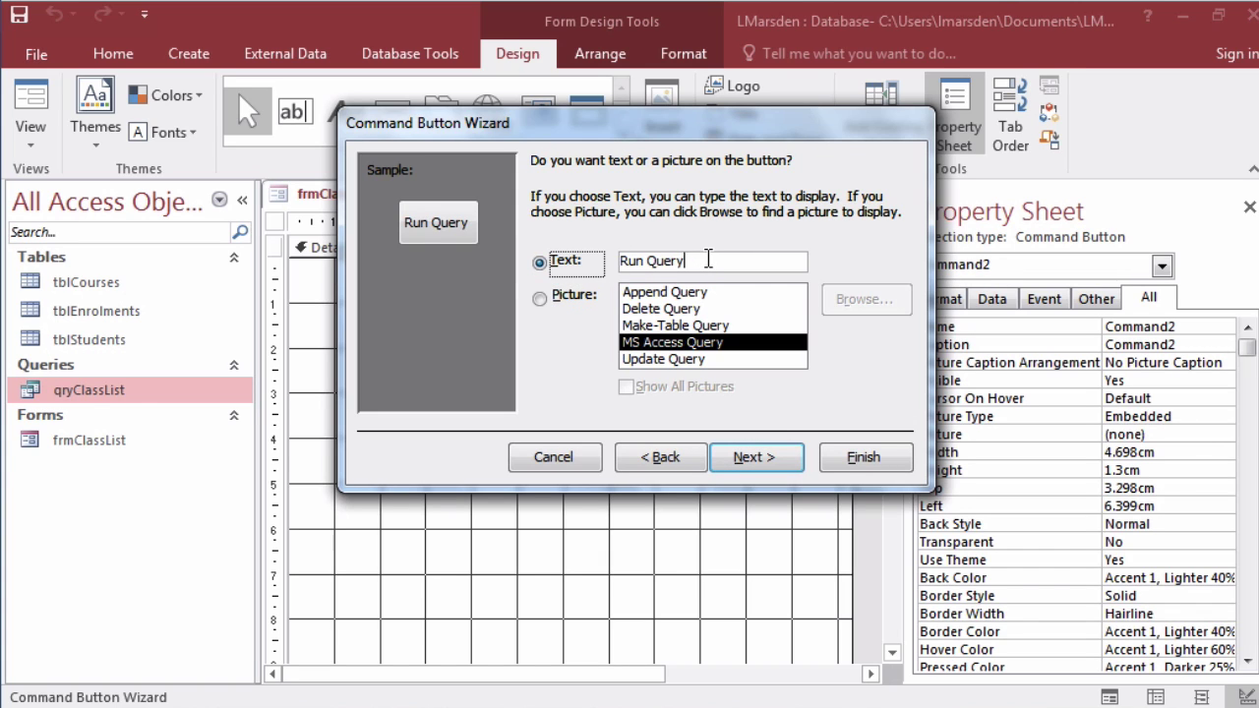
pyautogui.moveTo(708, 258); pyautogui.dragTo(524, 262)
pyautogui.write('Gen')
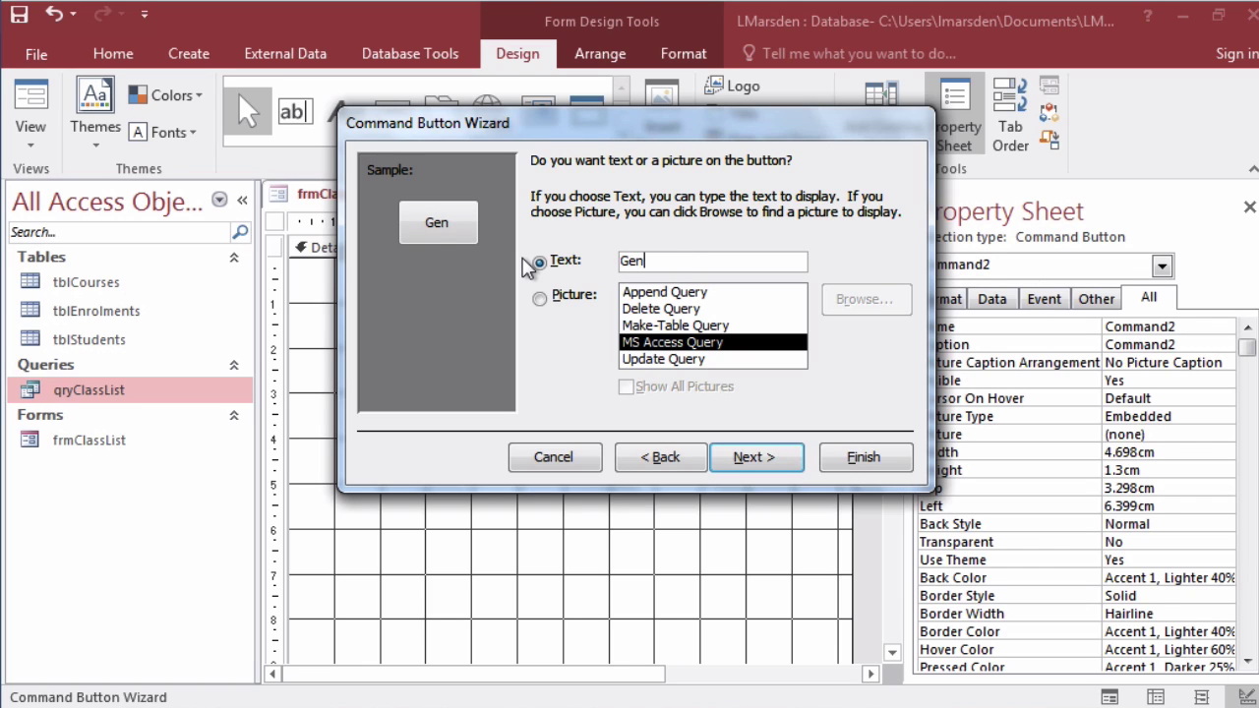
pyautogui.write('erate Clas')
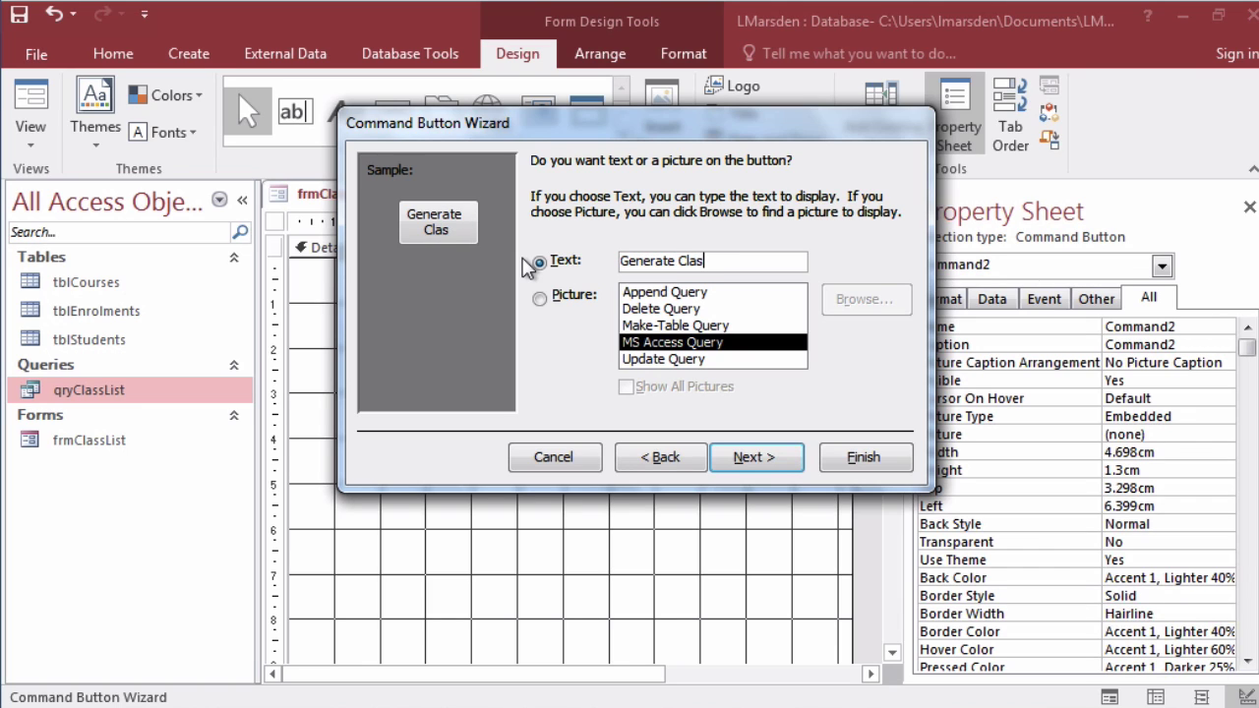
pyautogui.write('s List')
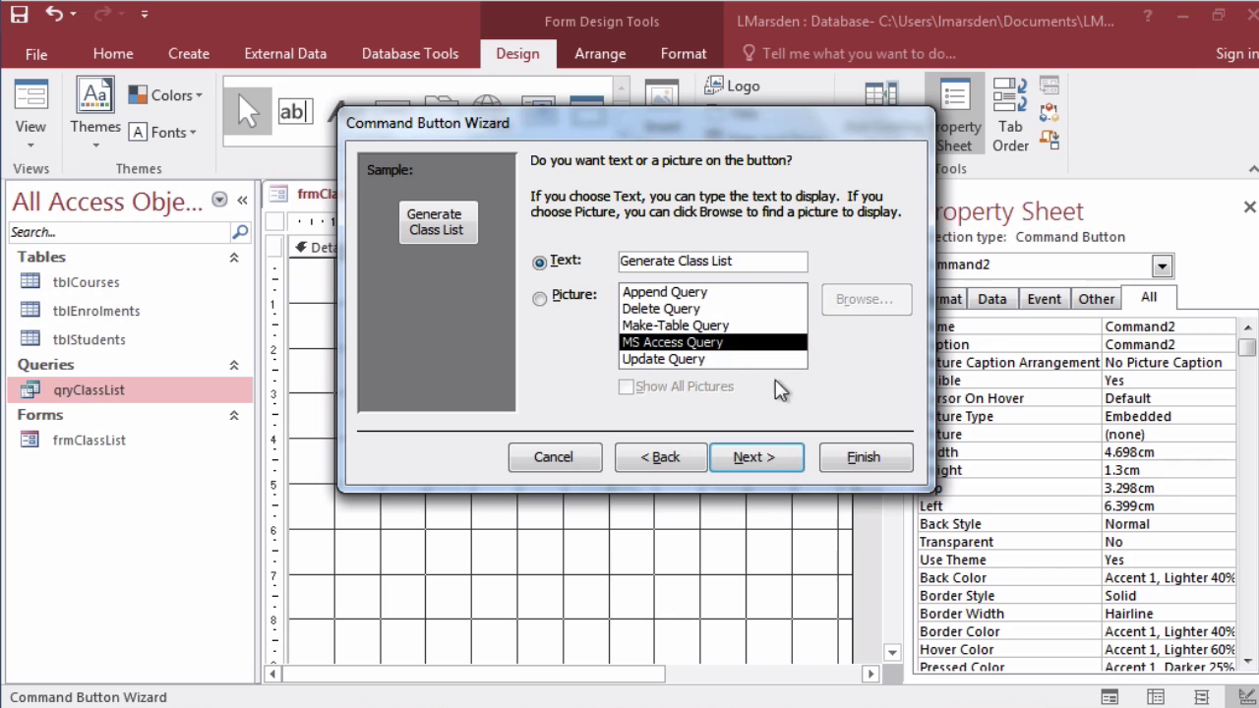
pyautogui.click(755, 458)
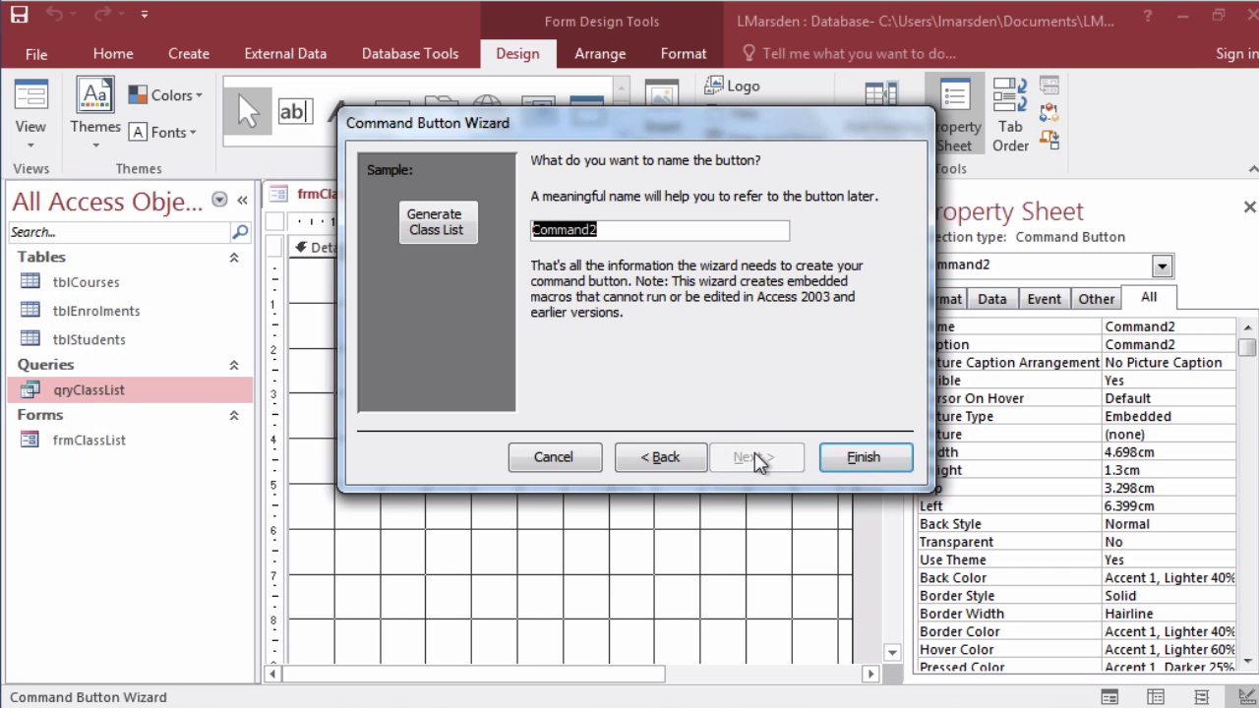
pyautogui.click(858, 459)
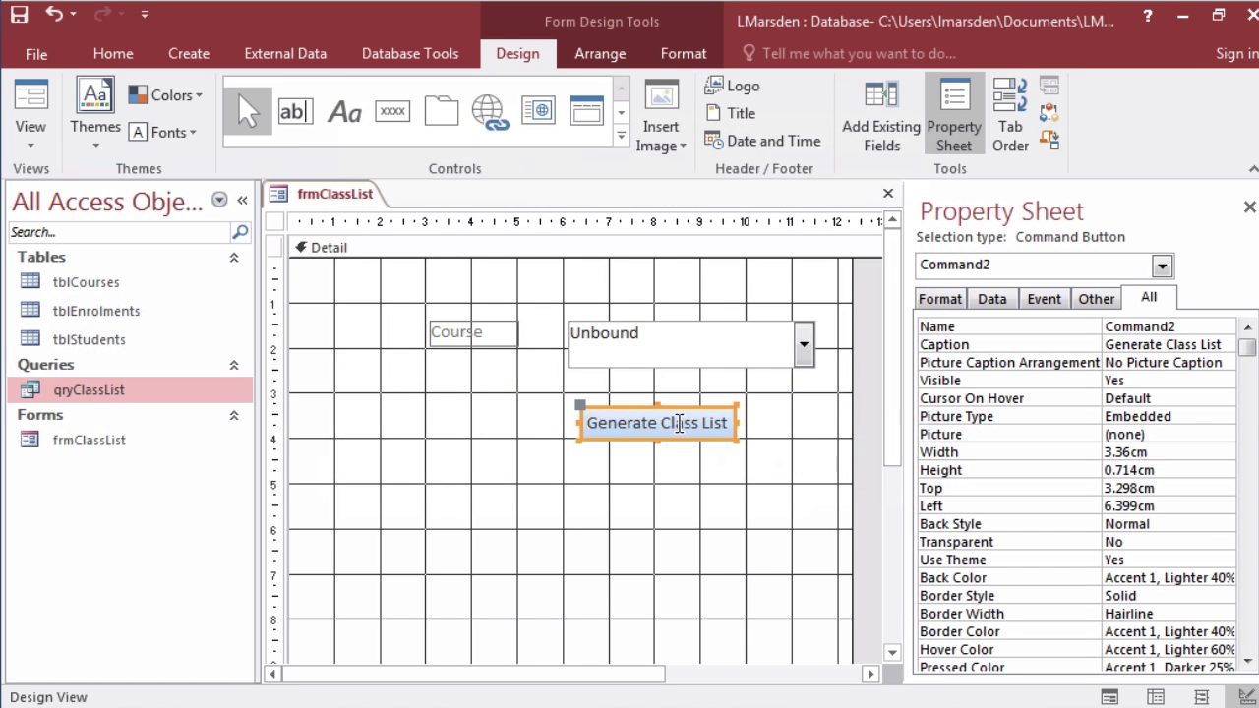
# - Nudge the Generate Class List button up and right under the combo box, then close frmClassList
pyautogui.moveTo(691, 408); pyautogui.dragTo(719, 395)
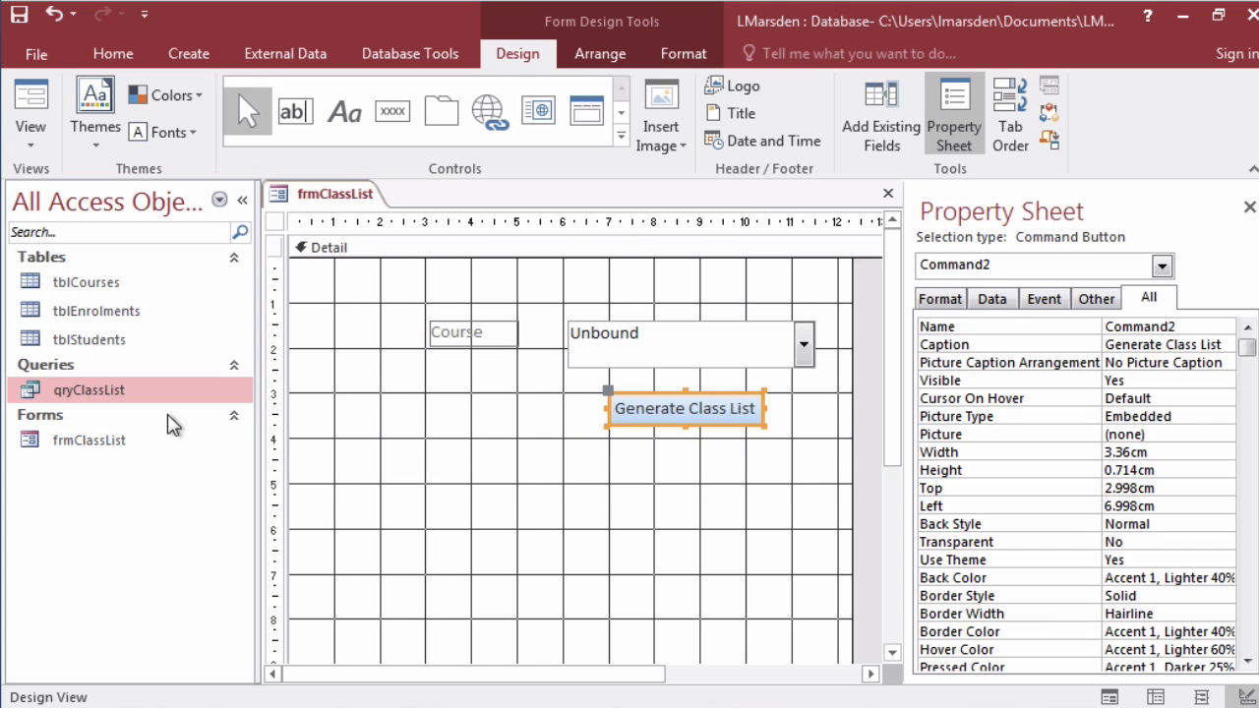
pyautogui.moveTo(29, 391); pyautogui.dragTo(597, 359)
pyautogui.click(887, 193)
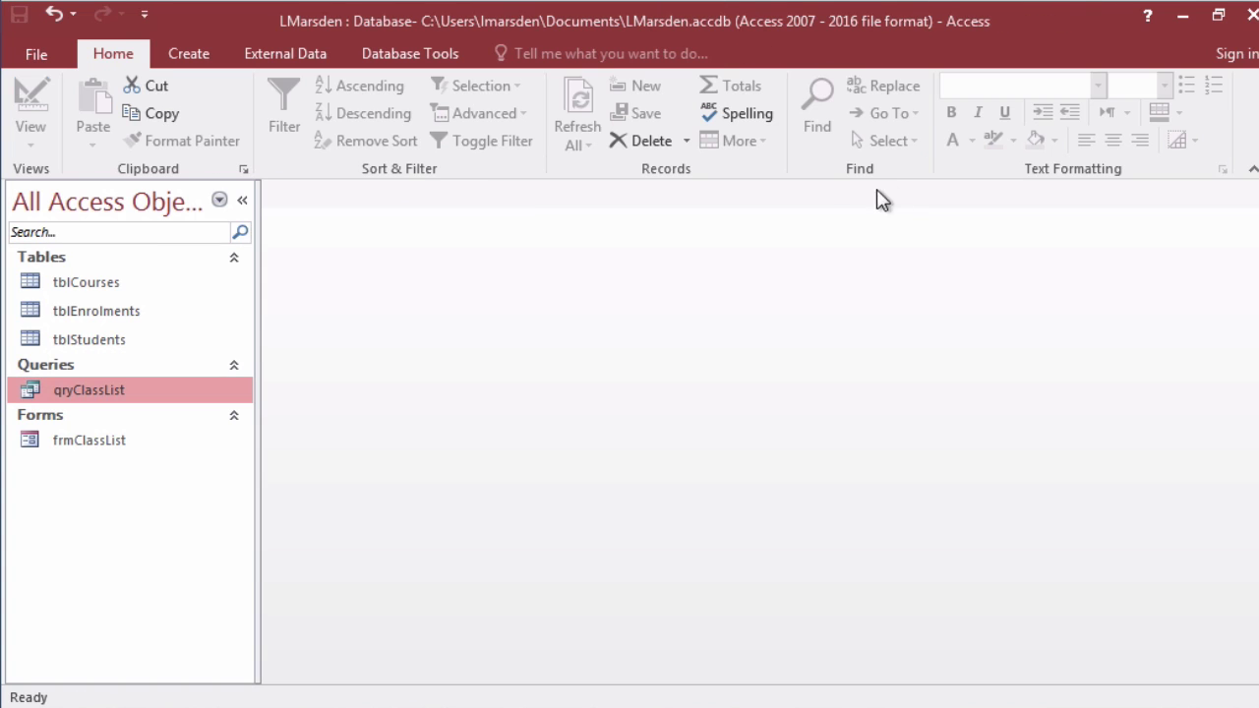
# - Open frmClassList and generate the Y11IPT2019 class list, then close the results
pyautogui.doubleClick(115, 448)
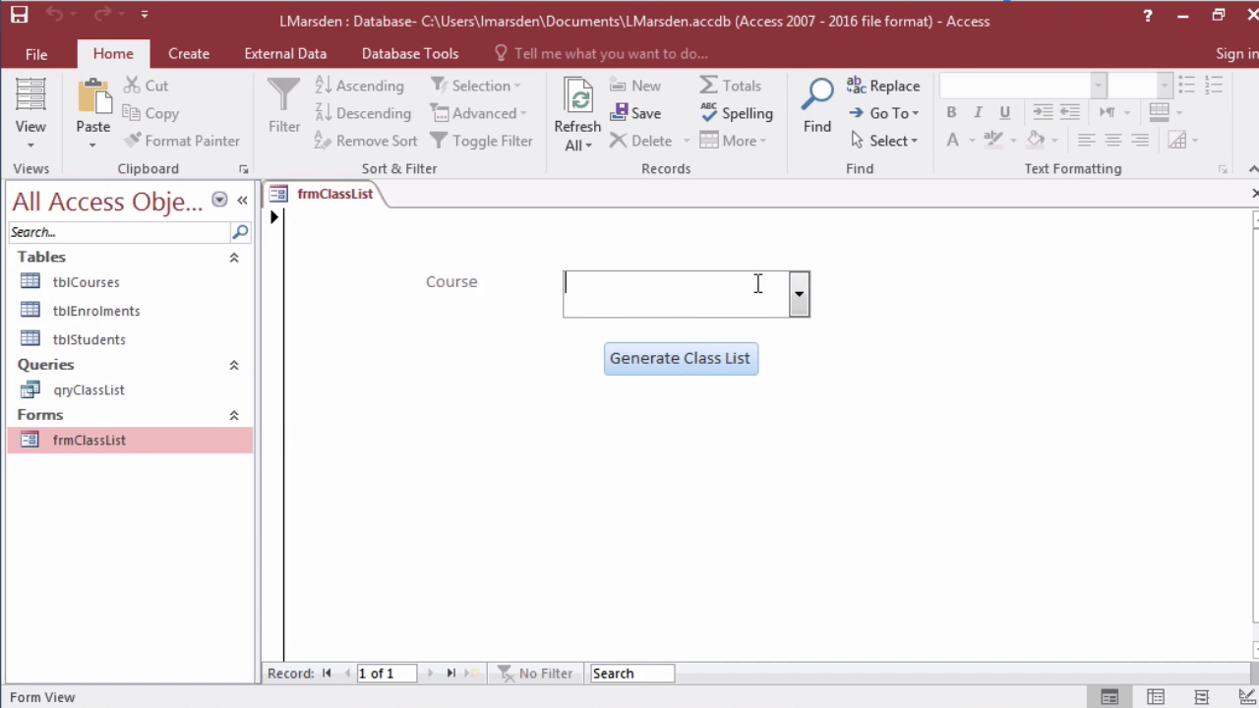
pyautogui.click(798, 298)
pyautogui.click(772, 399)
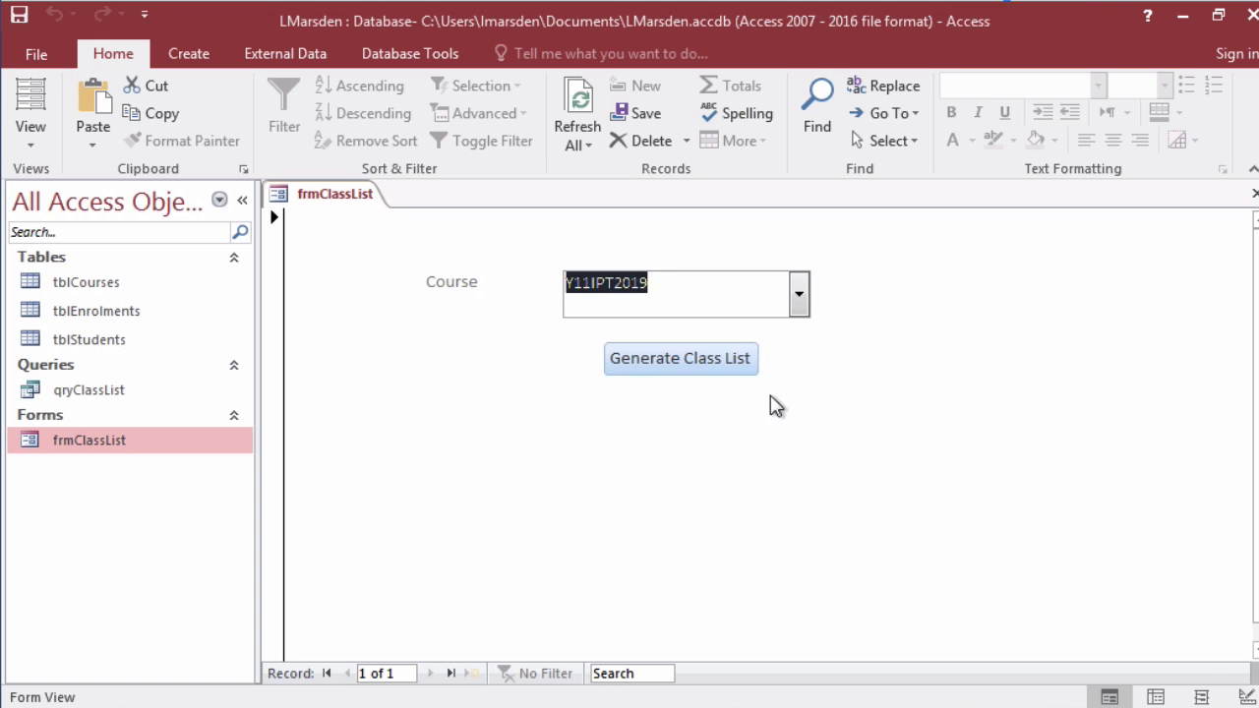
pyautogui.click(729, 370)
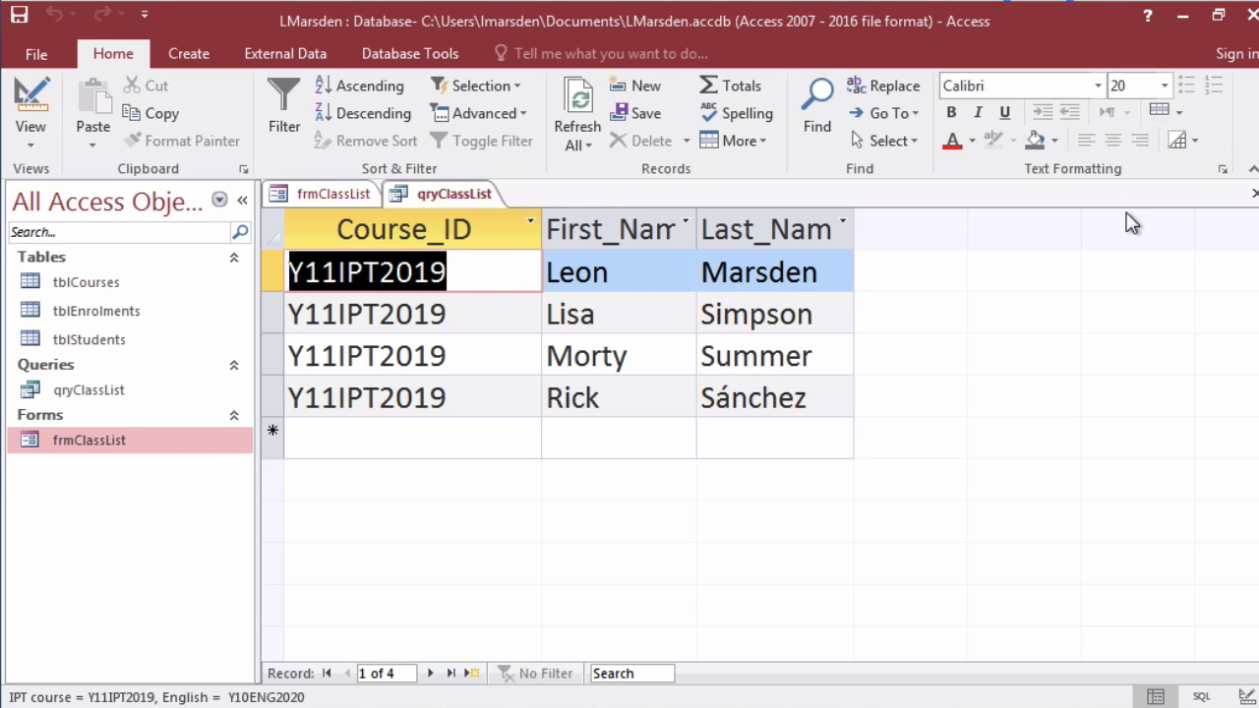
pyautogui.click(1254, 193)
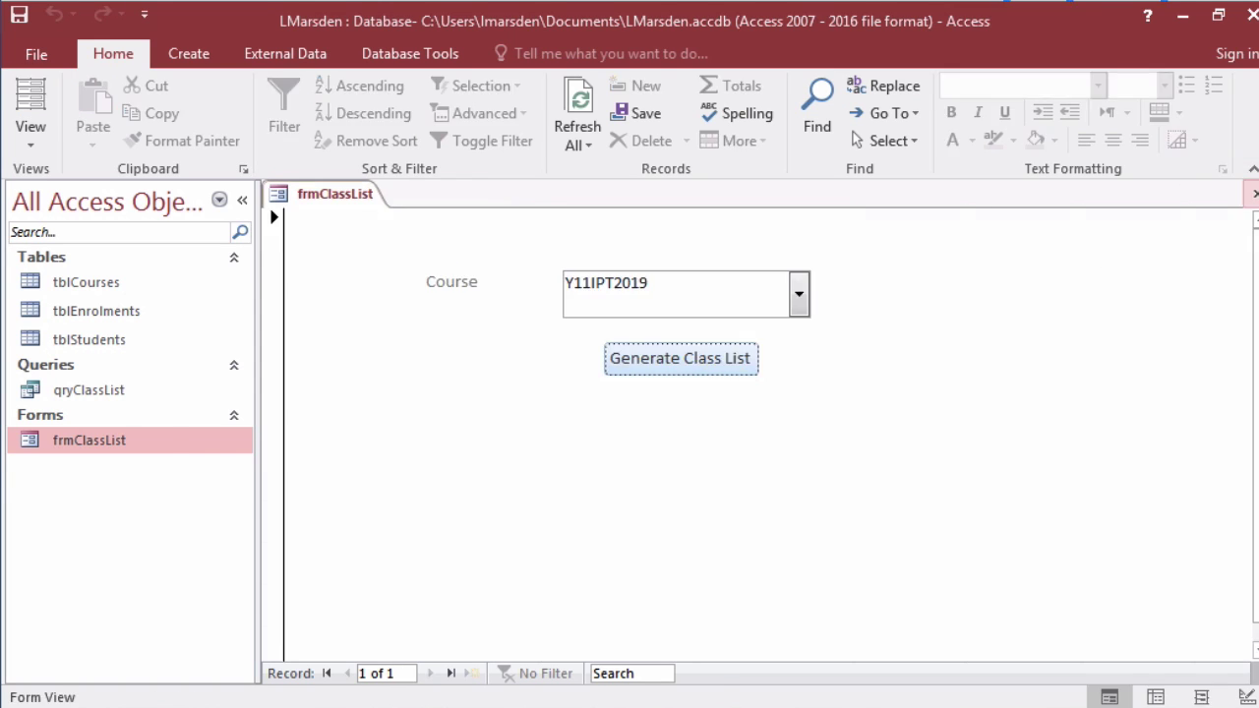
# - Generate the Y10ENG2020 class list from the form and close the results
pyautogui.click(797, 295)
pyautogui.click(759, 380)
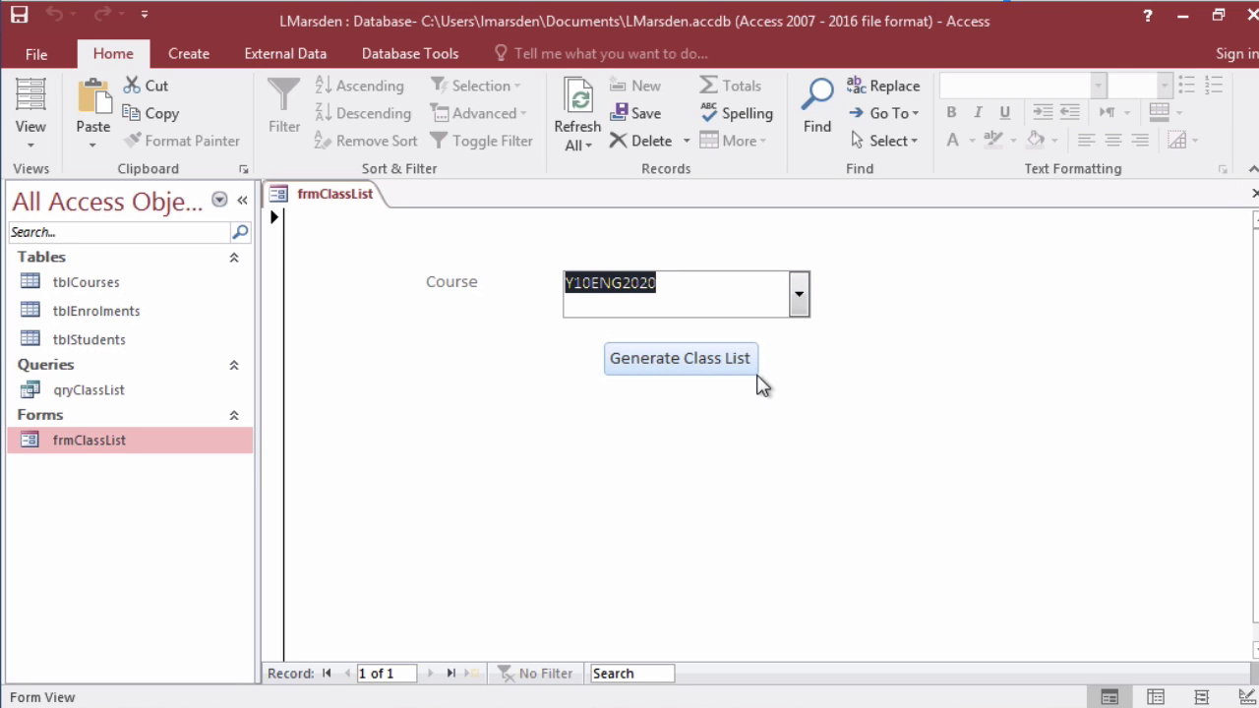
pyautogui.click(712, 364)
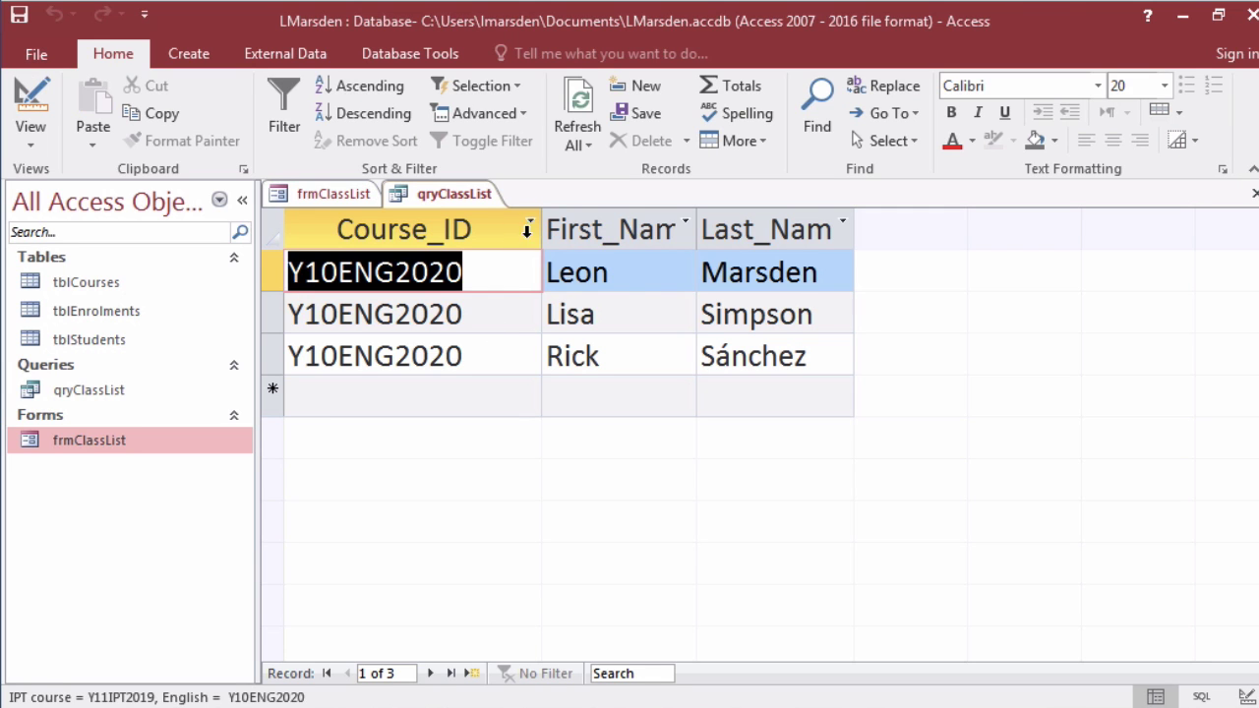
pyautogui.click(1254, 192)
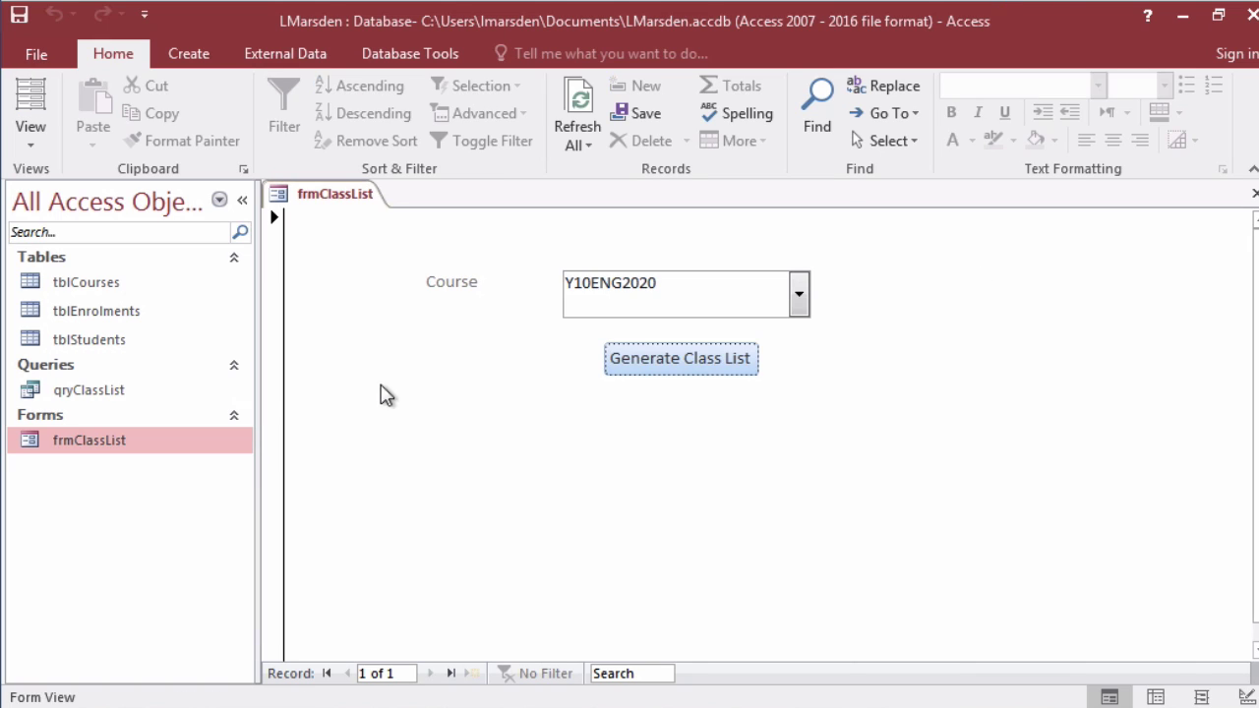